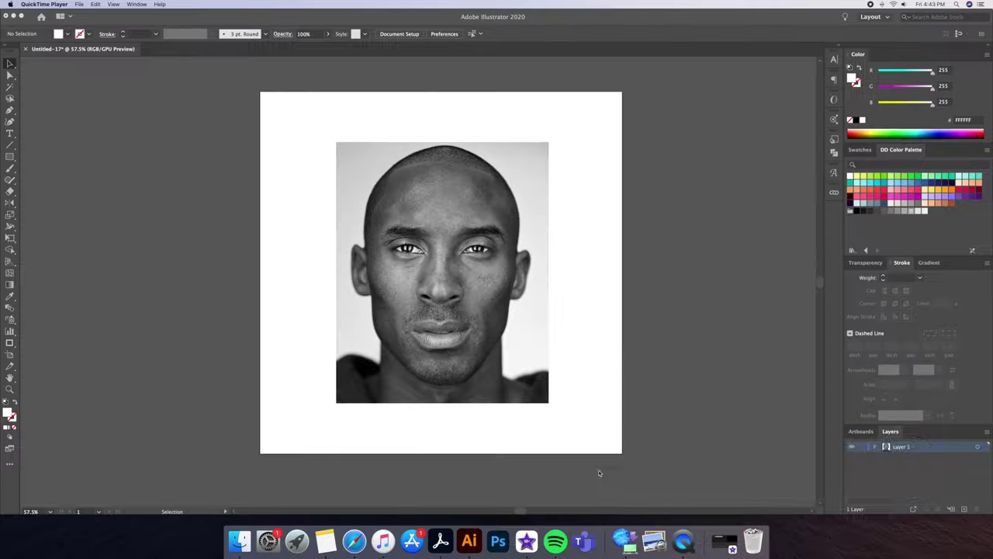
Step: Rename the photo layer to Template and make it a dimmed Template layer
click(512, 446)
key(z)
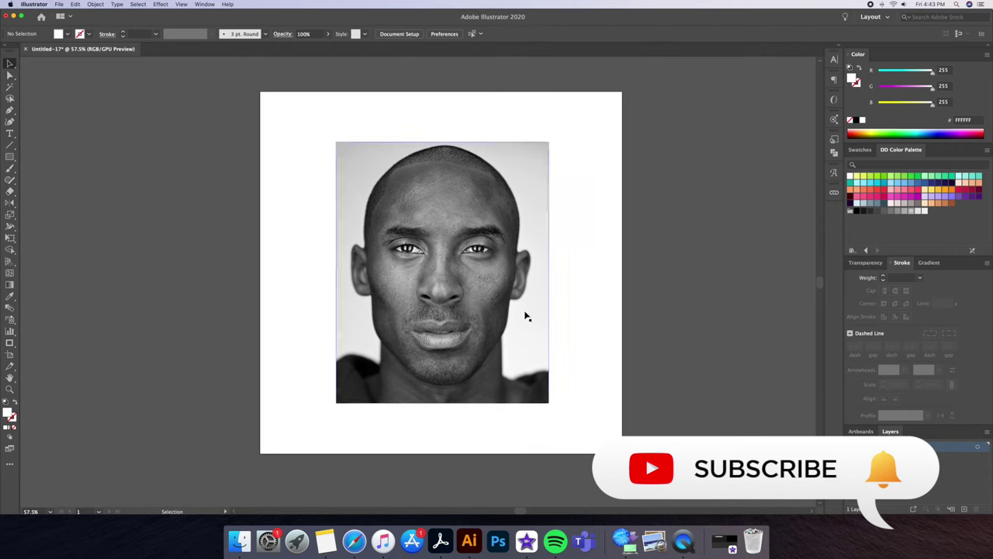
click(514, 302)
alt+click(515, 302)
drag(515, 303, 502, 324)
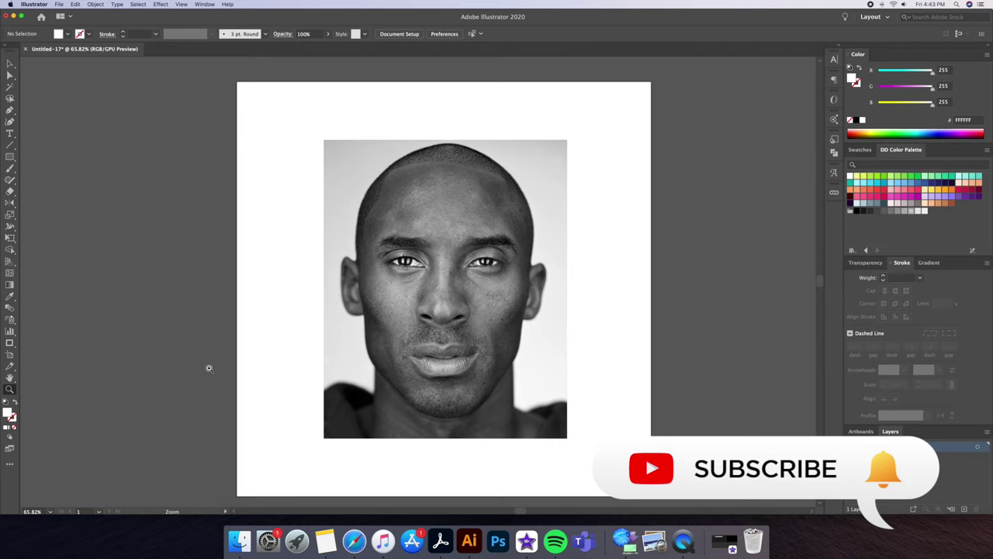
double_click(9, 355)
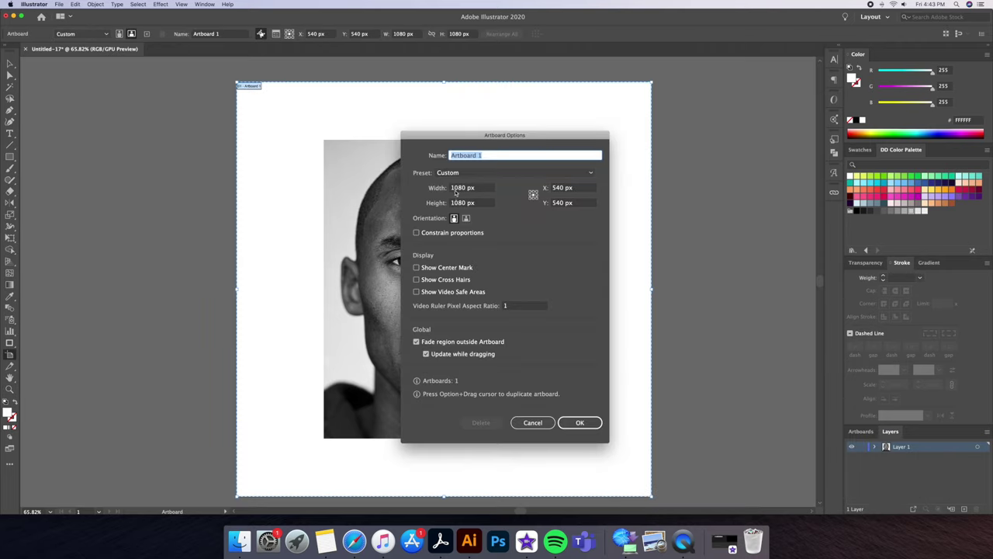
click(580, 422)
key(super+0)
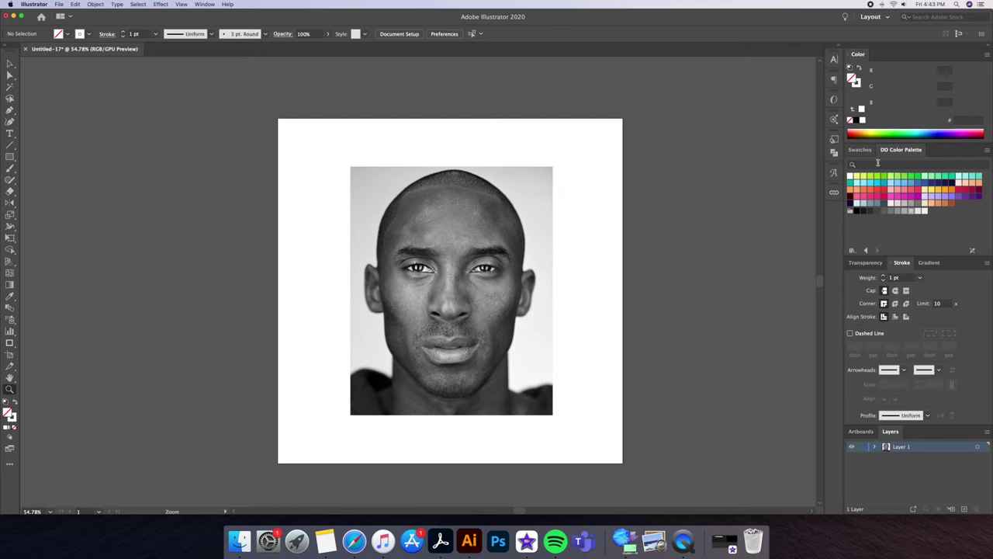
double_click(886, 448)
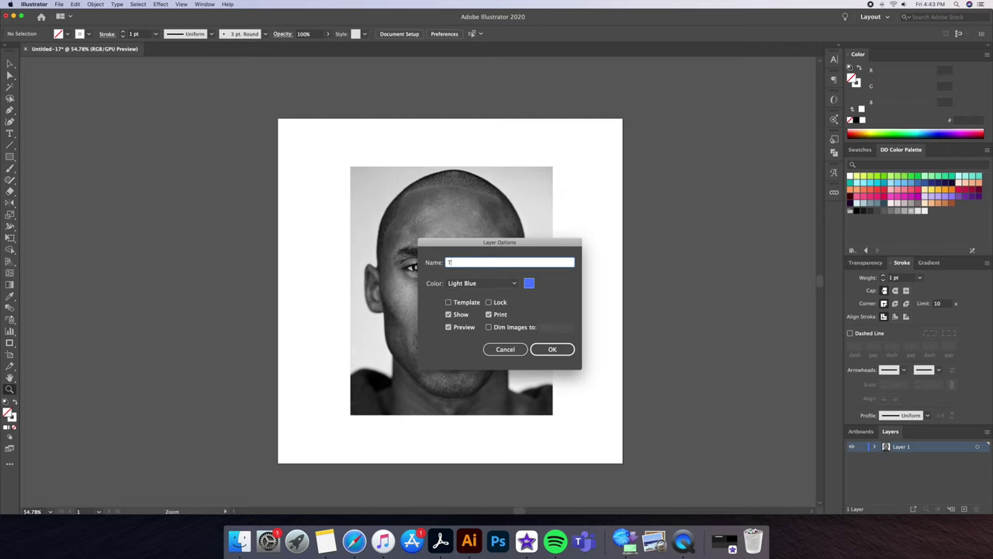
click(465, 303)
click(550, 349)
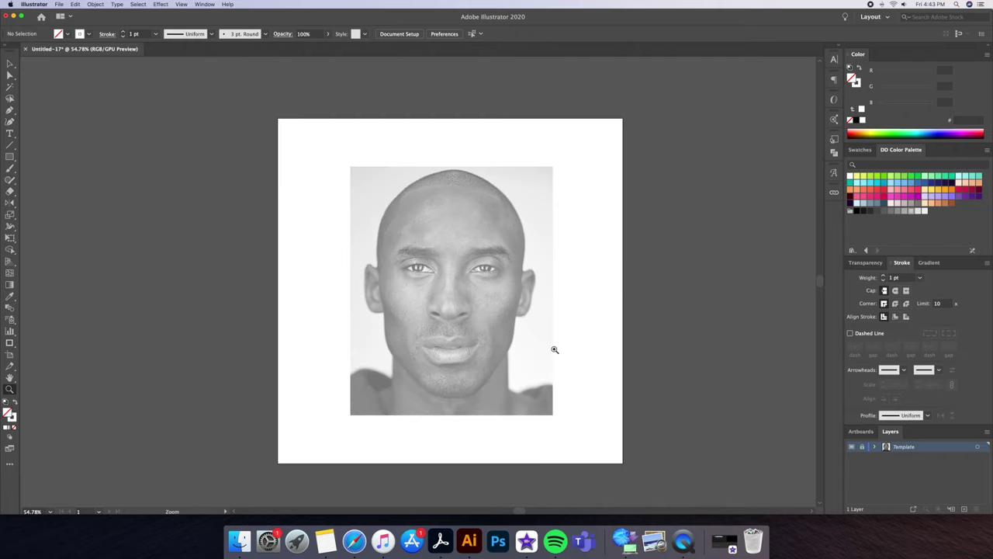
Step: Add a new layer above the template named Kobe Outline
drag(554, 349, 581, 325)
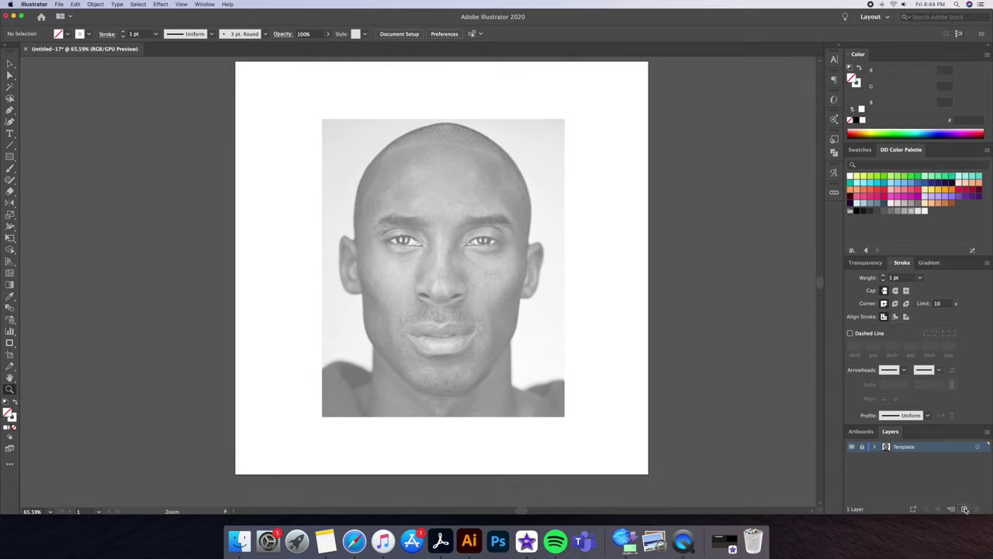
click(965, 509)
double_click(887, 448)
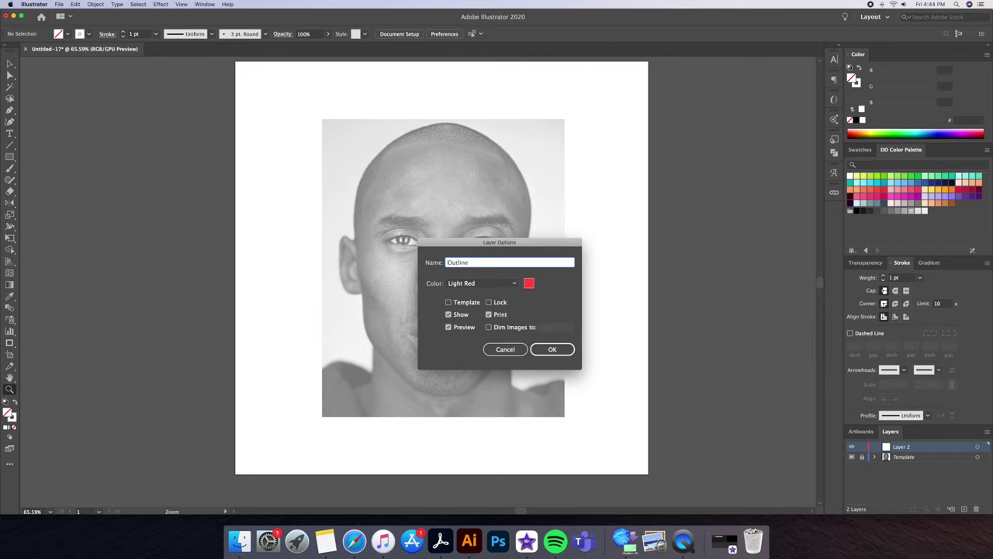
key(Return)
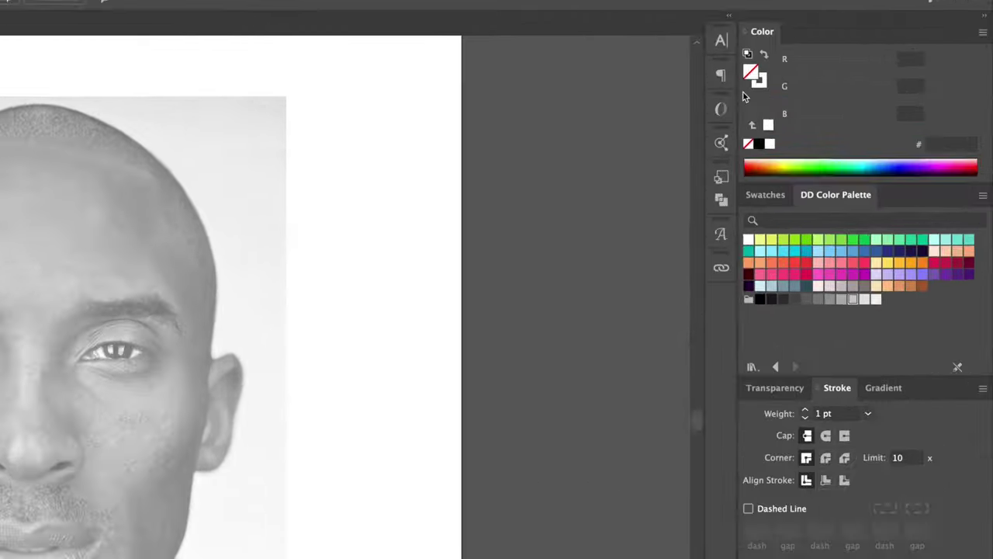
Step: Set the stroke to black, 7 pt, with round caps and round corners
click(858, 86)
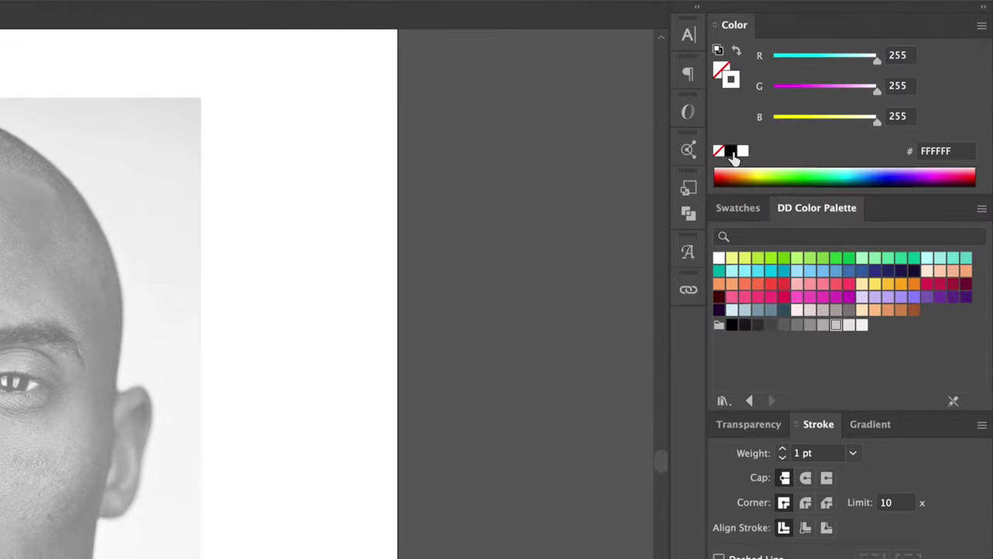
click(731, 153)
click(804, 478)
click(805, 502)
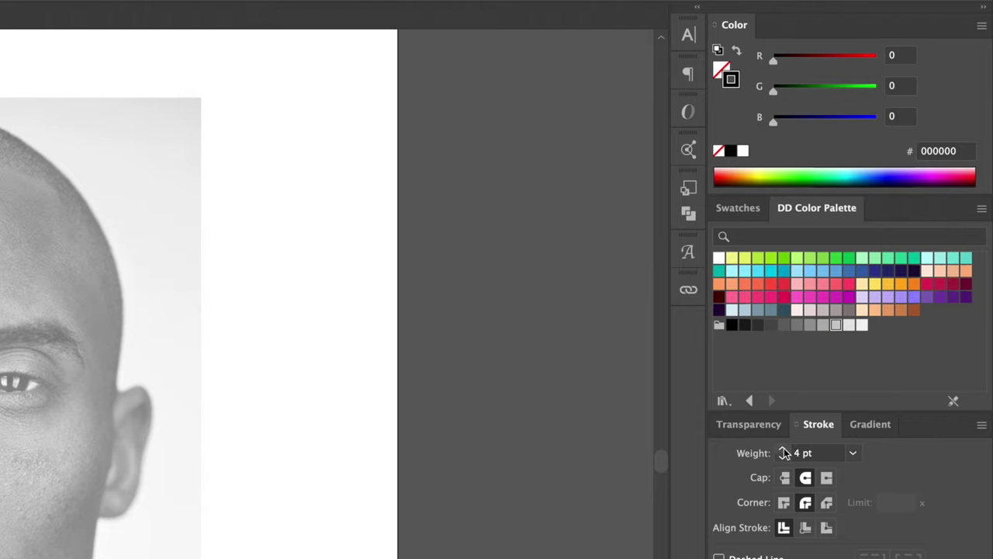
click(784, 456)
key(super+0)
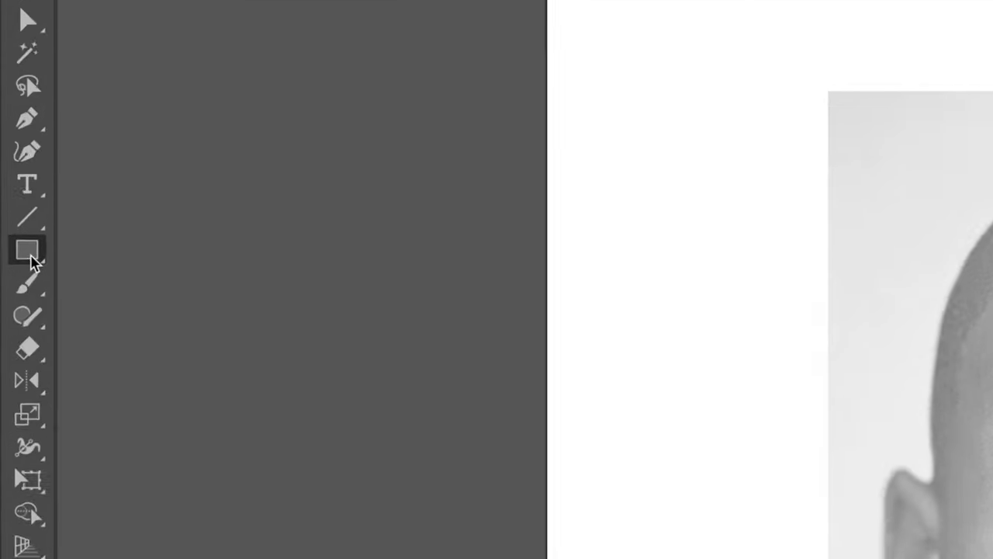
Step: Draw an ellipse matching the curve of the top of the head
click(10, 157)
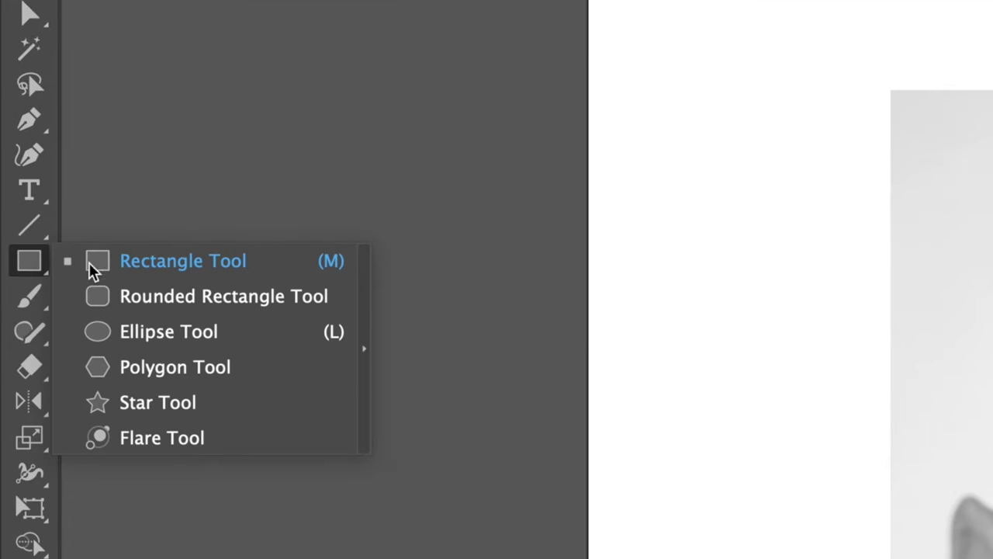
click(144, 333)
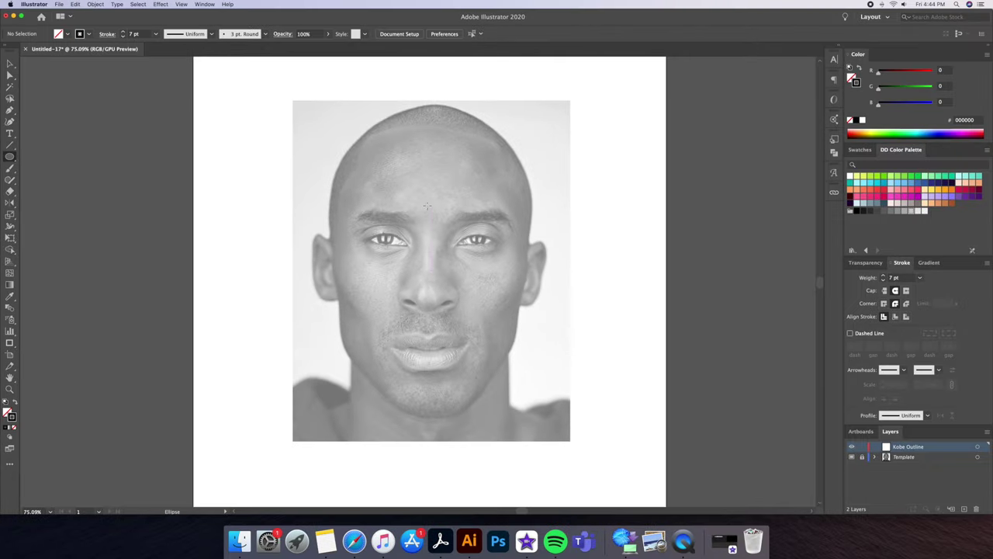
drag(432, 207, 525, 260)
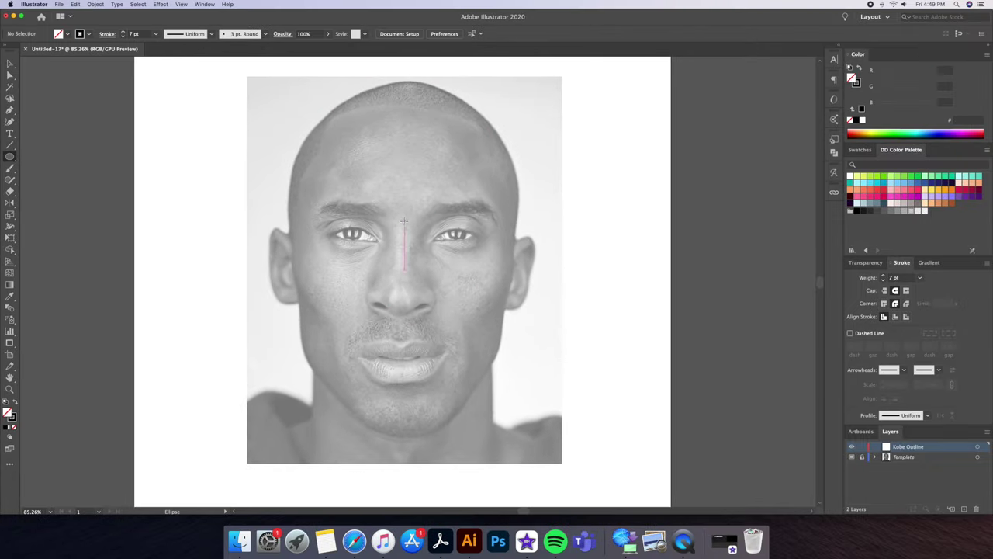
drag(509, 284, 519, 290)
key(shift+Up)
key(shift+Up)
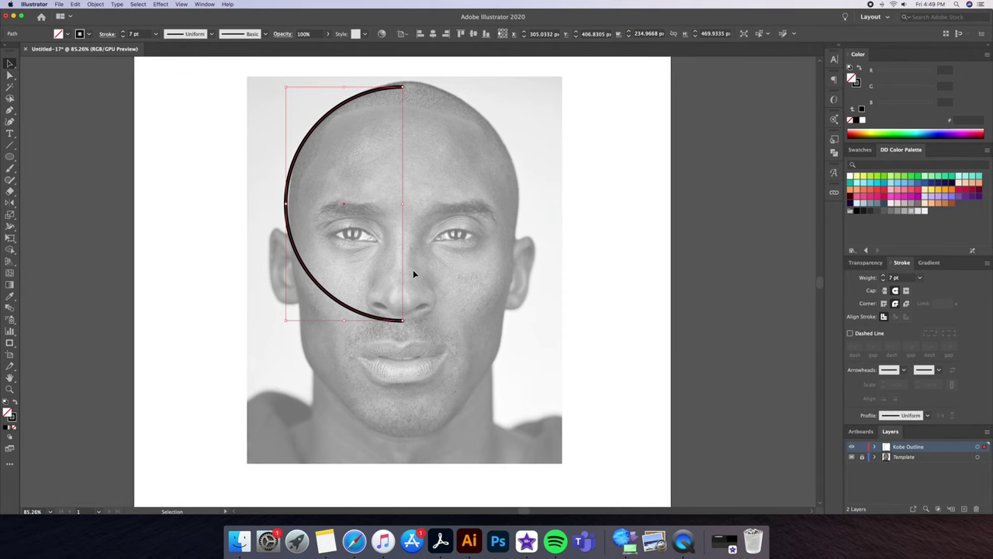
Step: Trace the side of the face and jawline down to the chin with the Pen Tool
key(p)
scroll(284, 261, up, 5)
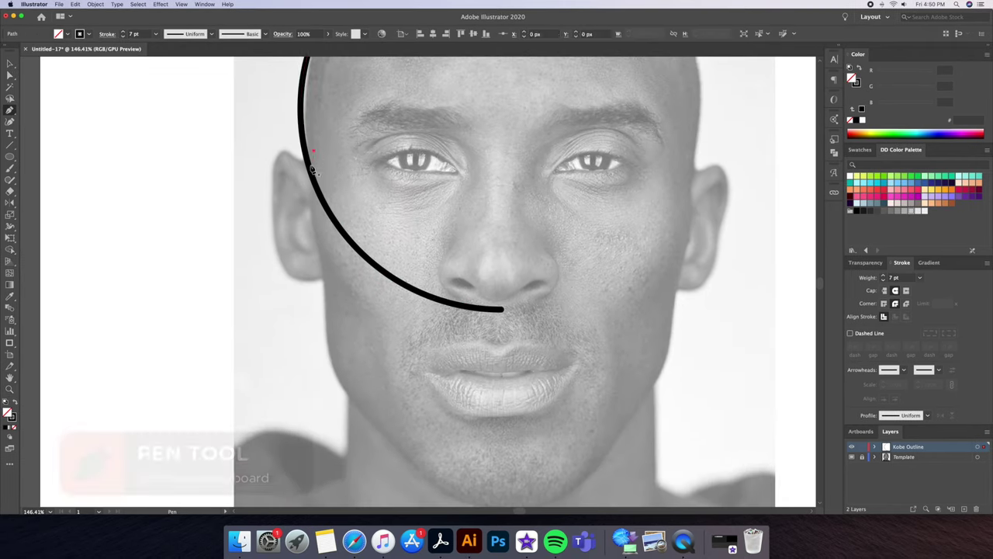
click(313, 152)
click(318, 239)
click(321, 275)
click(324, 303)
drag(326, 335, 326, 371)
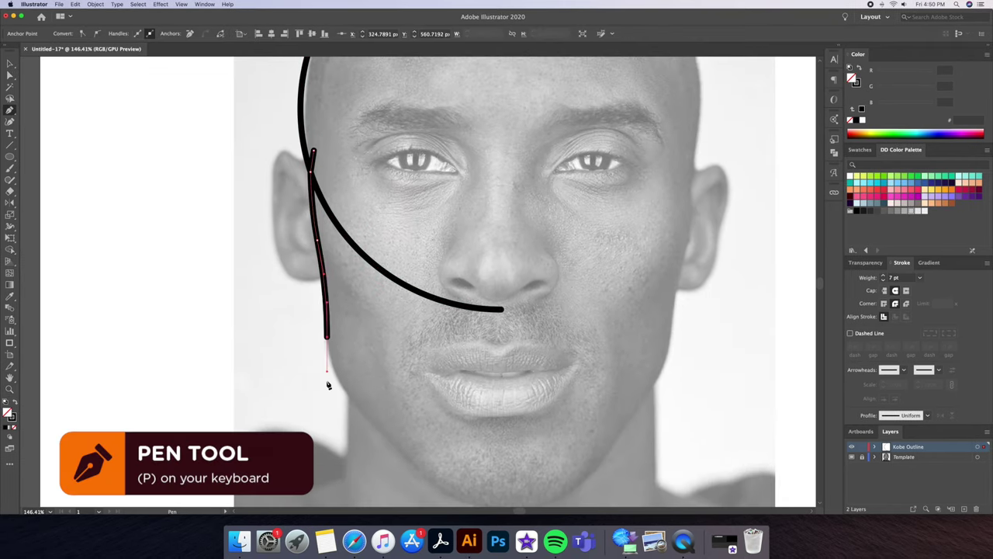
scroll(318, 296, down, 4)
scroll(317, 296, right, 2)
click(334, 311)
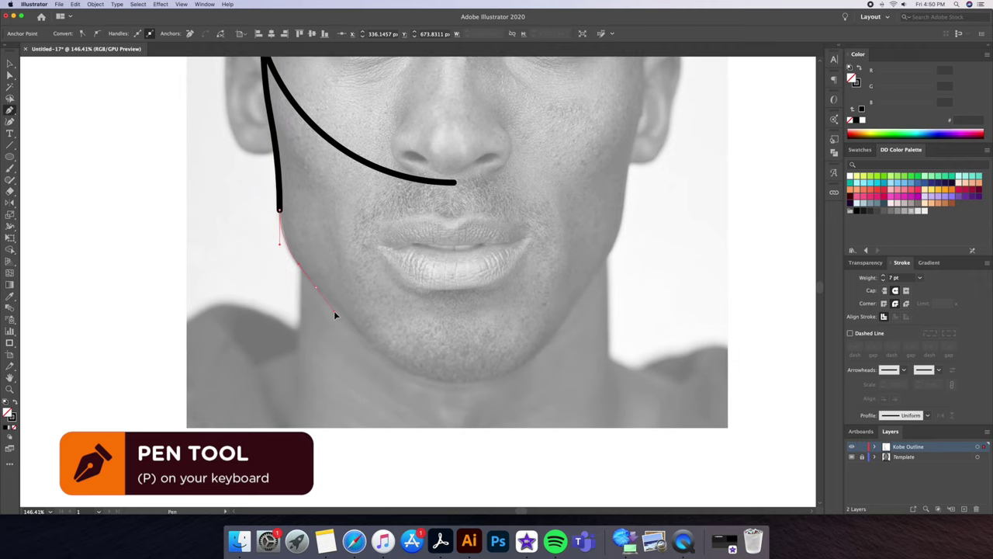
click(405, 372)
click(458, 384)
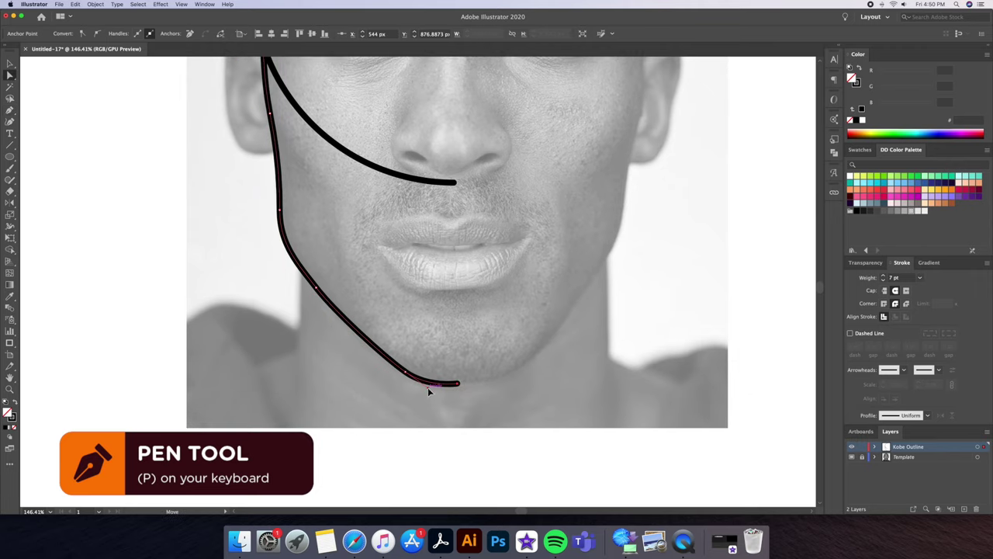
super+click(493, 349)
Step: Join the head arc and jaw path into one continuous outline
key(z)
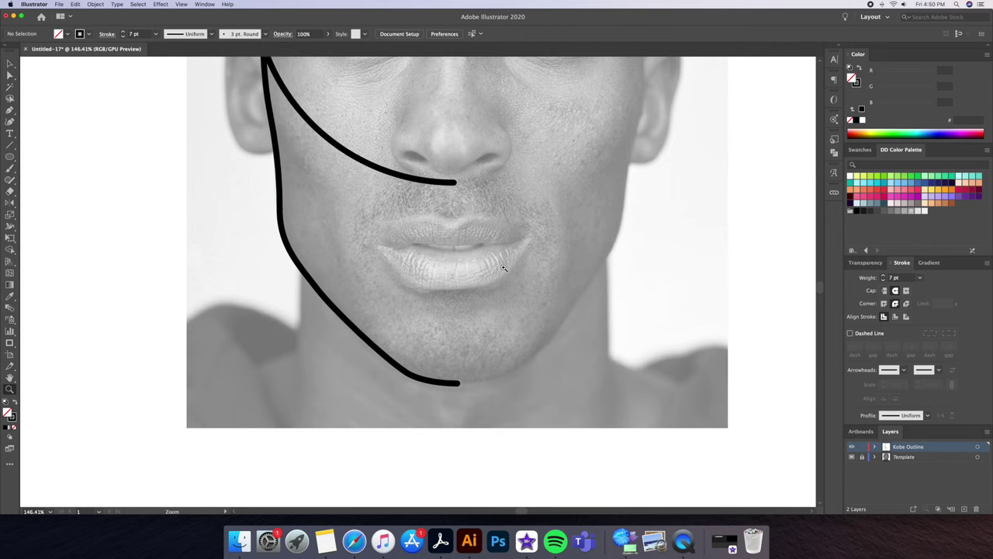
drag(503, 268, 363, 211)
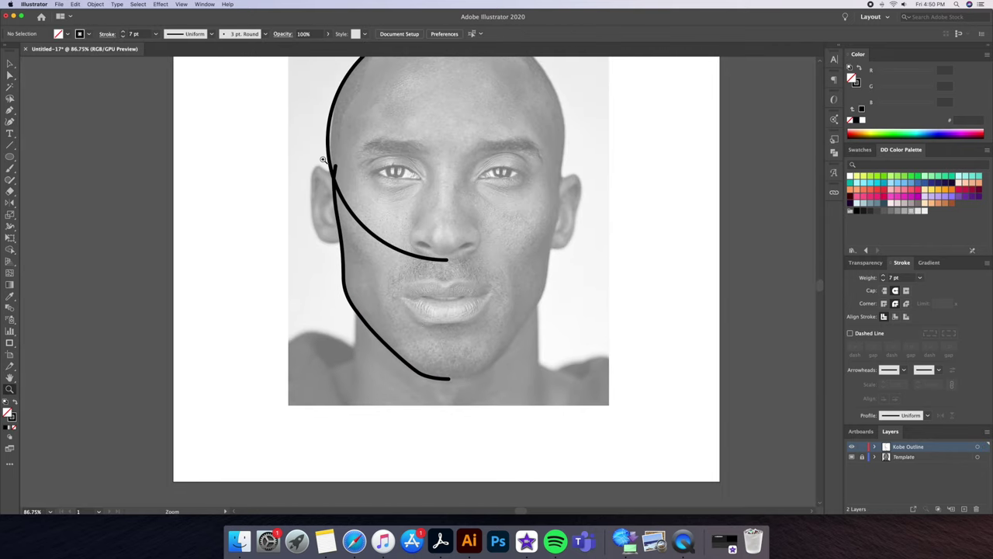
drag(317, 161, 402, 181)
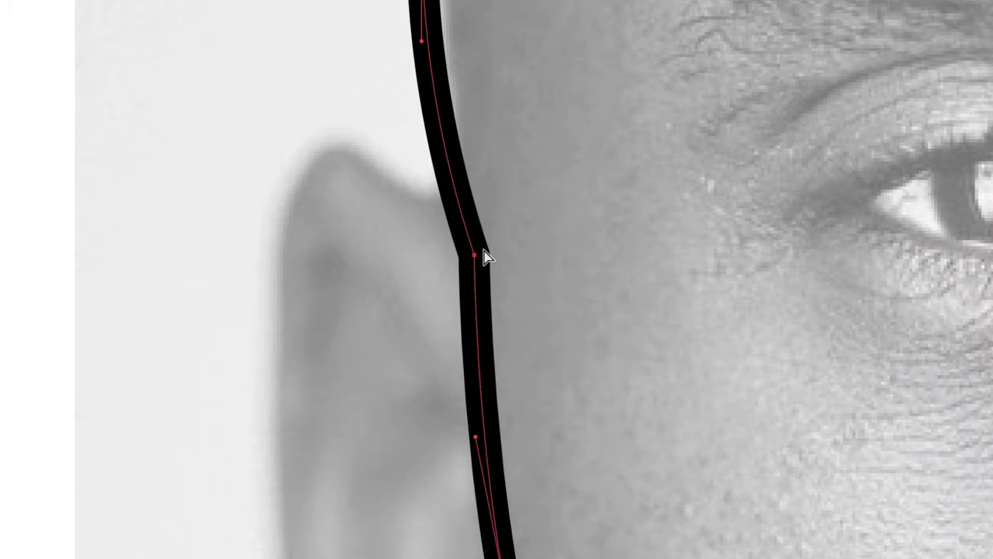
click(512, 361)
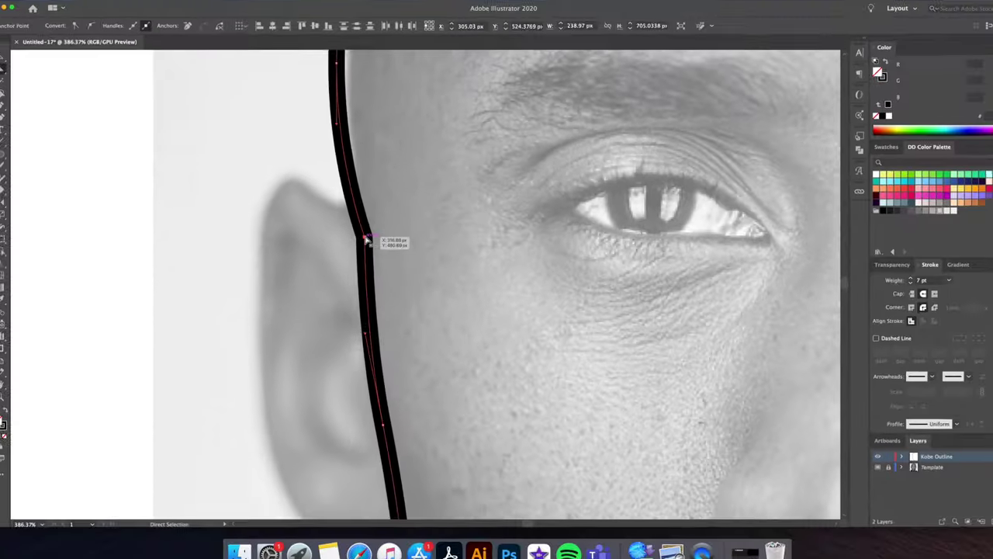
key(super+0)
key(v)
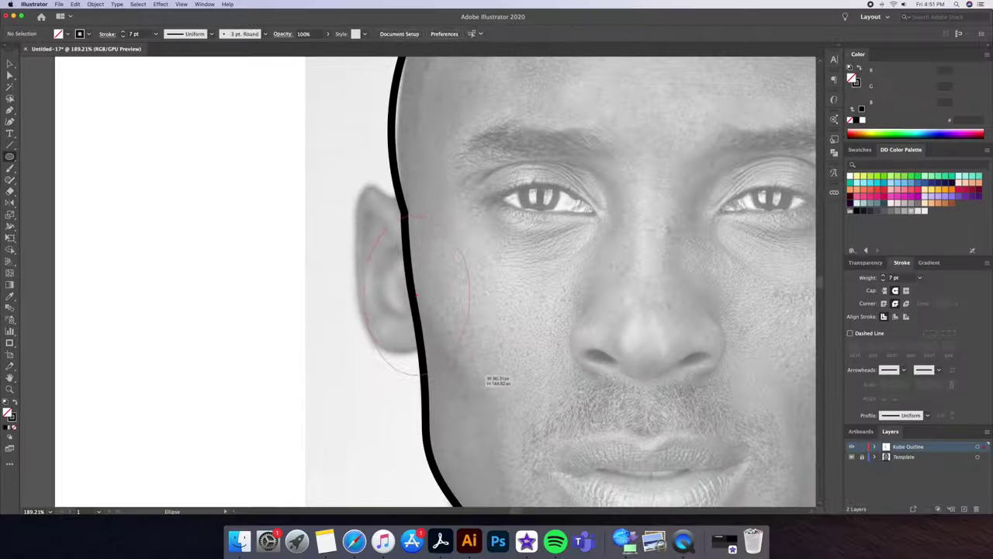
Step: Outline the ear with a tilted, narrowed ellipse, removing the part inside the face
drag(359, 211, 477, 380)
mouse_move(426, 180)
mouse_down()
mouse_move(431, 172)
mouse_move(428, 182)
mouse_up()
click(370, 169)
click(464, 311)
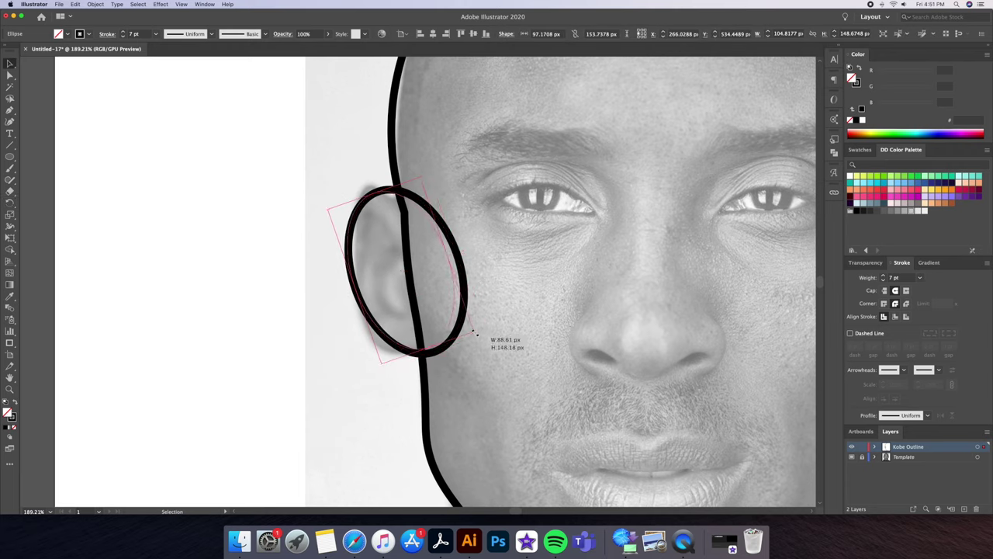
drag(494, 333, 439, 264)
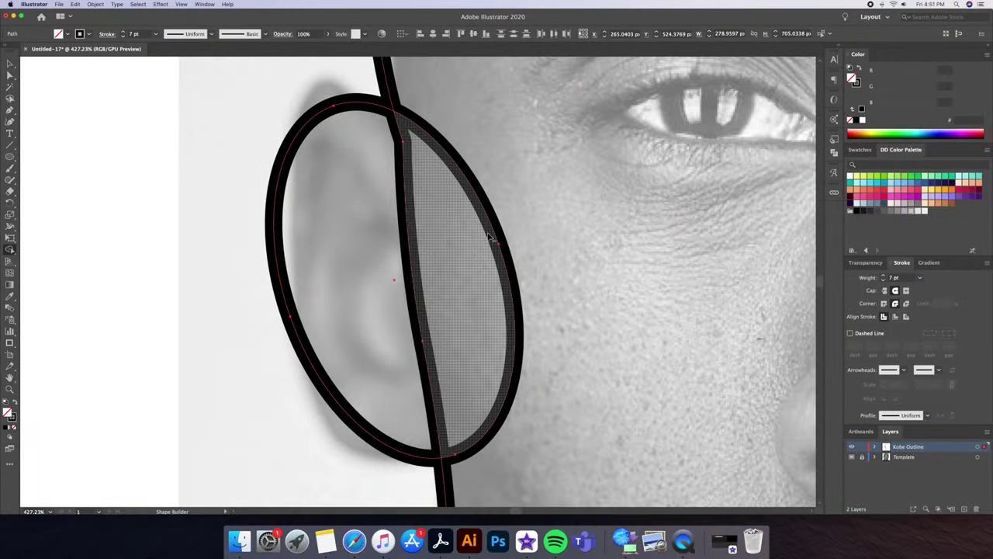
alt+click(497, 242)
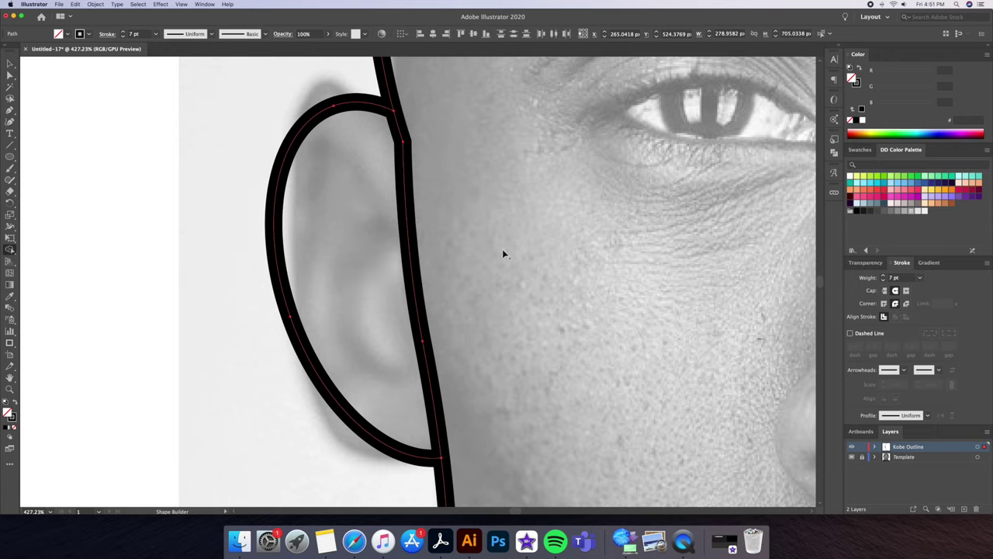
Step: Toggle the template photo off and on to check the ear outline
key(v)
click(226, 214)
key(super+0)
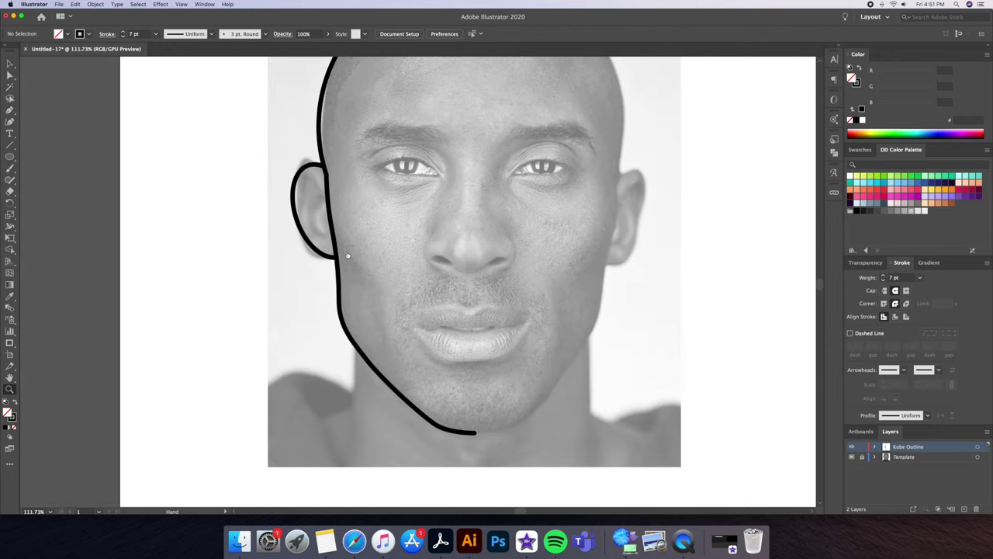
alt+click(490, 238)
click(852, 457)
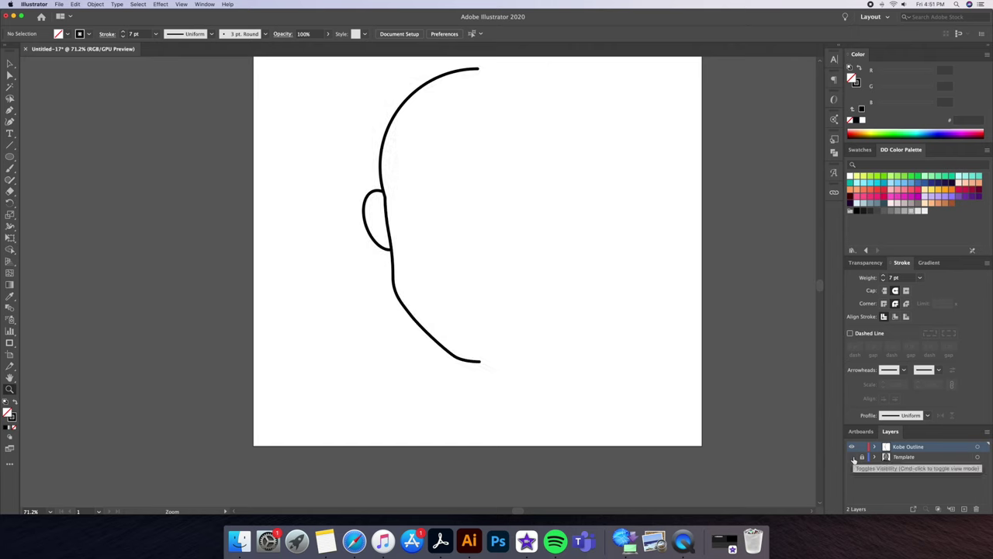
click(851, 457)
drag(371, 203, 424, 225)
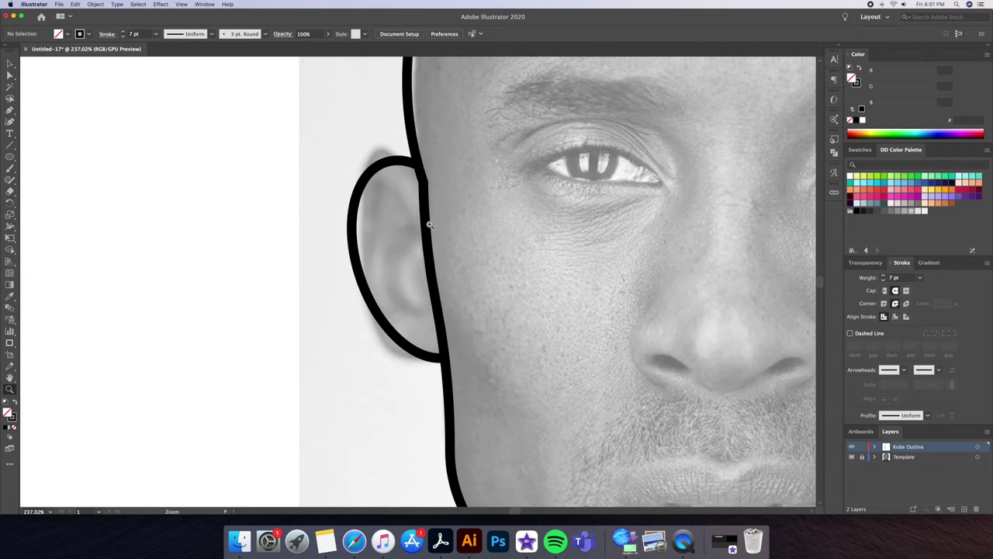
Step: Draw the first inner-ear line and the upper inner-ear hook curve
click(425, 224)
click(376, 198)
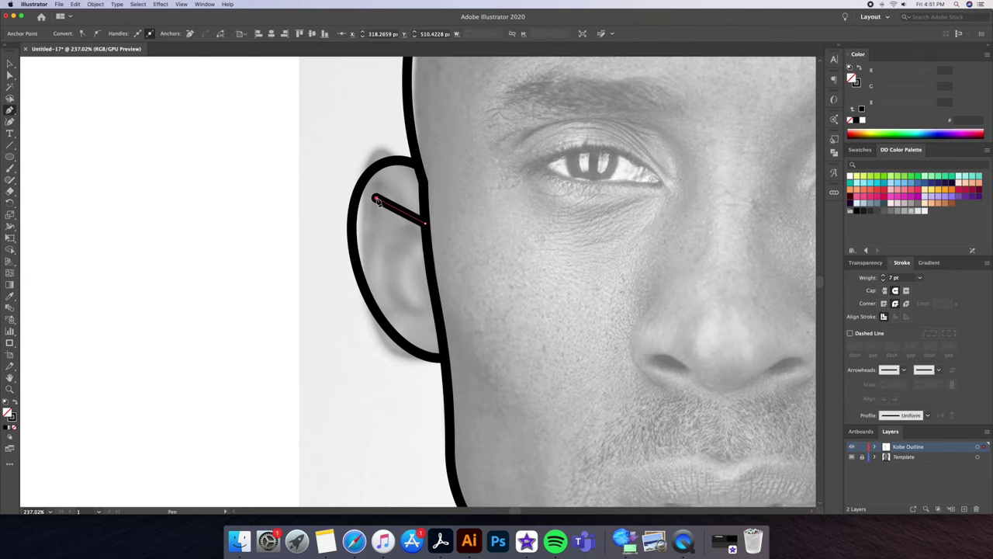
key(v)
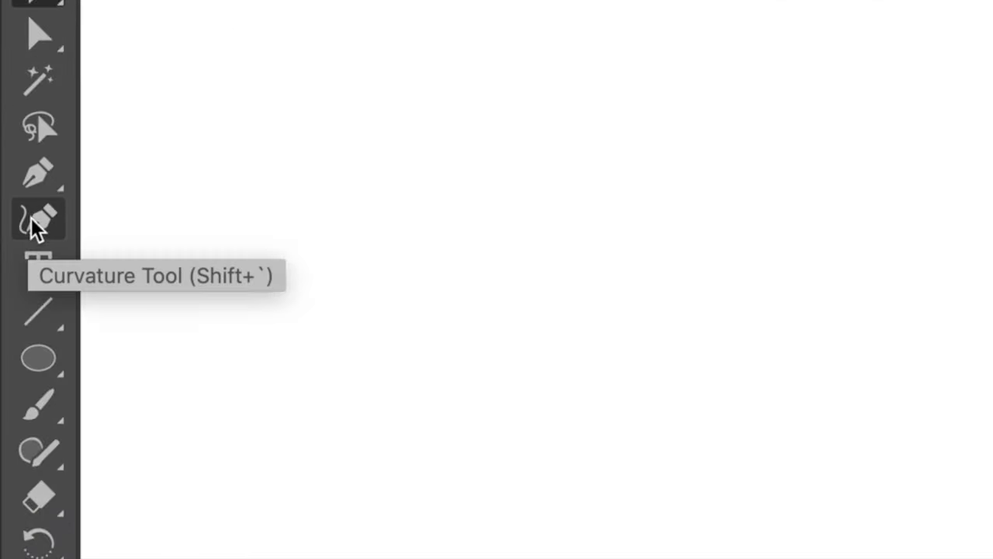
click(12, 124)
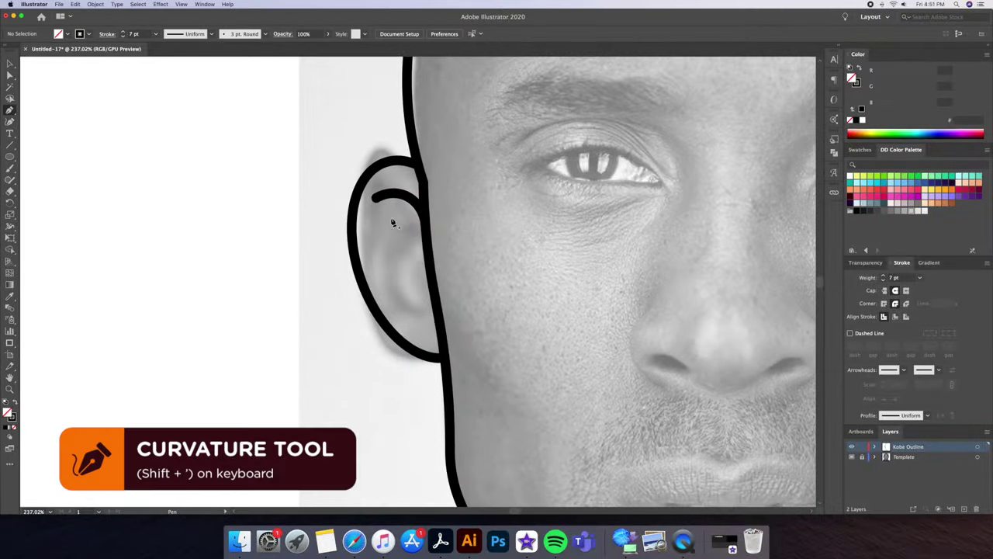
click(401, 194)
click(401, 258)
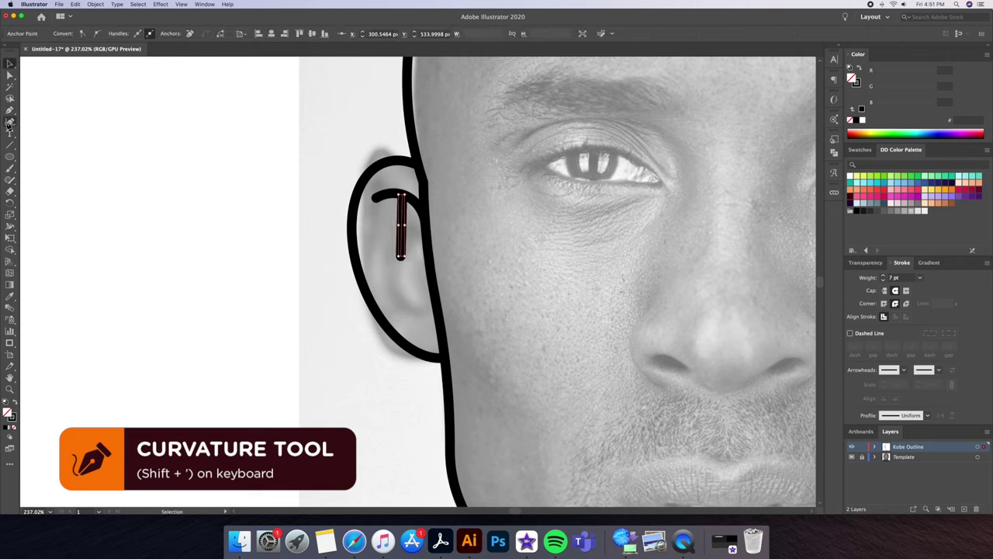
key(Escape)
Step: Draw the lower inner-ear curve along the ear's inner bottom
click(392, 293)
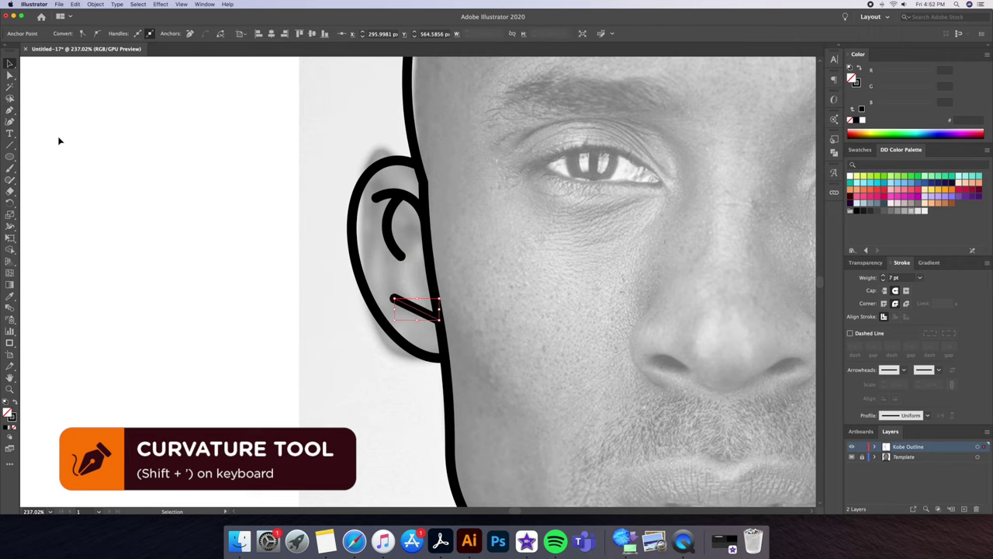
click(434, 309)
key(z)
alt+click(566, 341)
drag(565, 341, 414, 290)
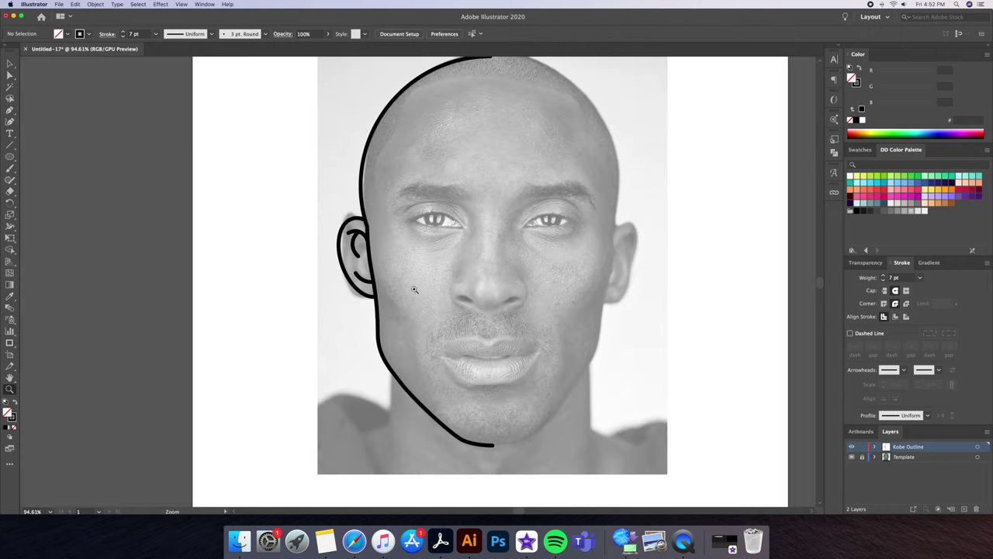
drag(344, 241, 403, 224)
Step: Taper the end of the upper inner-ear curve with the Width Tool
key(v)
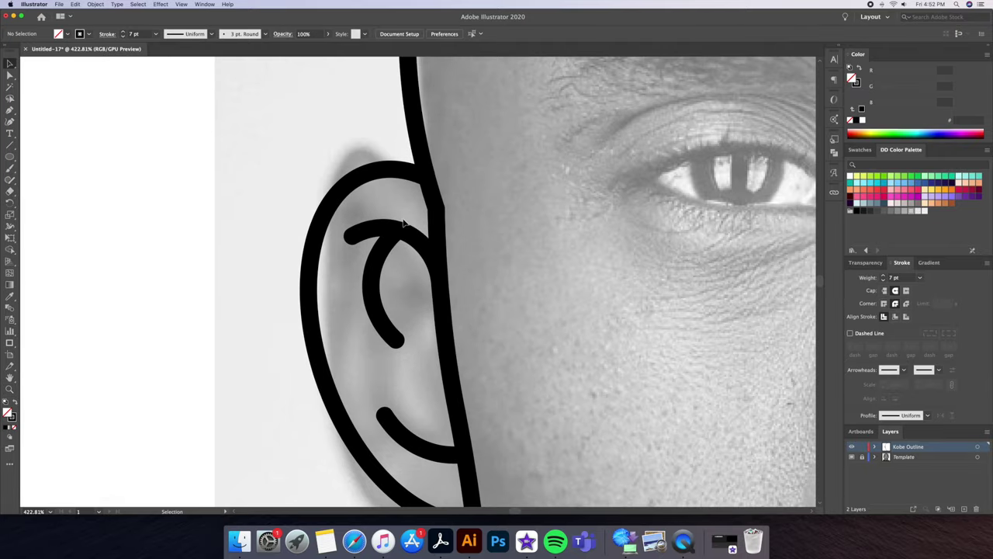
double_click(412, 237)
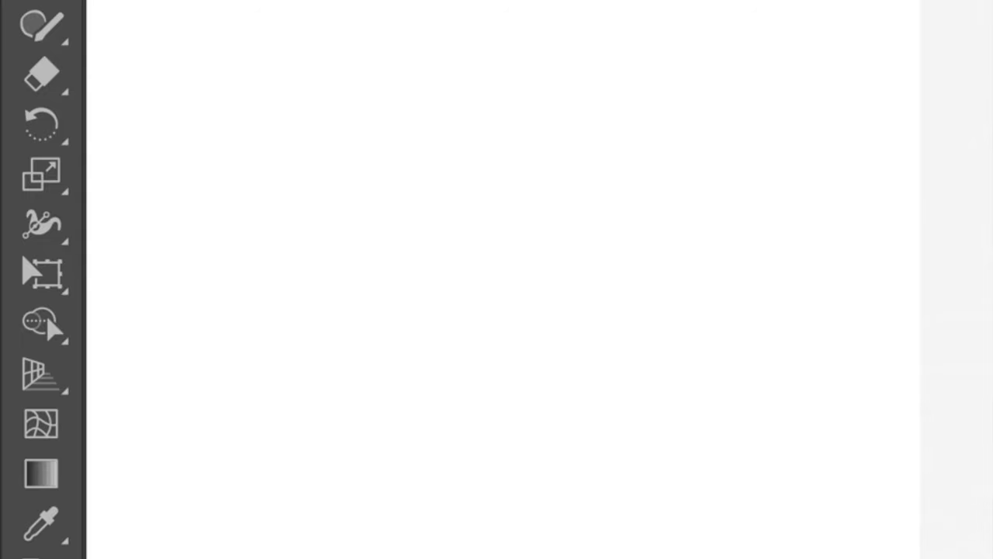
click(44, 228)
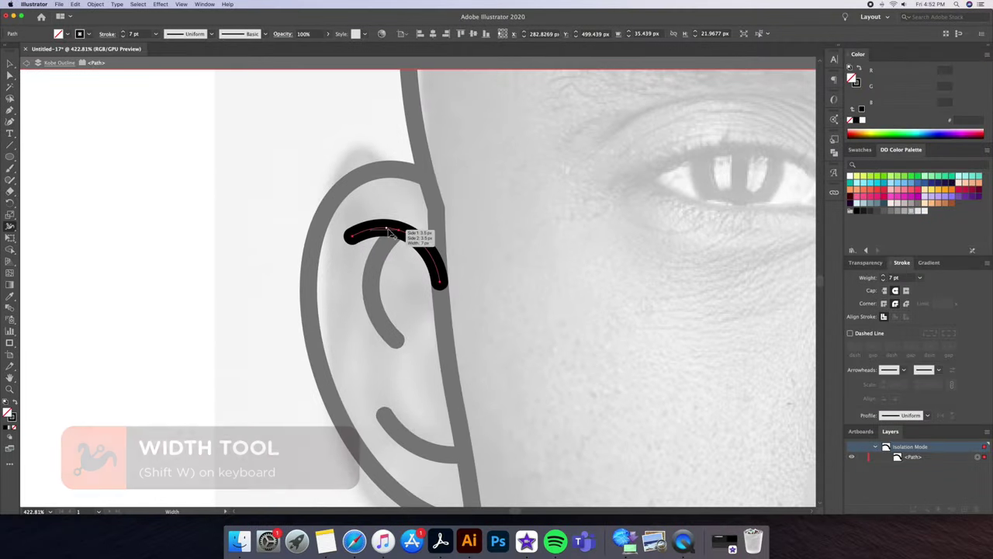
mouse_move(388, 227)
mouse_down()
mouse_move(378, 242)
mouse_move(354, 245)
mouse_up()
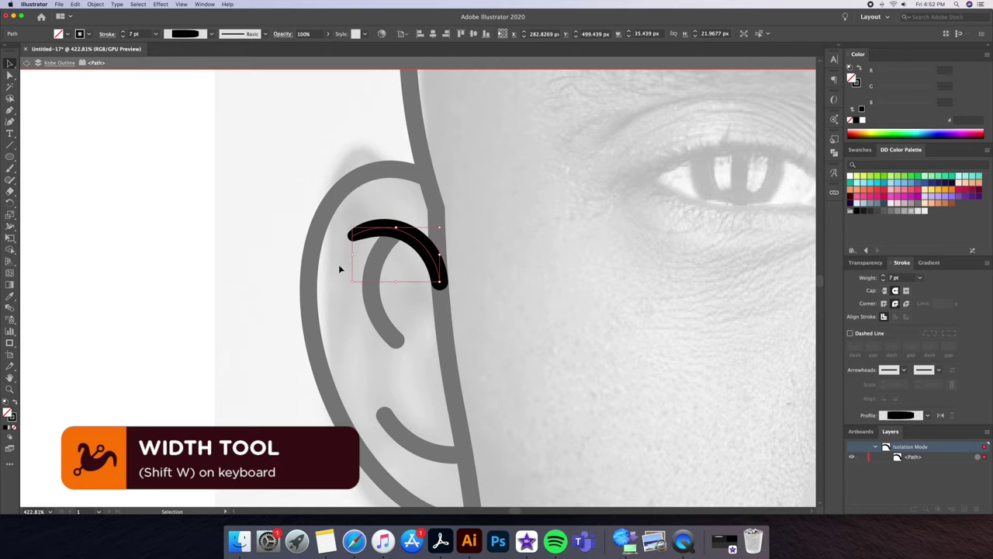
key(v)
click(342, 265)
double_click(396, 277)
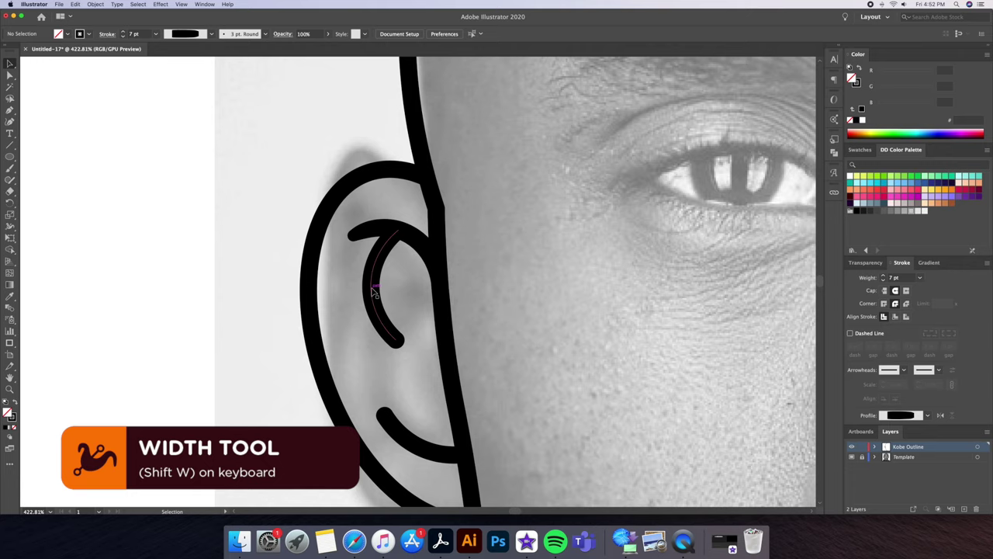
Step: Thin the hook curve's ends to fine points with the Width Tool
click(375, 293)
key(shift+w)
drag(397, 289, 382, 289)
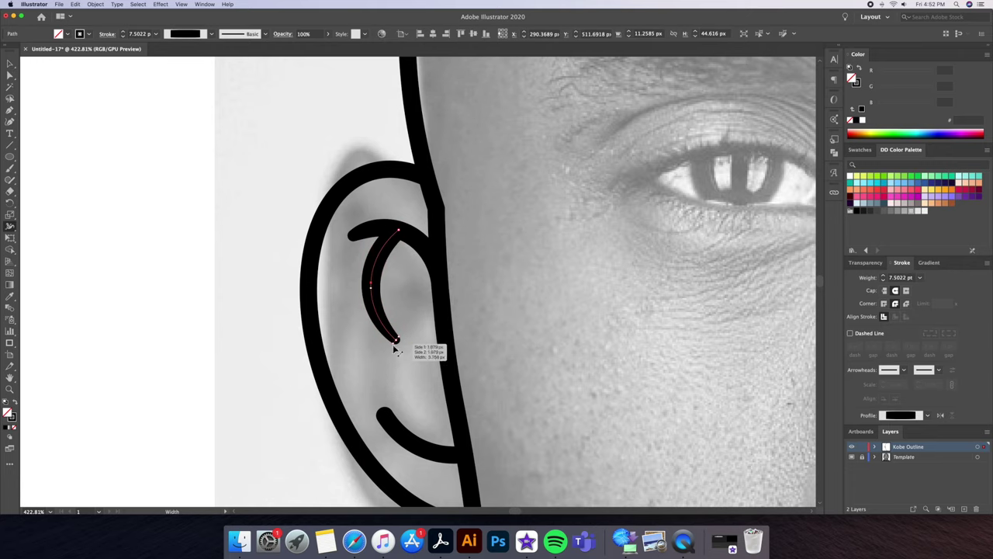
scroll(394, 349, down, 3)
drag(392, 334, 374, 310)
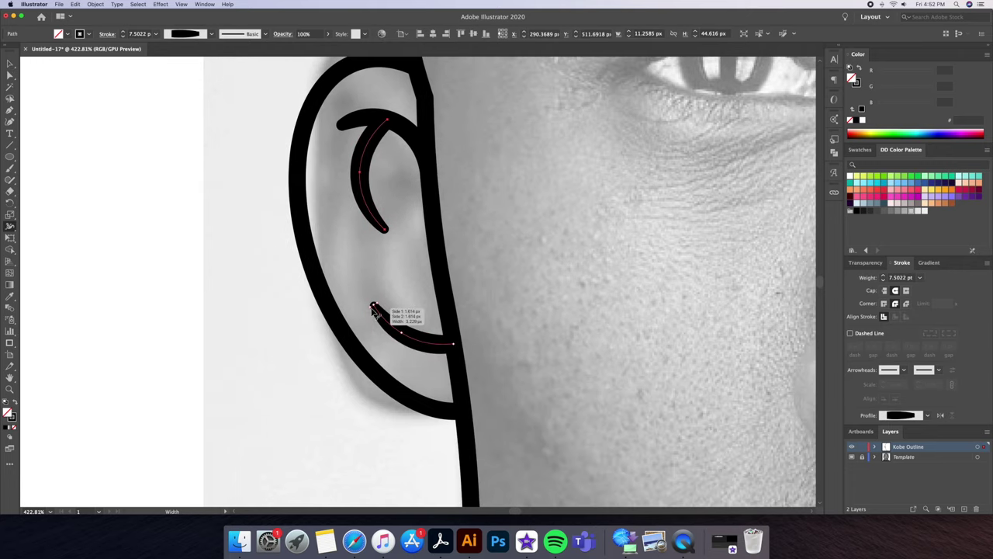
Step: Set both inner-ear curves to a 7 pt stroke
key(v)
click(365, 171)
shift+click(403, 335)
click(919, 277)
click(936, 384)
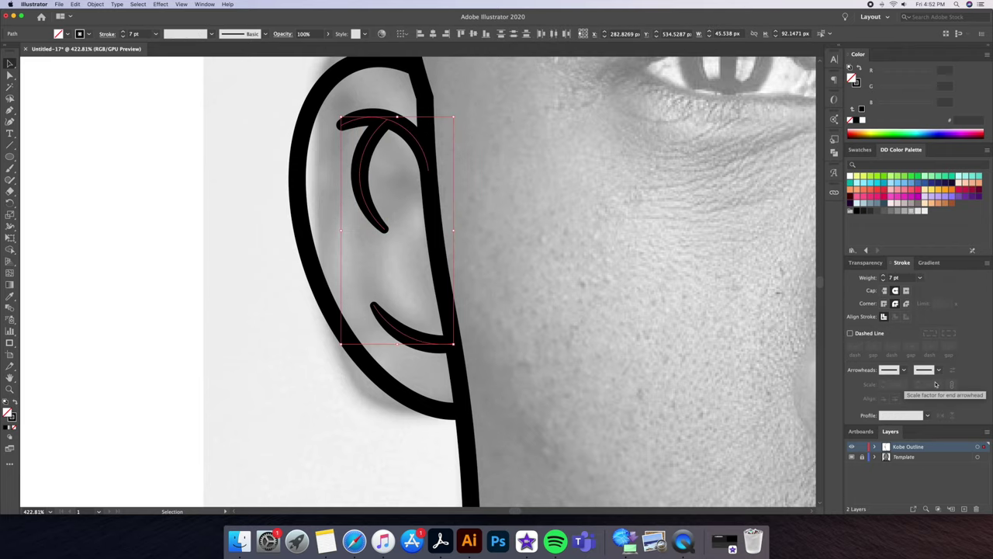
key(super+shift+a)
key(z)
key(super+0)
Step: Hide the Template layer and select the half head outline
key(super+shift+w)
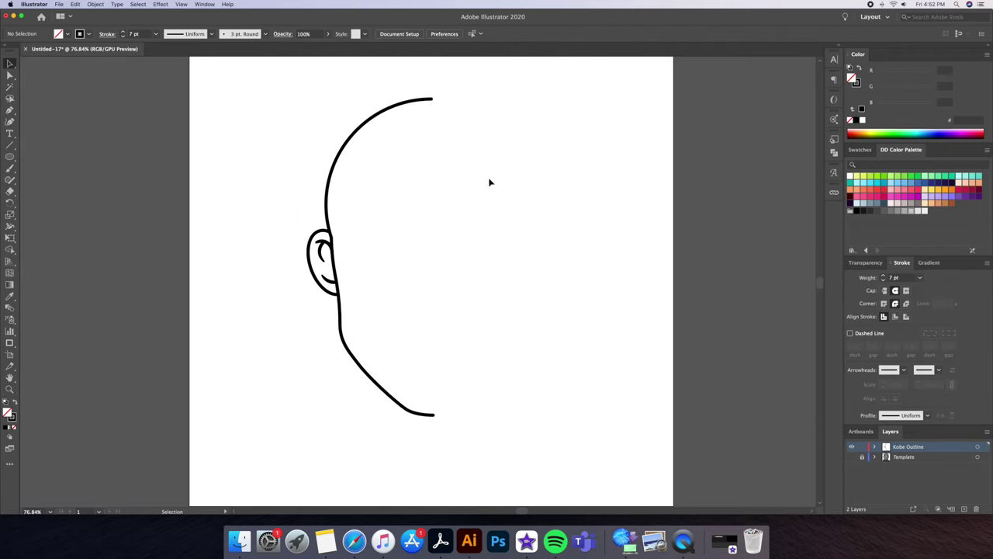
key(super+shift+w)
scroll(558, 391, down, 2)
click(851, 457)
scroll(585, 290, right, 2)
key(v)
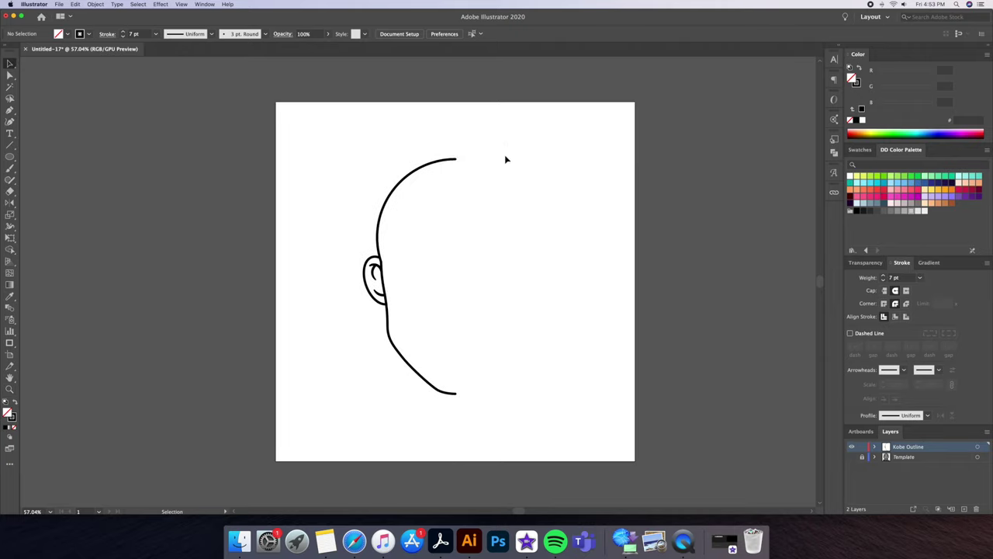
click(403, 371)
key(z)
drag(453, 144, 561, 150)
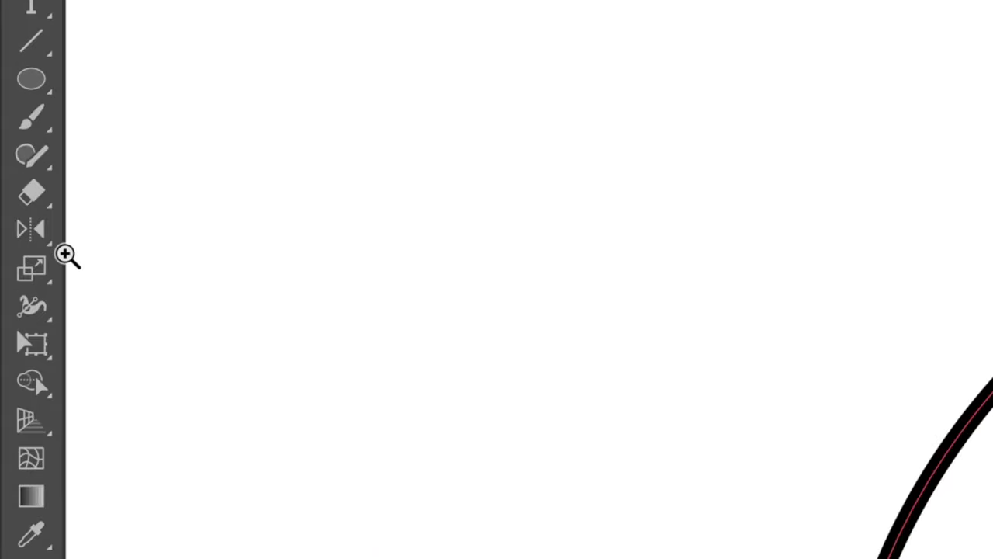
Step: Reflect a copy of the half head across a vertical axis at its top point
click(10, 204)
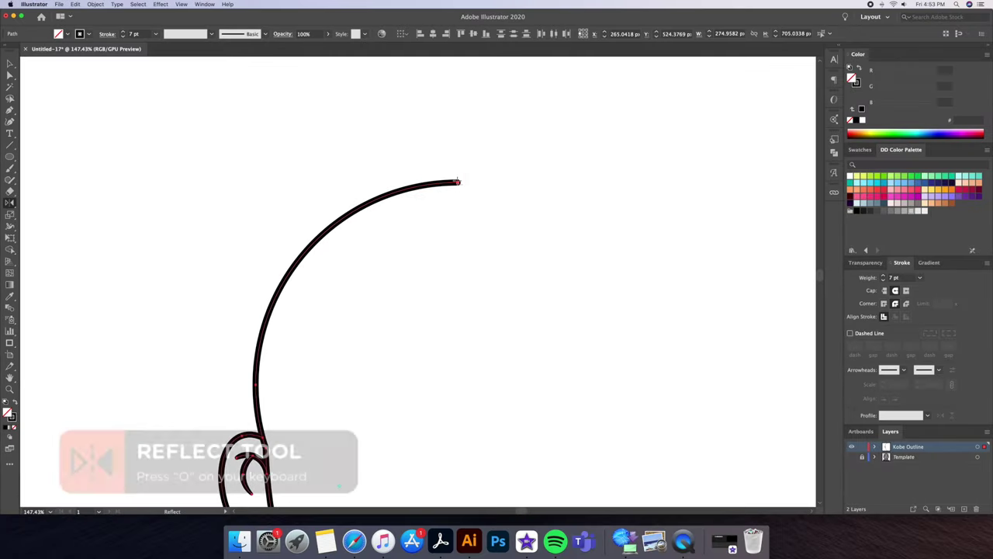
alt+click(599, 190)
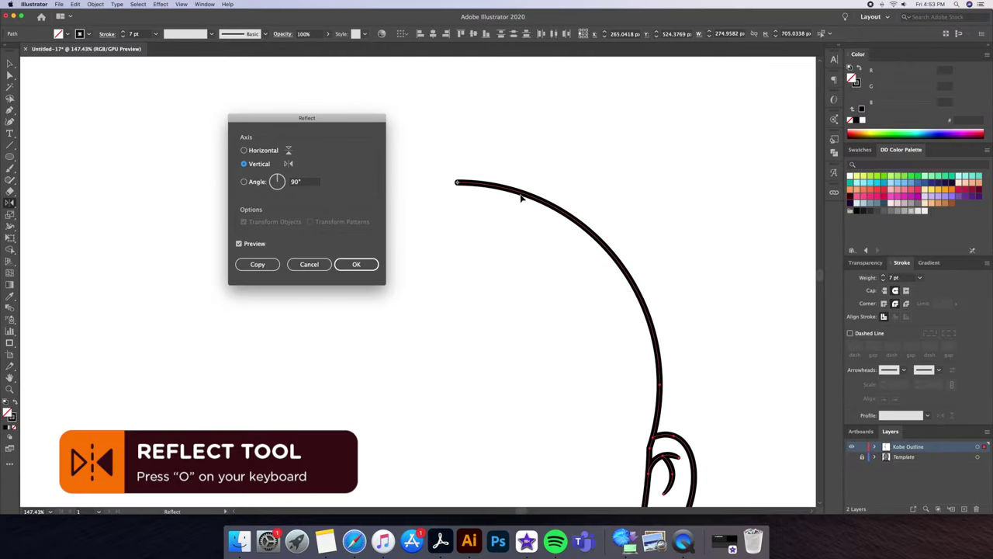
click(257, 264)
key(super+shift+a)
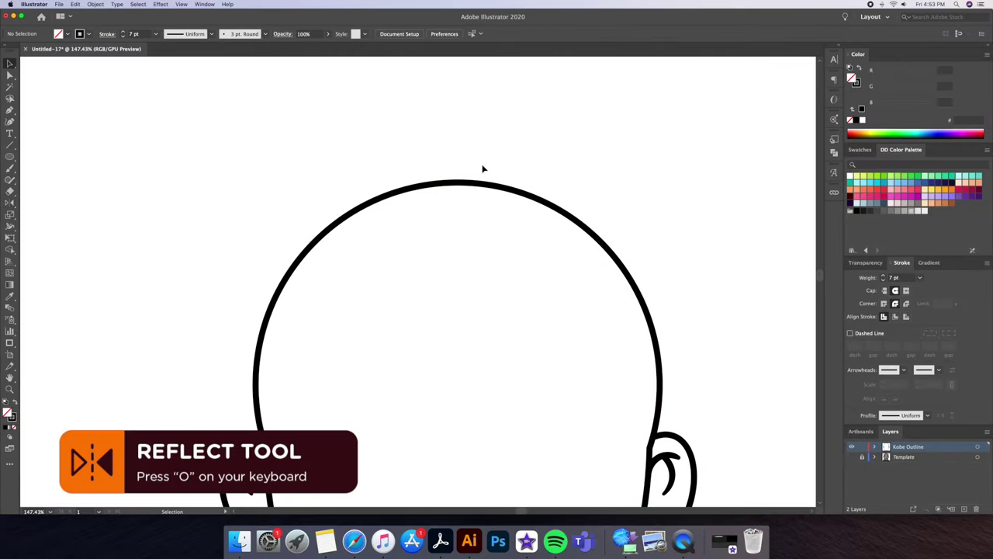
key(super+0)
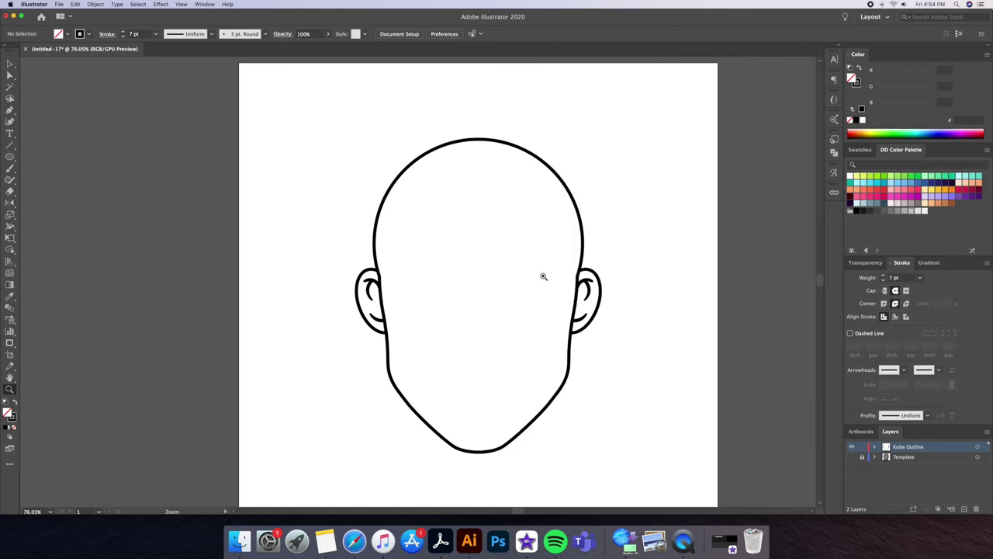
Step: Select the head outline and drag it left, away from the ears
drag(481, 129, 470, 178)
key(a)
scroll(543, 424, down, 6)
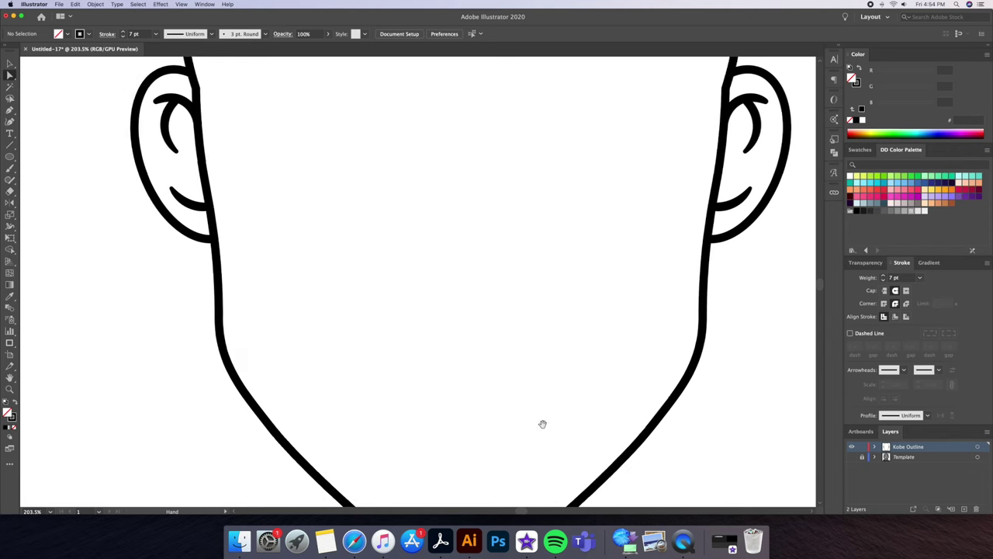
scroll(542, 423, down, 4)
click(467, 426)
key(v)
key(super+0)
drag(550, 394, 428, 433)
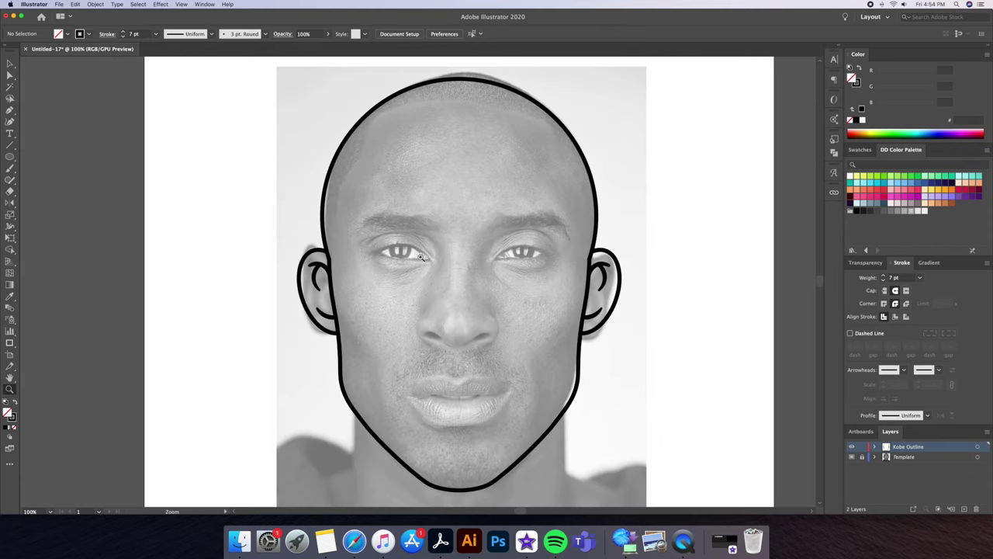
Step: Trace the left eye's upper and lower eyelid curves
drag(421, 257, 454, 268)
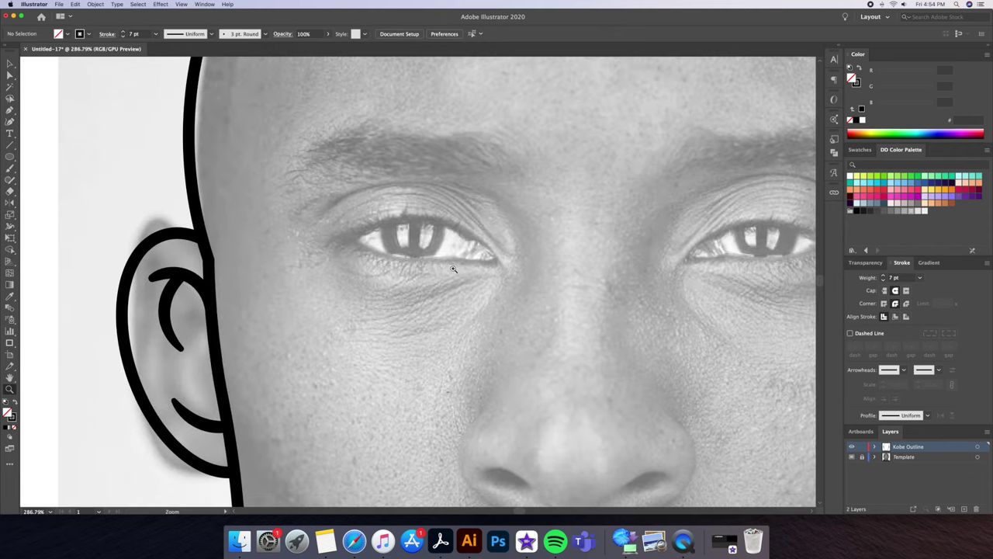
drag(334, 240, 471, 222)
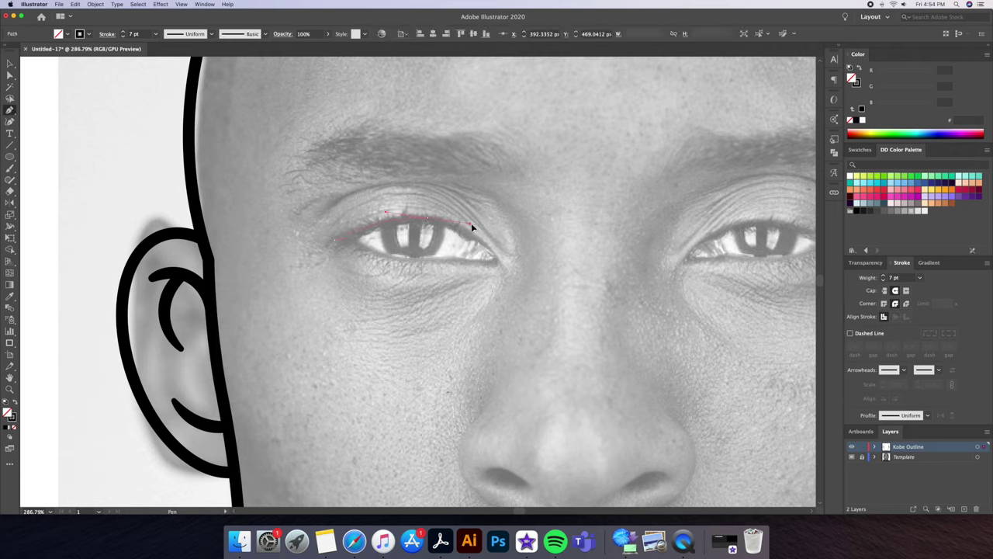
click(506, 266)
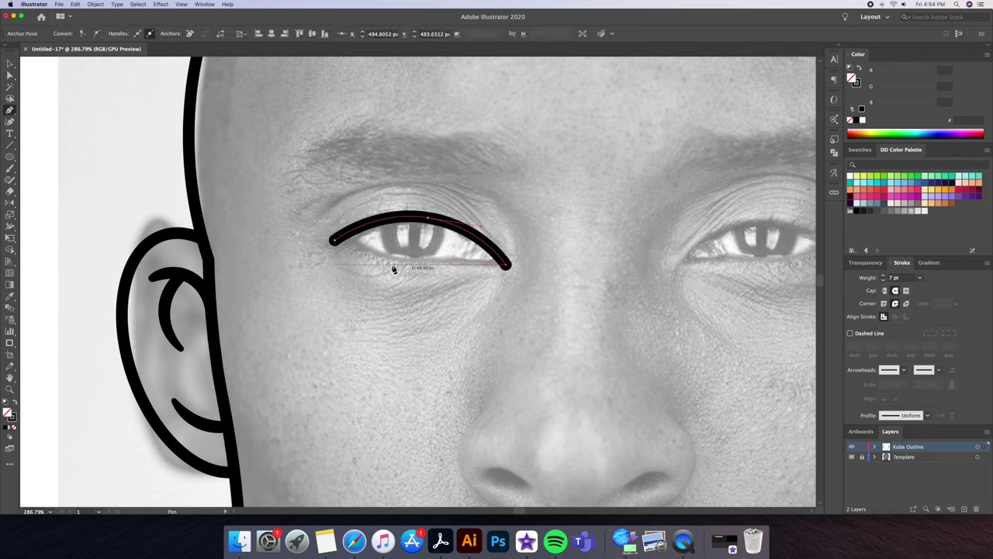
key(super)
drag(354, 247, 310, 216)
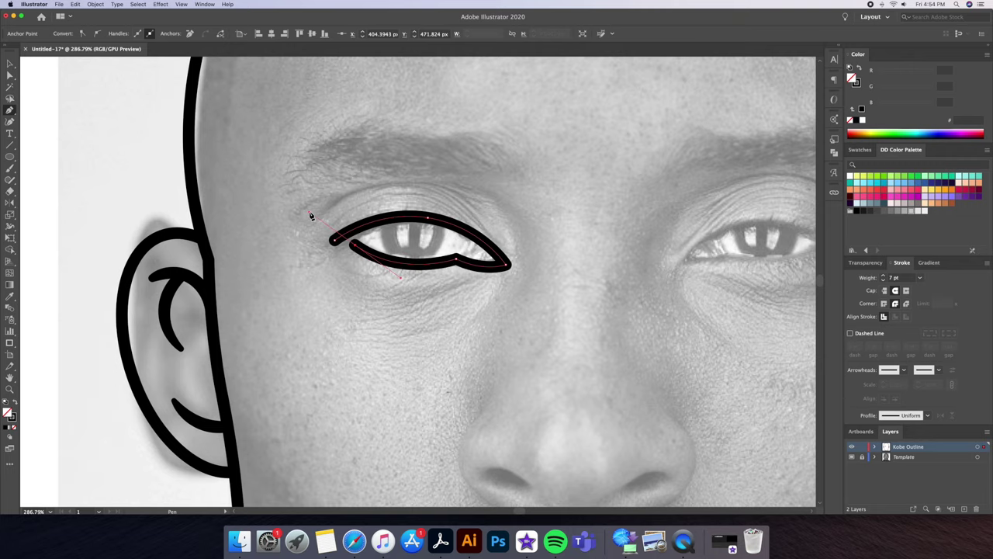
super+click(455, 286)
key(v)
click(477, 261)
click(463, 325)
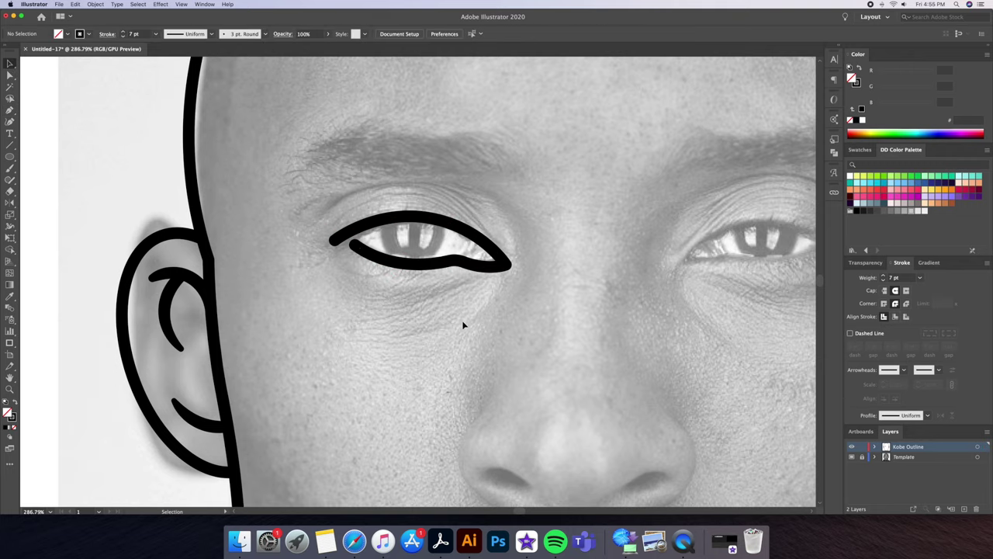
Step: Draw the curved eyelid crease line above the left eye
scroll(413, 207, up, 5)
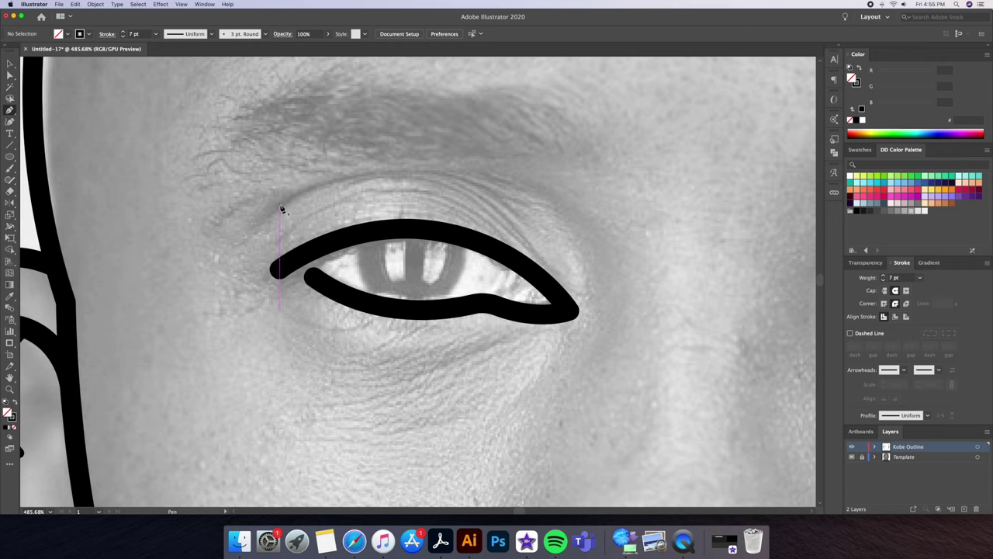
click(281, 206)
drag(395, 168, 458, 173)
click(536, 247)
super+click(469, 358)
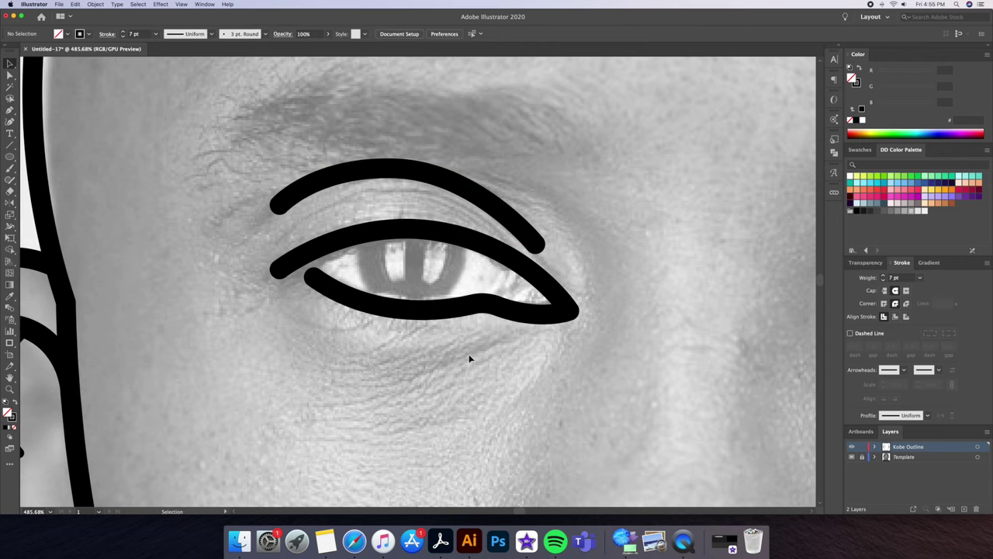
Step: Draw the under-eye line and hide the reference photo layer
scroll(469, 359, down, 6)
scroll(469, 334, up, 4)
key(p)
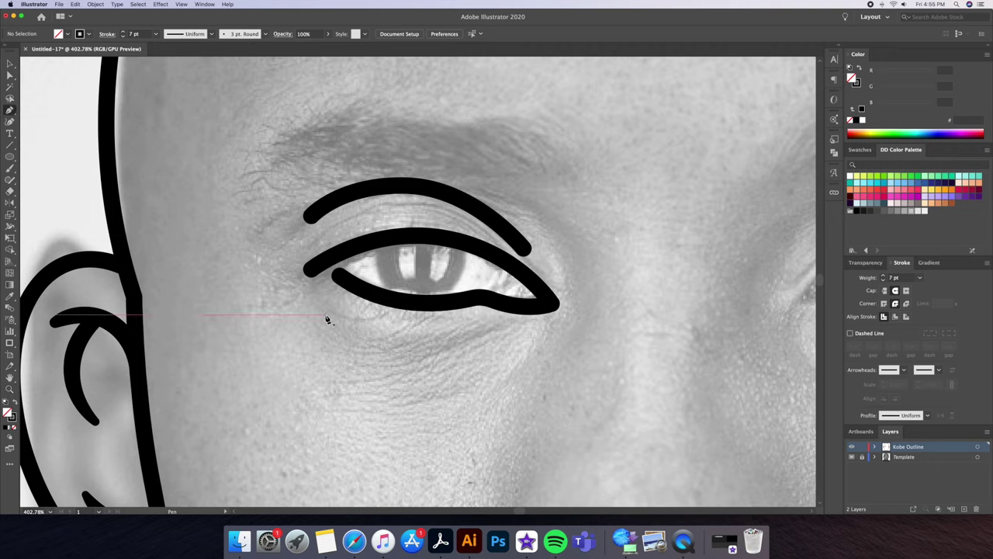
click(322, 314)
drag(430, 335, 496, 336)
super+click(505, 395)
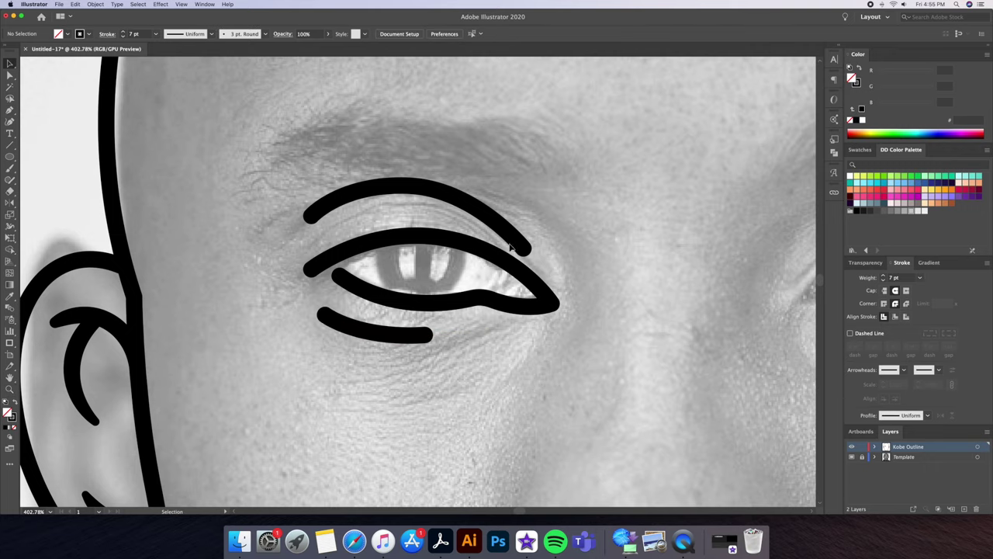
scroll(510, 247, down, 5)
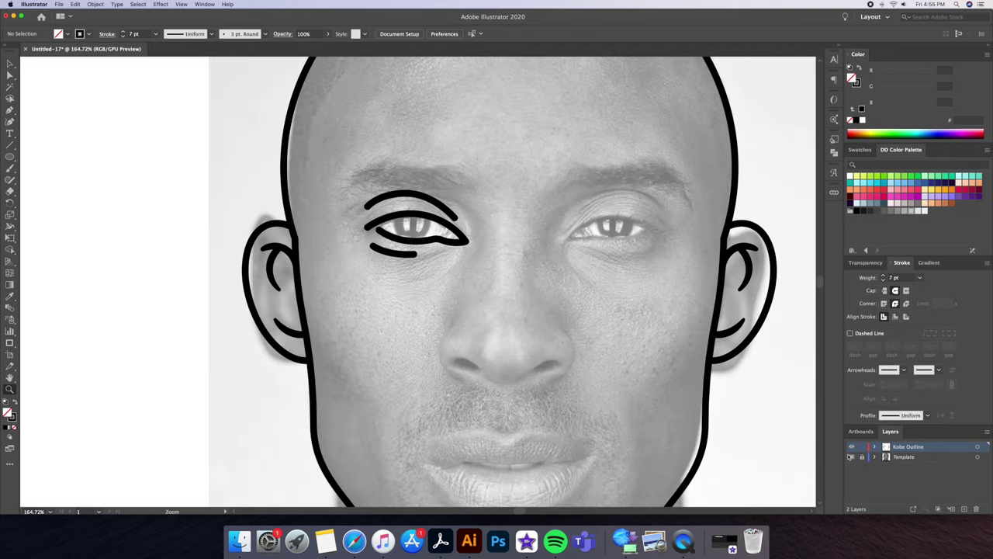
click(851, 456)
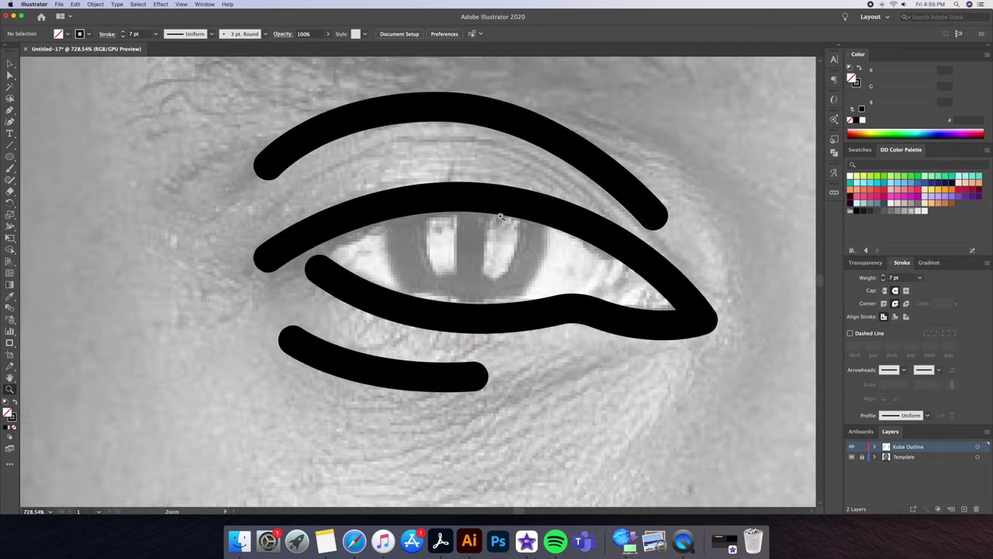
Step: With the Width Tool, taper the ends of the lower lid, brow line and under-eye strokes to points
click(497, 203)
key(shift+w)
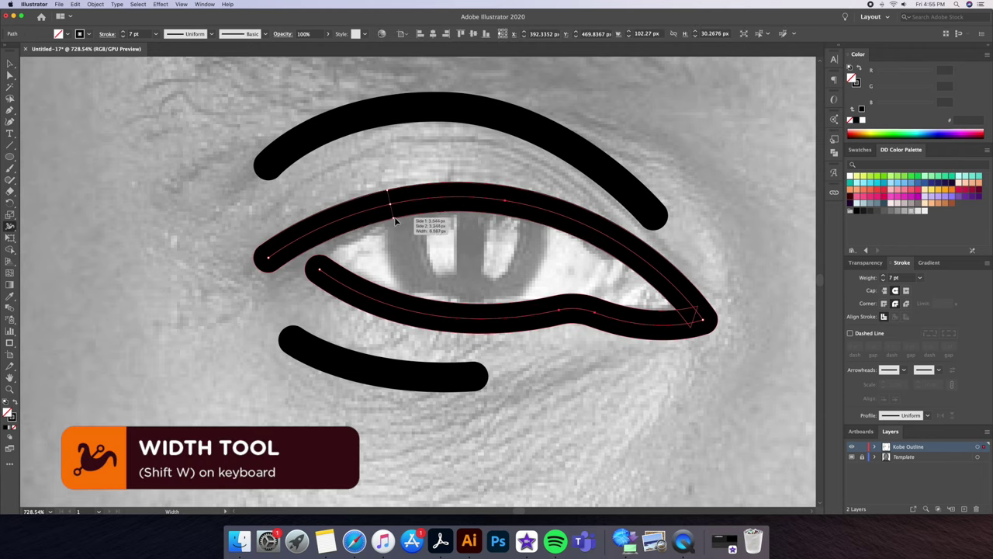
drag(440, 328, 404, 328)
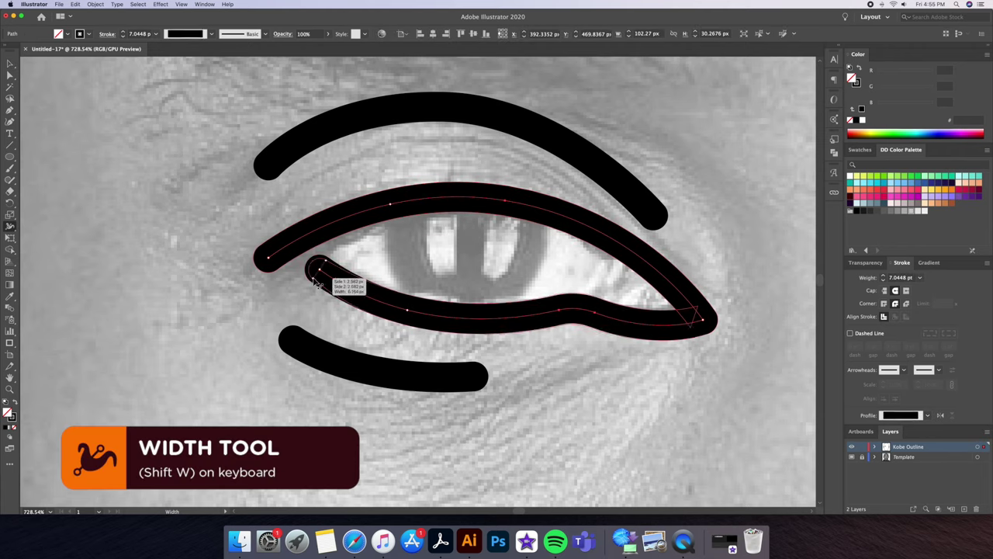
drag(316, 284, 276, 269)
drag(265, 164, 278, 177)
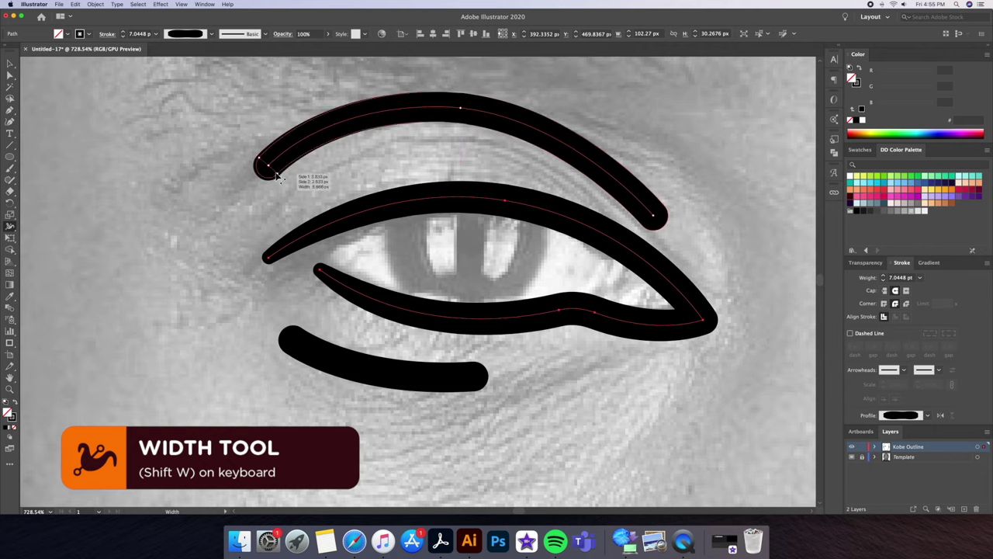
drag(651, 218, 641, 209)
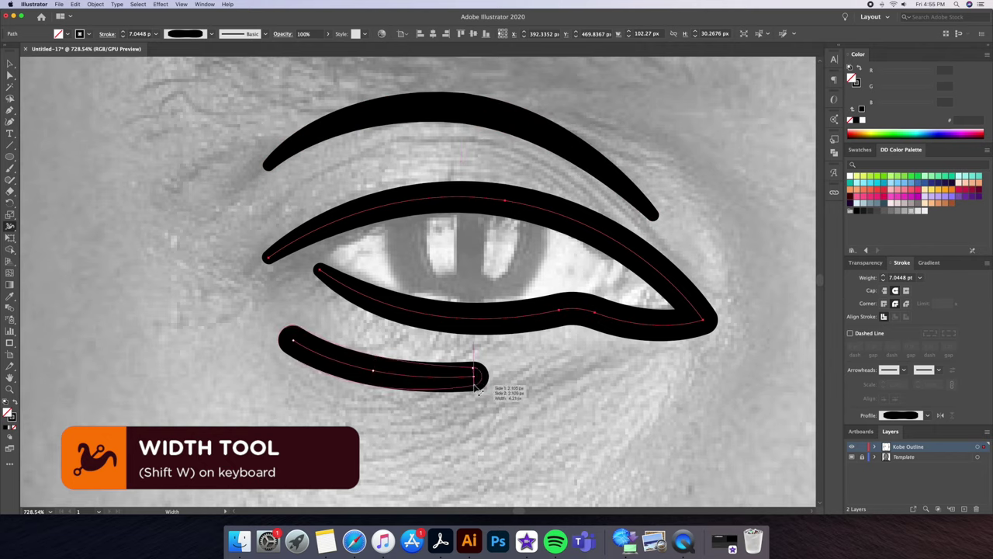
drag(289, 348, 296, 340)
Step: Set all the eye strokes to a 7 pt stroke weight
key(v)
key(ctrl+a)
click(921, 278)
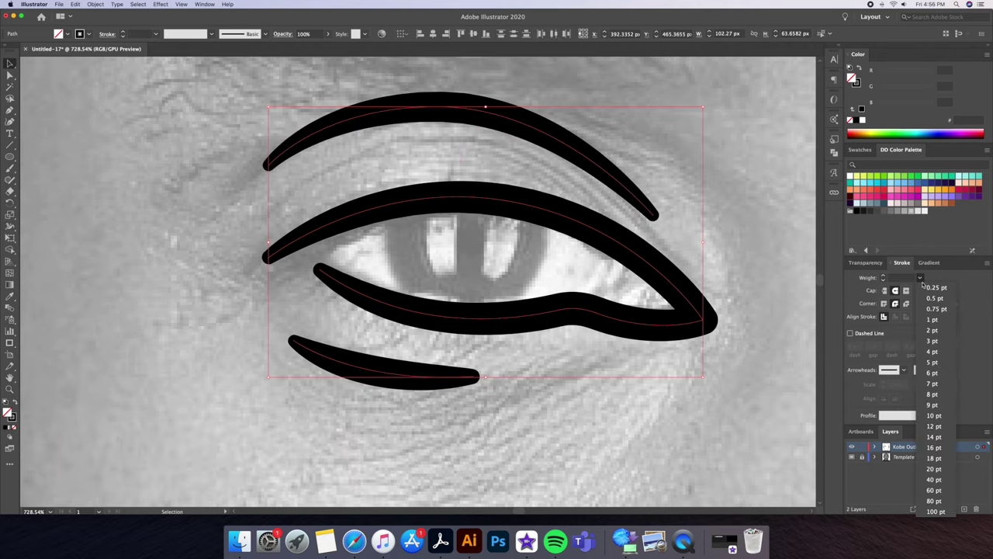
click(932, 384)
click(576, 426)
scroll(402, 332, down, 5)
scroll(506, 323, down, 3)
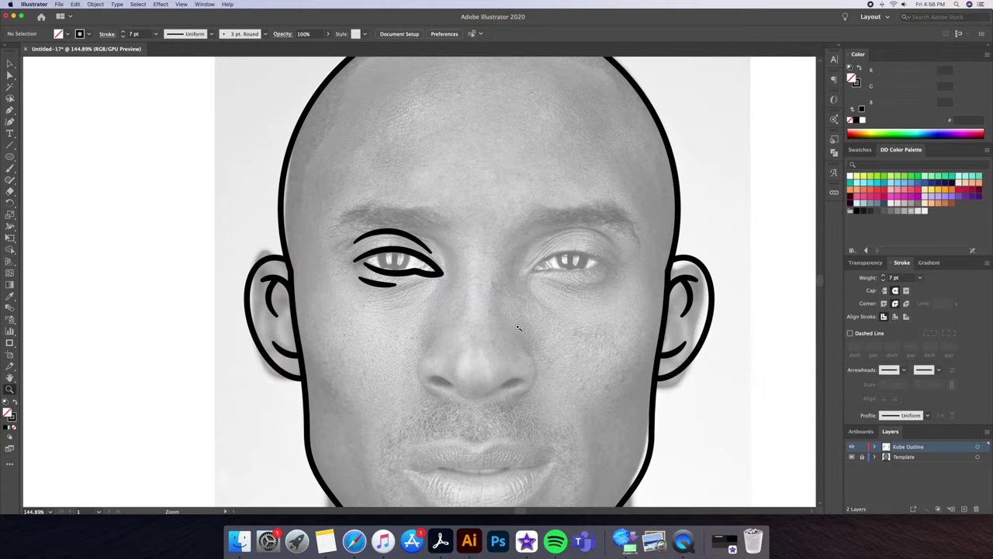
scroll(403, 256, up, 6)
Step: Draw a black-filled, no-stroke pupil circle over the left iris
key(shift+x)
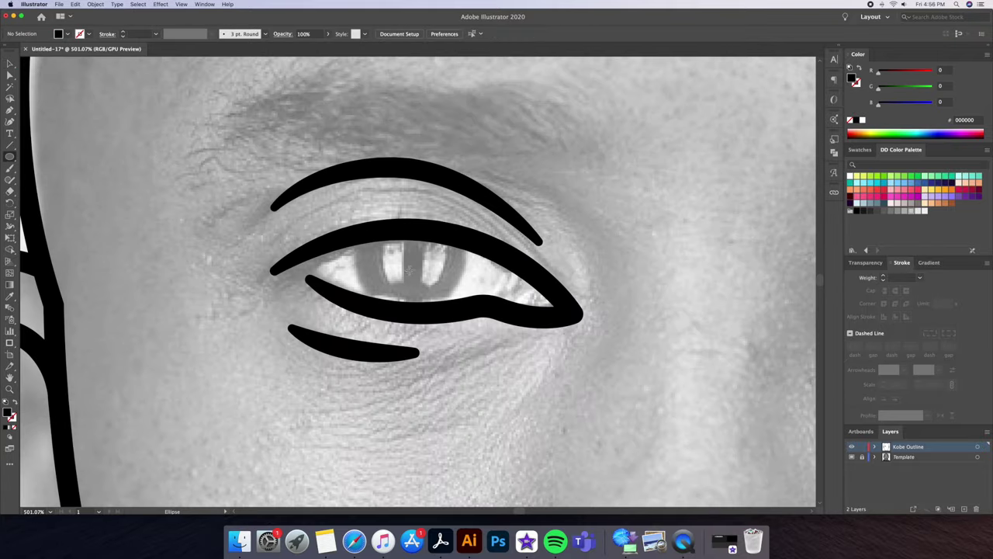
mouse_move(408, 269)
mouse_down()
mouse_move(483, 315)
mouse_move(463, 322)
mouse_up()
drag(464, 215, 466, 217)
key(super+shift+a)
Step: Add a small white highlight circle on the pupil
key(z)
click(438, 264)
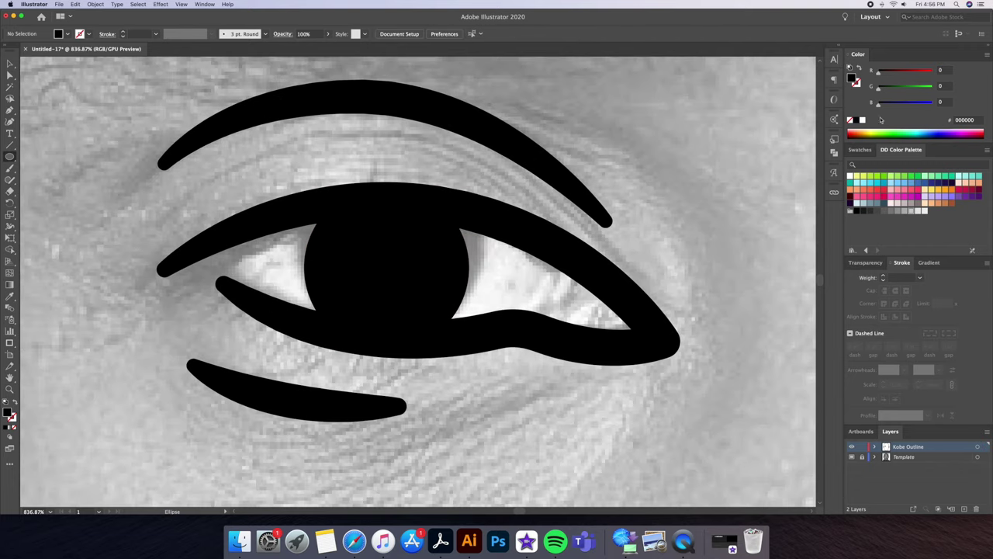
drag(447, 260, 448, 264)
key(super+shift+a)
Step: Show the reference photo again to compare the finished eye
key(z)
scroll(465, 262, down, 3)
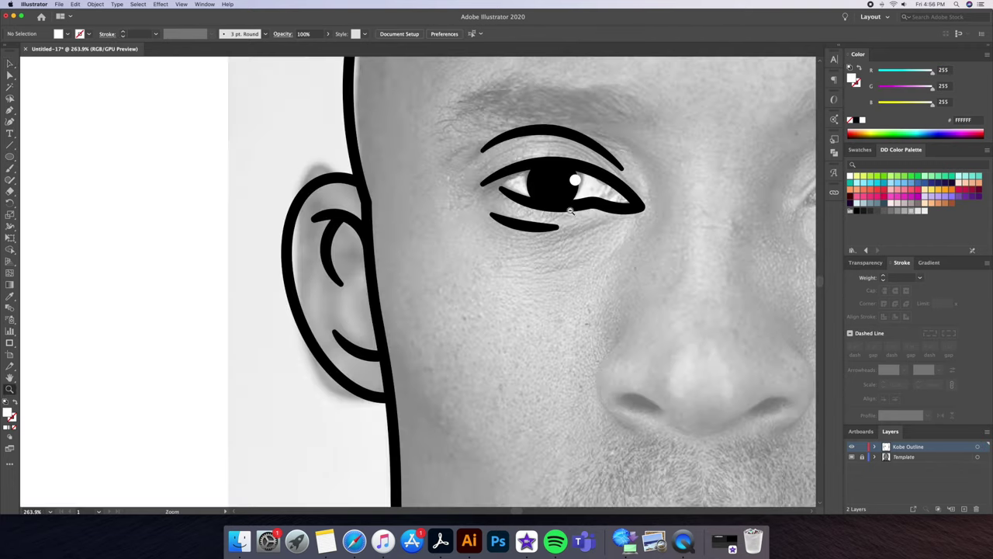
scroll(507, 234, up, 3)
scroll(508, 234, down, 8)
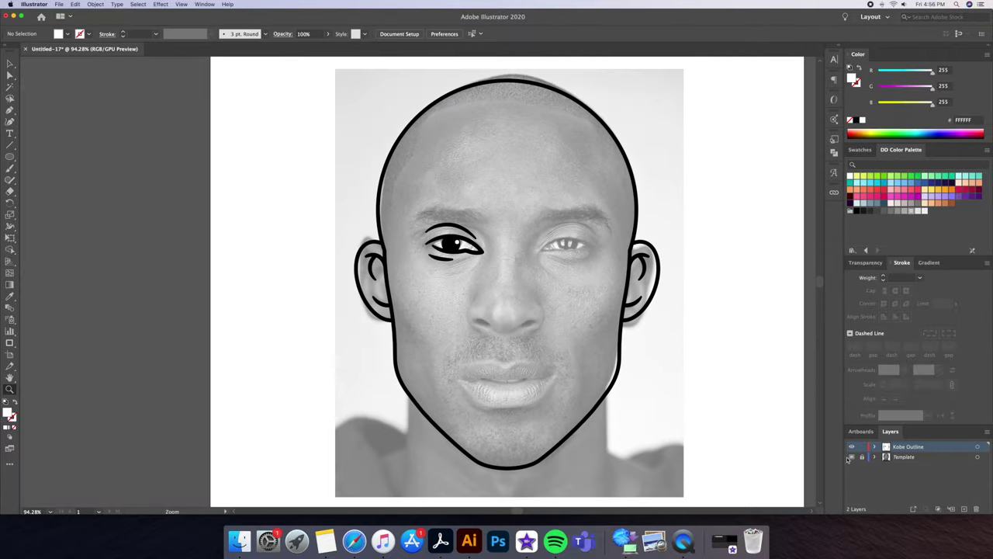
click(852, 457)
scroll(453, 218, up, 5)
scroll(453, 218, down, 2)
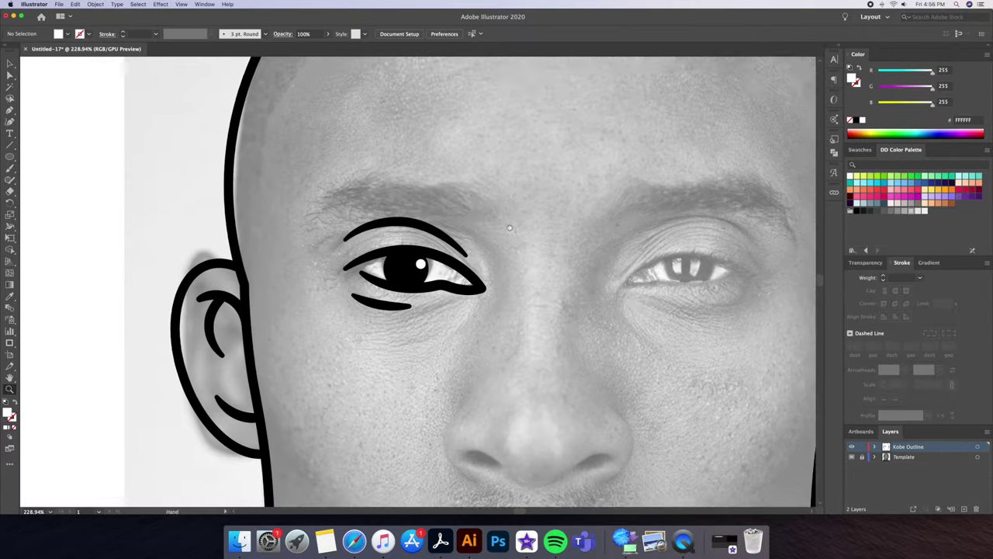
scroll(453, 217, up, 2)
Step: Pen-draw the left eyebrow outline above the eye and turn it into a solid black fill
key(i)
click(362, 223)
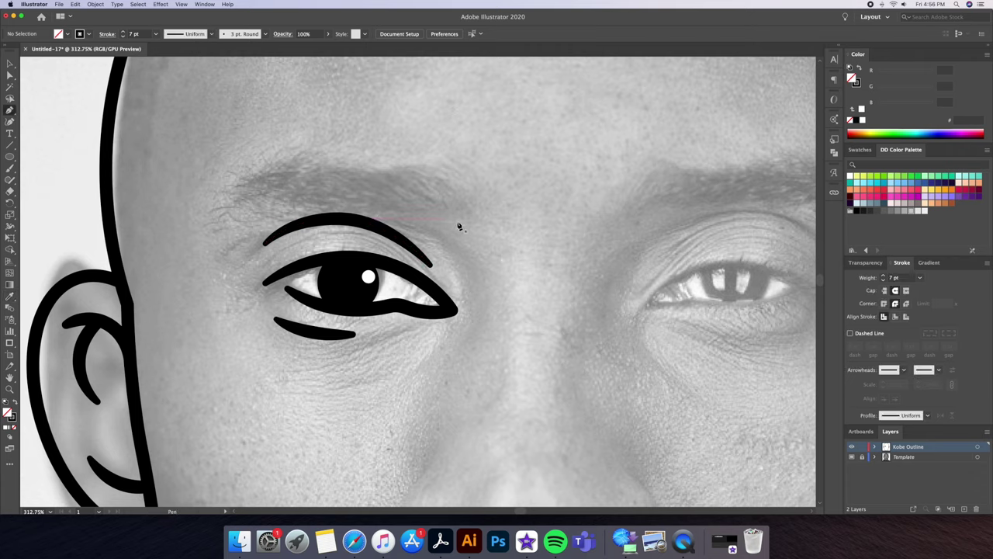
mouse_move(457, 223)
mouse_down()
mouse_move(405, 169)
mouse_move(365, 146)
mouse_up()
drag(290, 168, 292, 172)
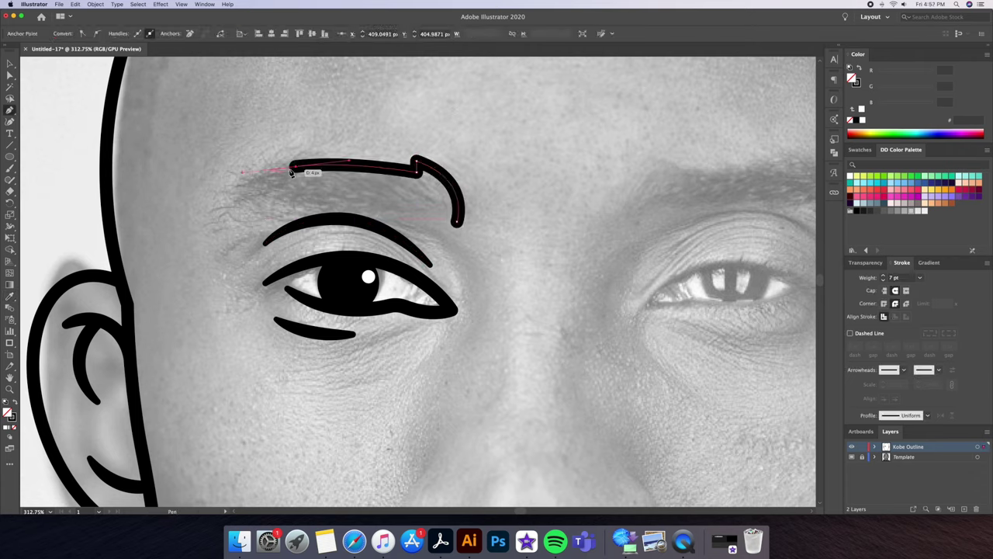
drag(229, 202, 317, 203)
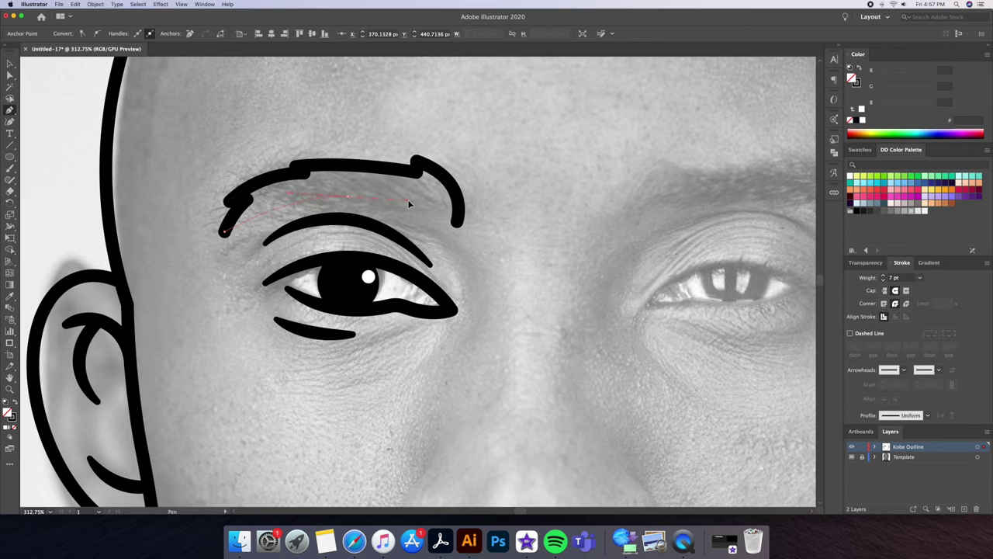
drag(458, 224, 496, 220)
key(v)
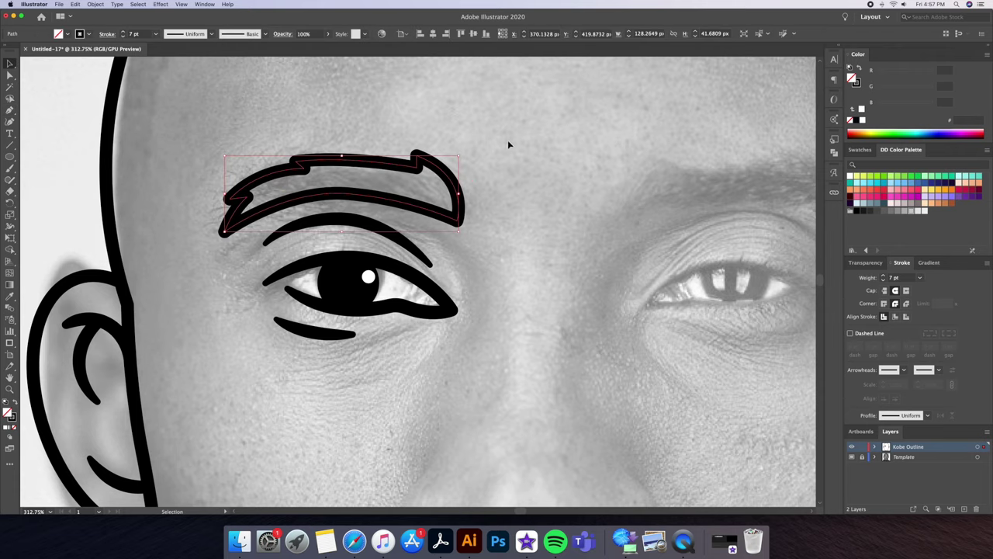
key(shift+x)
scroll(498, 189, up, 3)
Step: Deselect the eyebrow and hide the reference photo to check the drawing
key(a)
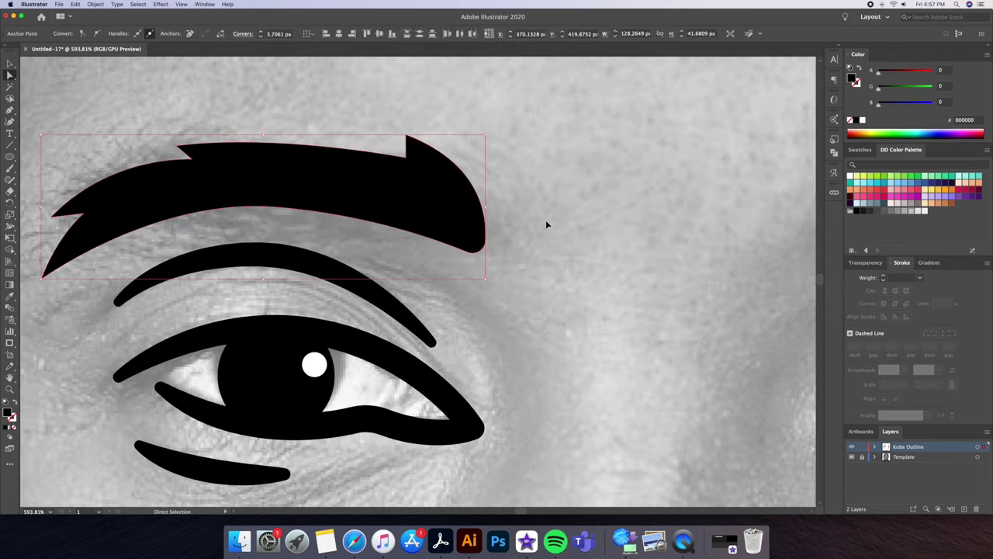
scroll(546, 224, down, 3)
click(479, 150)
scroll(479, 150, down, 5)
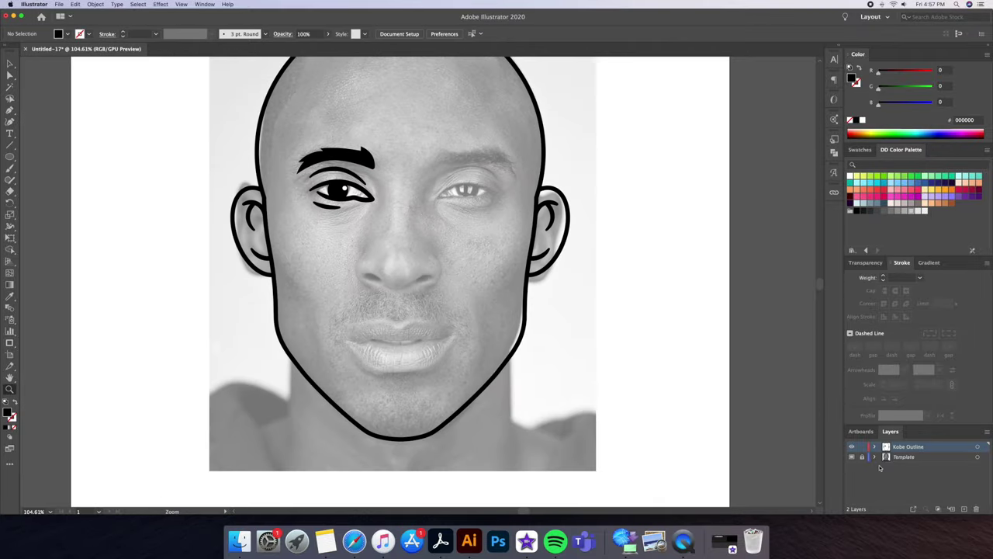
click(851, 457)
scroll(597, 240, down, 2)
key(super+shift+w)
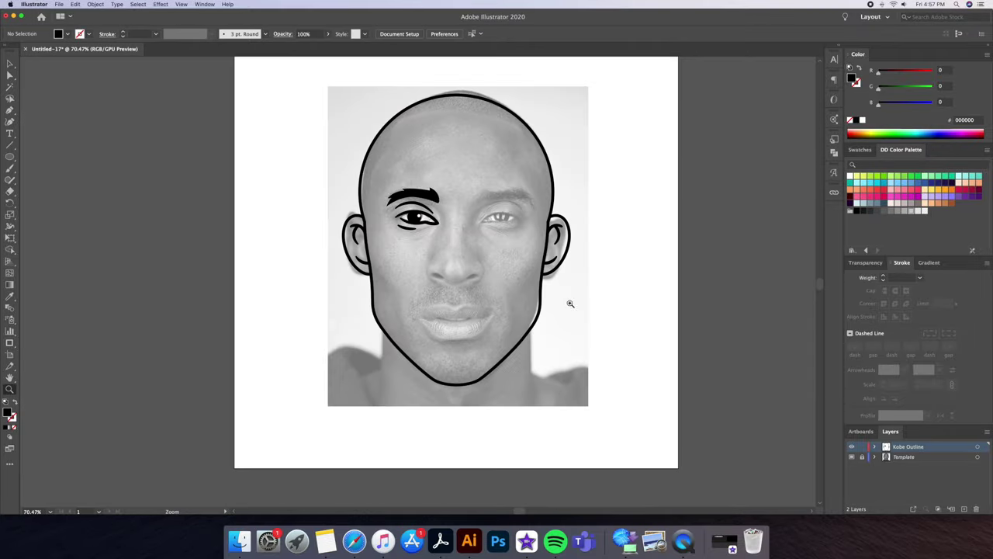
scroll(430, 208, up, 3)
Step: Reflect a copy of the left eye and brow across the face's vertical centre for the right eye
super+click(438, 194)
scroll(205, 247, up, 3)
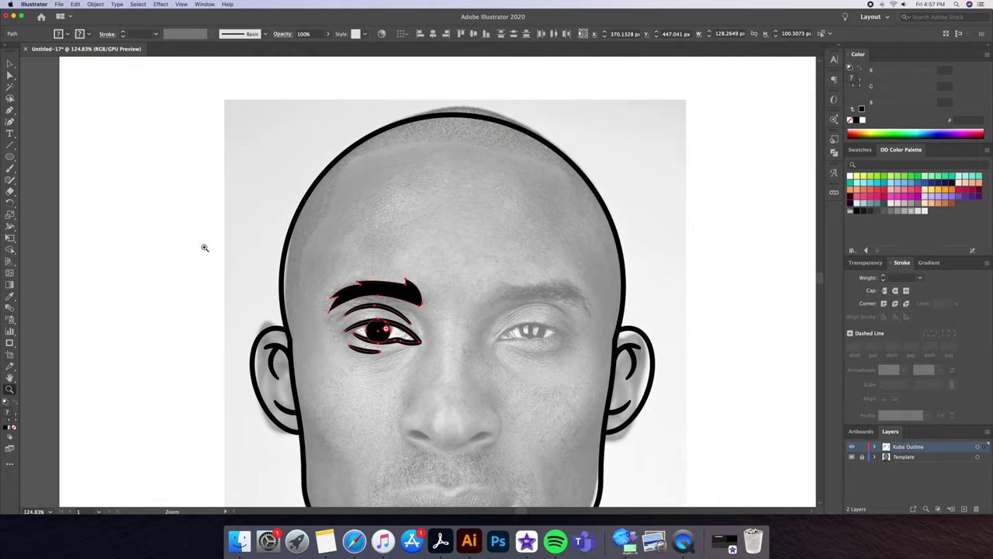
drag(12, 201, 43, 212)
alt+click(452, 115)
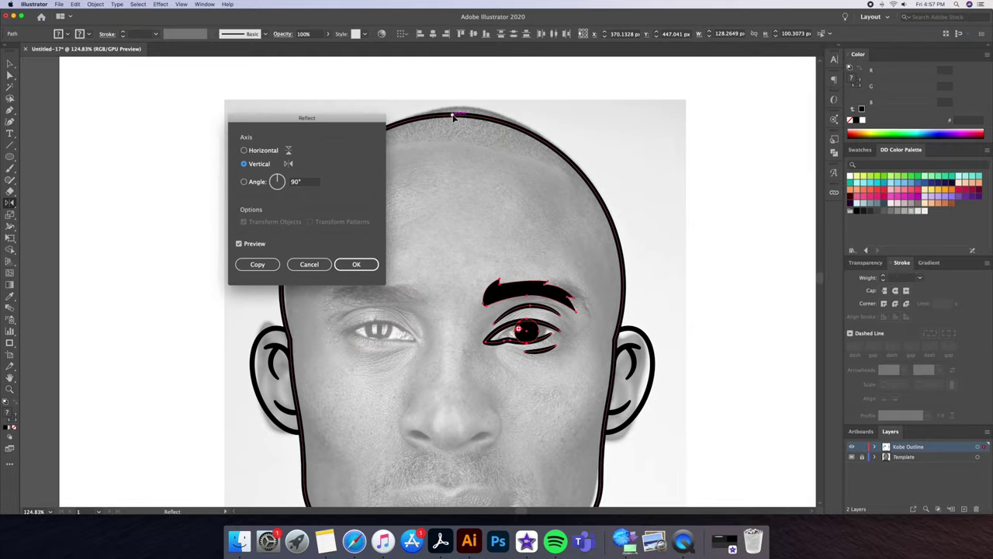
key(Return)
scroll(450, 280, down, 2)
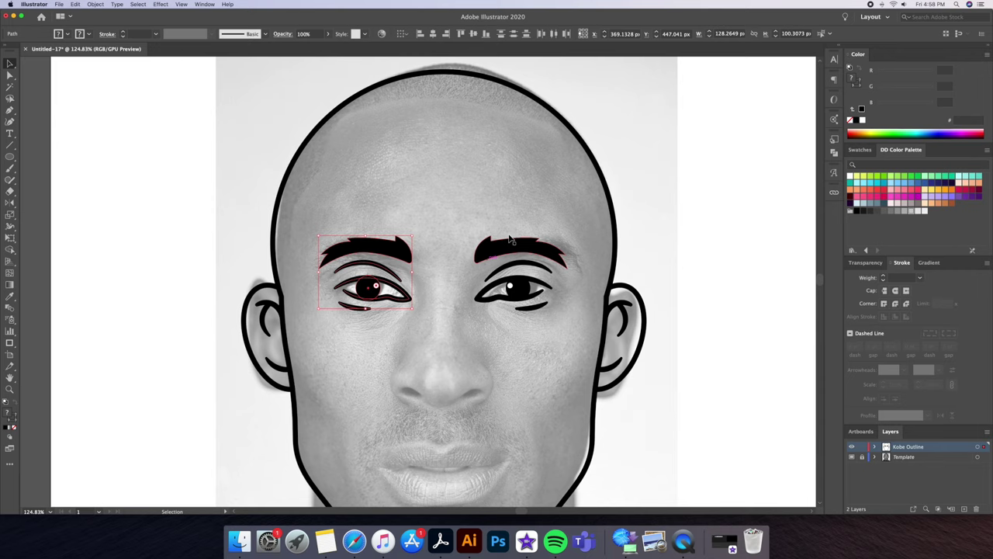
key(v)
click(466, 330)
scroll(467, 329, down, 2)
scroll(445, 332, up, 5)
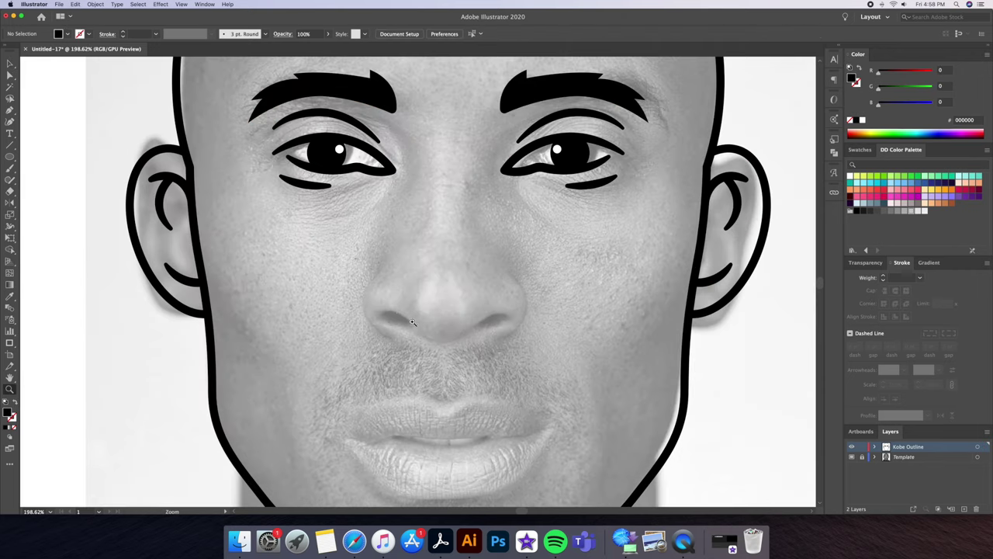
Step: Pen-draw the left half of the nose line, curving from the left nostril down to the centre
click(359, 307)
drag(379, 293, 405, 298)
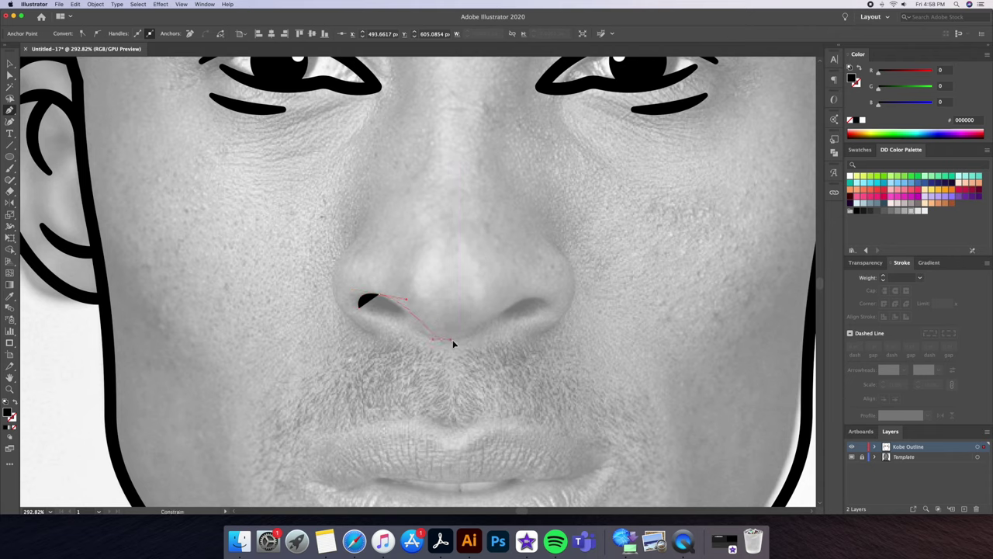
drag(454, 344, 456, 345)
key(v)
key(i)
Step: Mirror a copy of the half curve at its centre end and join the two bottom anchors
click(668, 109)
key(v)
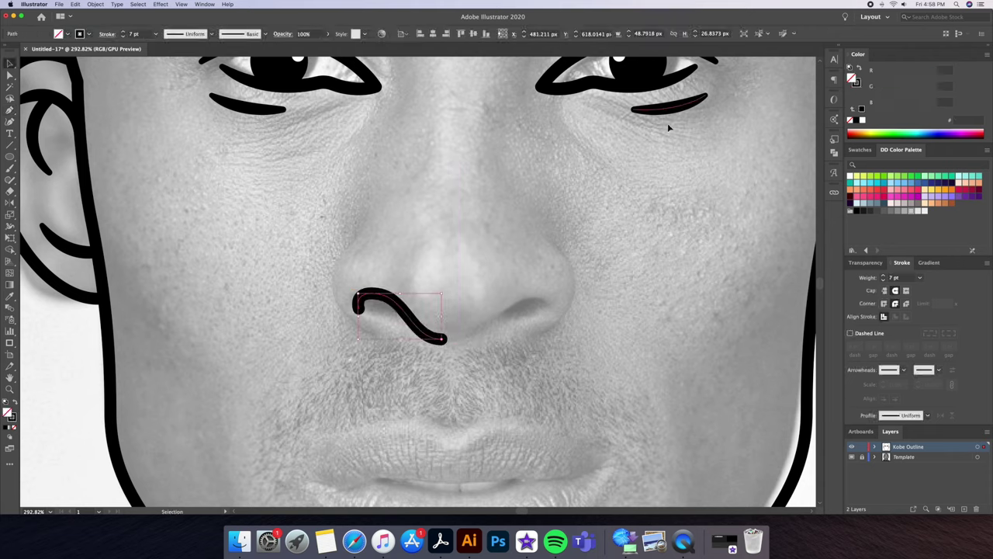
click(668, 126)
click(411, 320)
alt+click(443, 339)
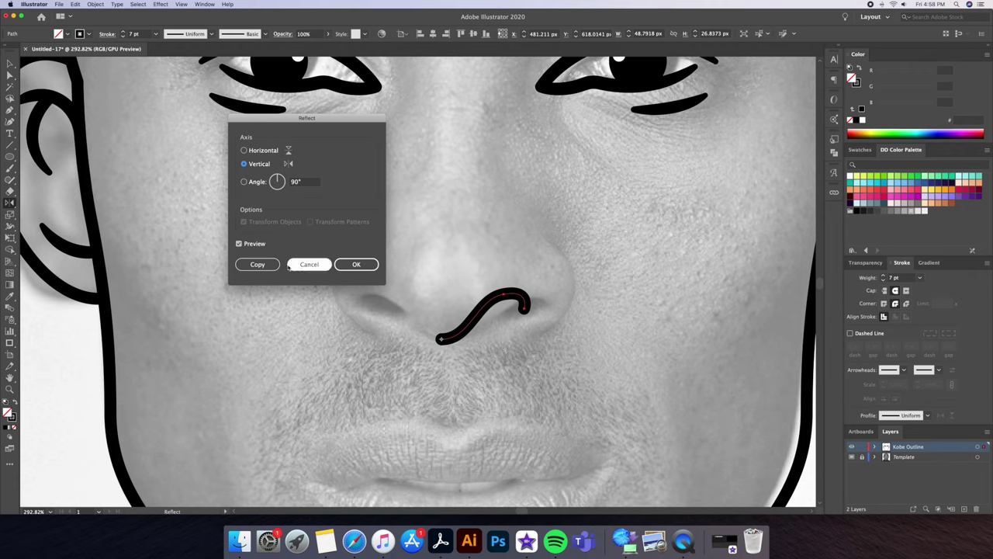
click(259, 262)
key(a)
drag(436, 337, 522, 344)
key(v)
click(579, 314)
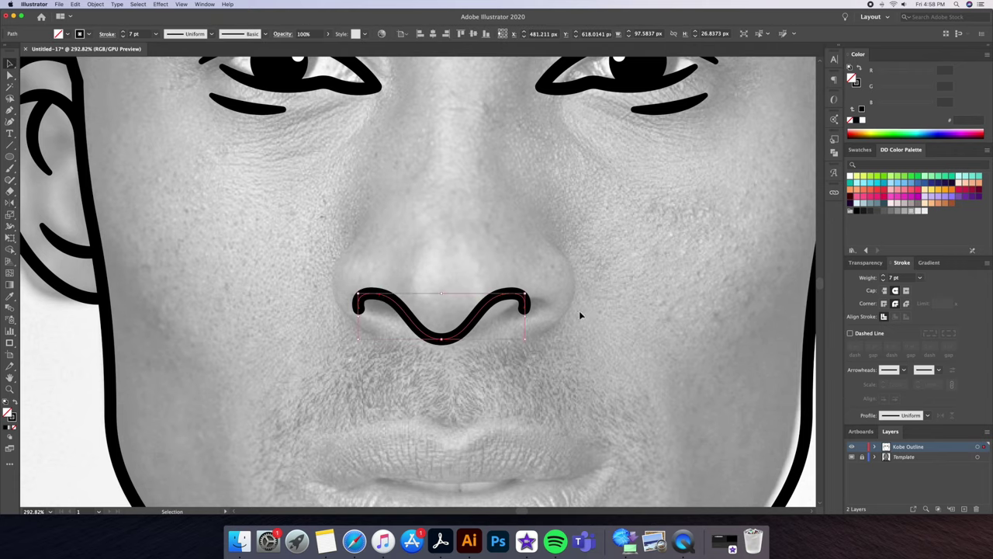
Step: Centre the nose wave under the nose and widen it to match the nostrils
key(super+0)
key(super+shift+w)
drag(493, 308, 503, 307)
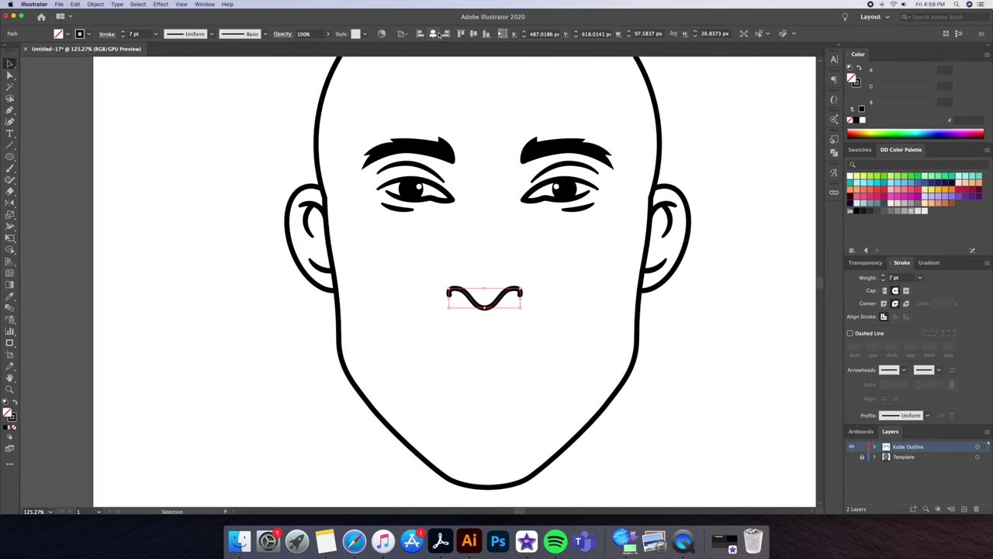
key(super+shift+w)
scroll(485, 284, up, 5)
drag(561, 314, 572, 318)
Step: Zoom in and draw a curved line up the side of the left nostril
click(596, 342)
key(z)
click(450, 315)
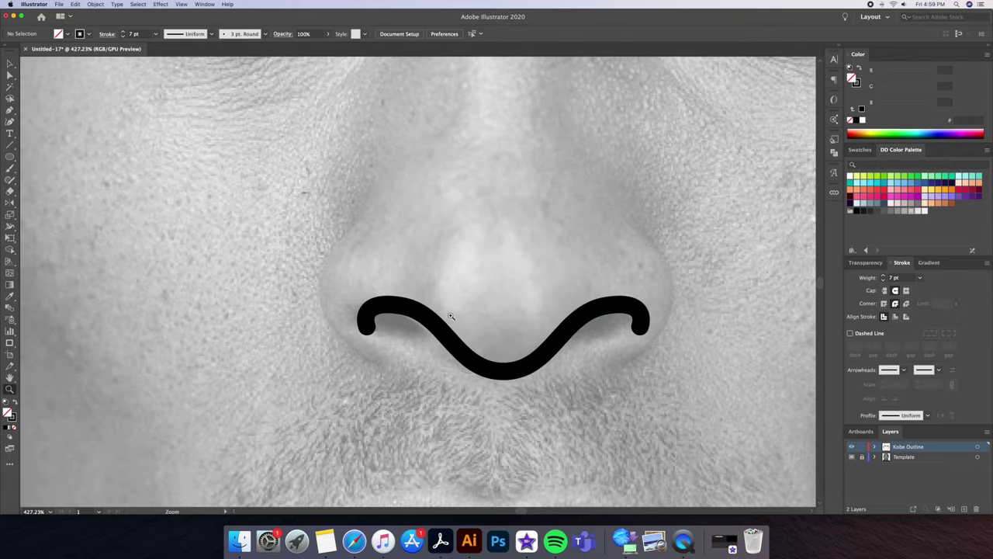
click(377, 365)
drag(319, 291, 319, 246)
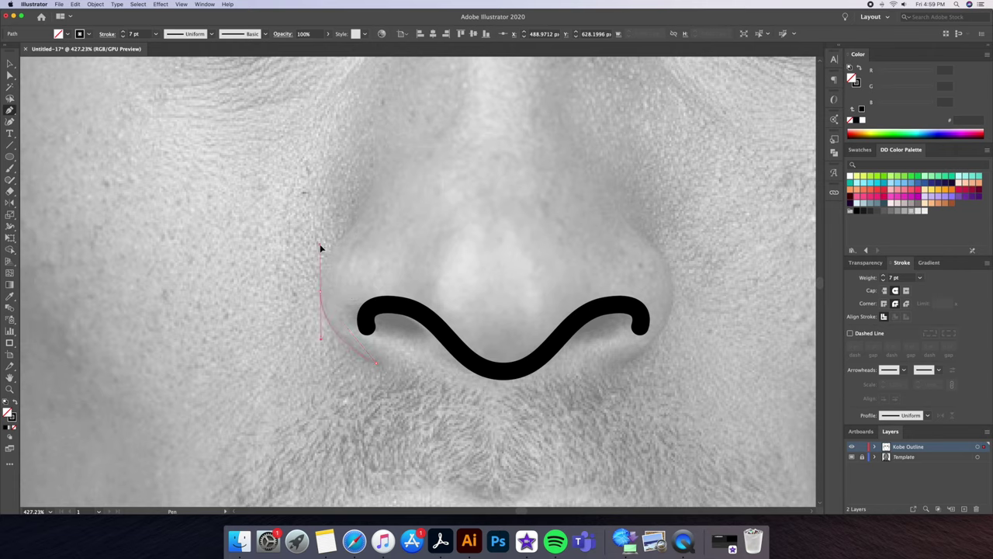
click(421, 160)
ctrl+click(434, 222)
key(z)
mouse_move(435, 222)
mouse_down()
mouse_move(396, 243)
mouse_move(349, 243)
mouse_move(466, 256)
mouse_up()
Step: Thicken the nose wave's middle and taper both ends of the nostril curve with the Width Tool
ctrl+click(491, 328)
key(shift+w)
drag(467, 348, 466, 349)
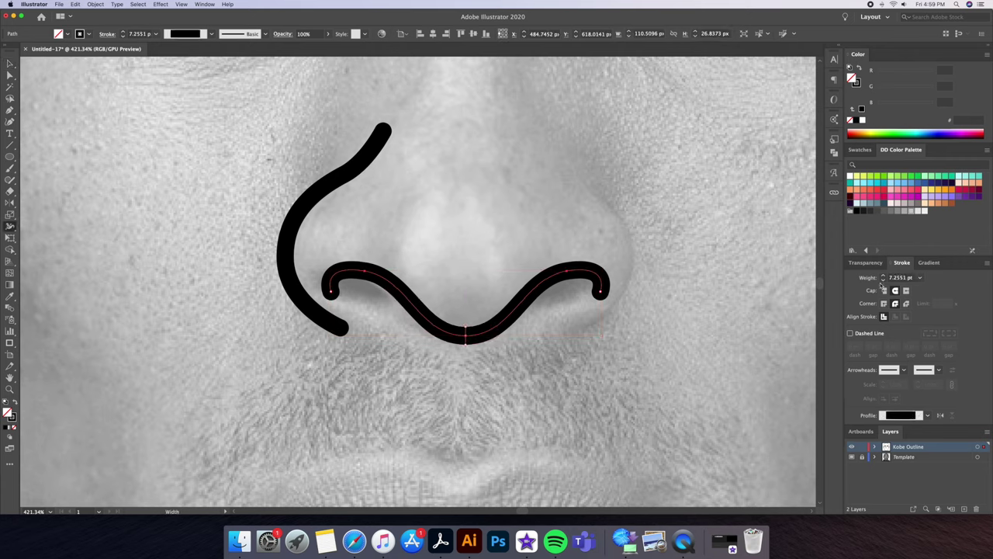
drag(309, 217, 303, 222)
drag(390, 137, 384, 130)
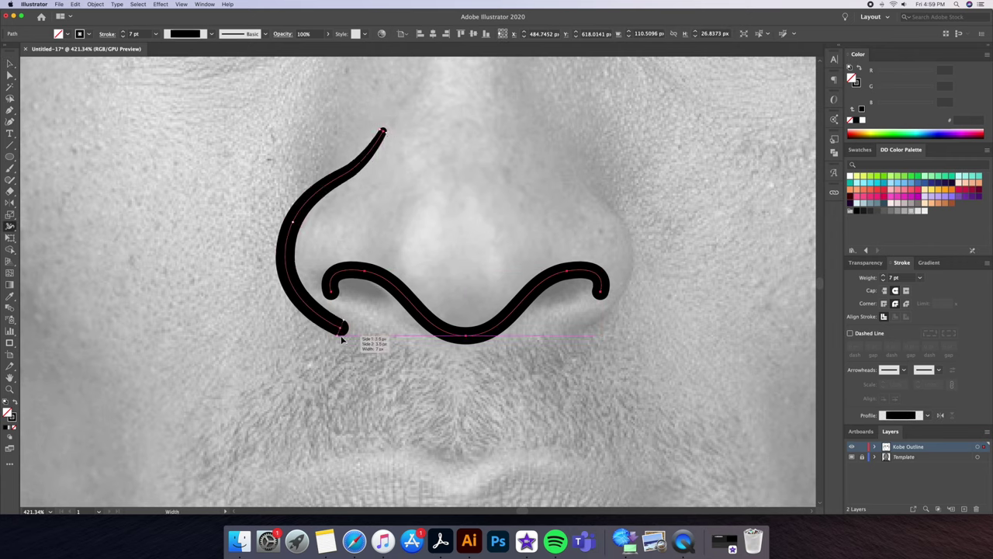
drag(344, 336, 340, 330)
key(v)
Step: Reflect a copy of the nostril curve across the nose centre for the right nostril
click(370, 210)
click(295, 256)
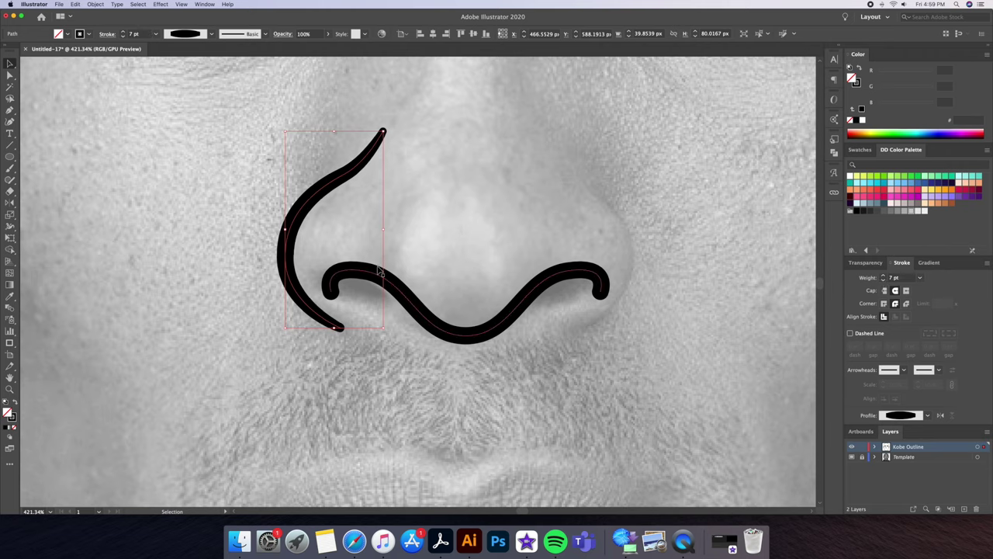
key(o)
alt+click(467, 303)
click(262, 264)
key(ctrl+minus)
key(v)
key(ctrl+shift+a)
scroll(476, 283, up, 3)
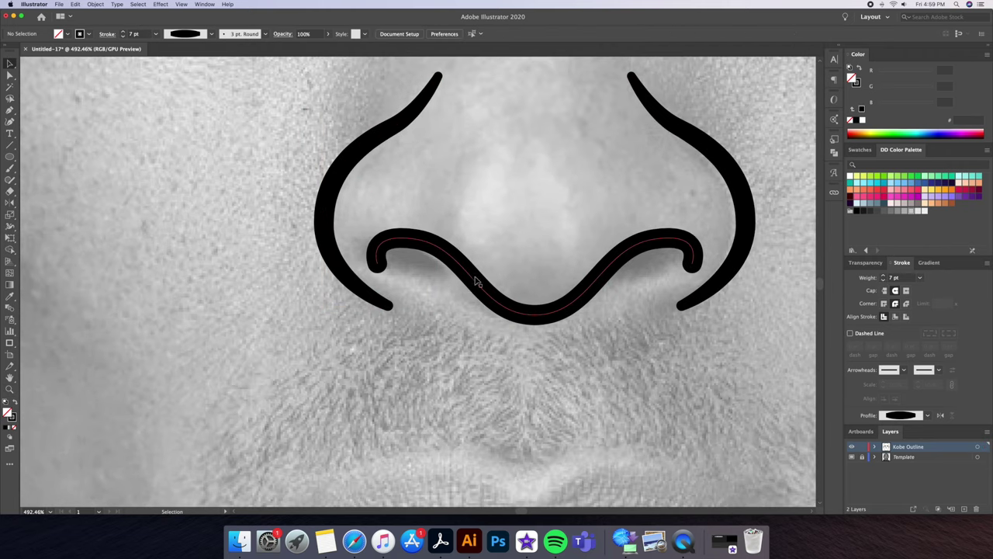
Step: Taper the left and right ends of the wavy nose line
click(476, 283)
key(shift+w)
drag(378, 259, 392, 261)
drag(689, 259, 690, 257)
key(v)
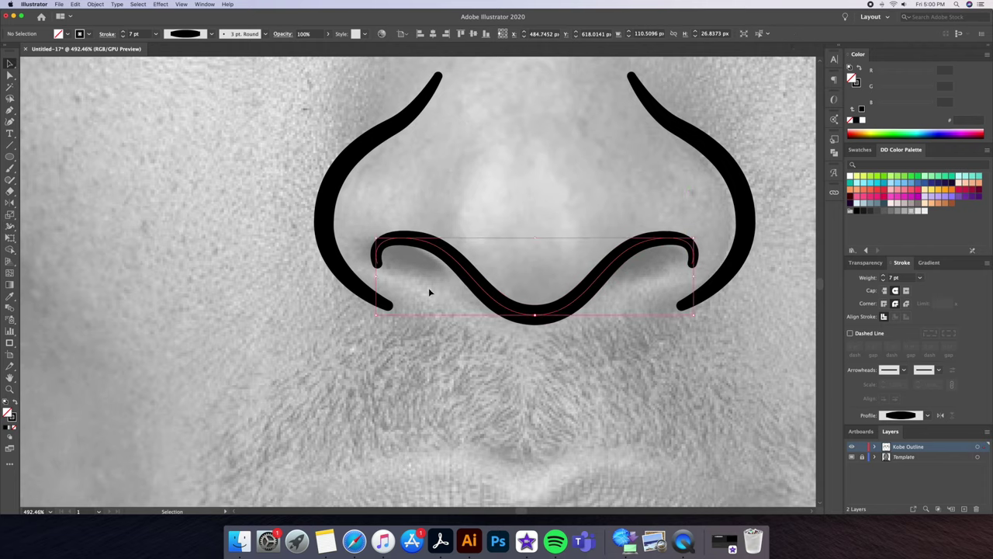
Step: Zoom out to fit the whole artboard in view
key(ctrl+shift+a)
key(z)
alt+click(468, 308)
alt+click(502, 297)
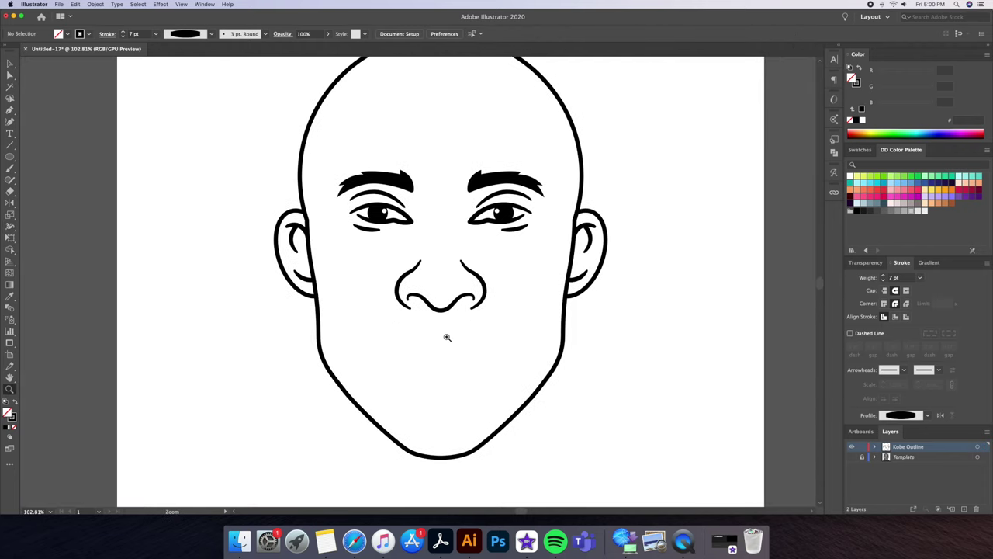
key(ctrl+0)
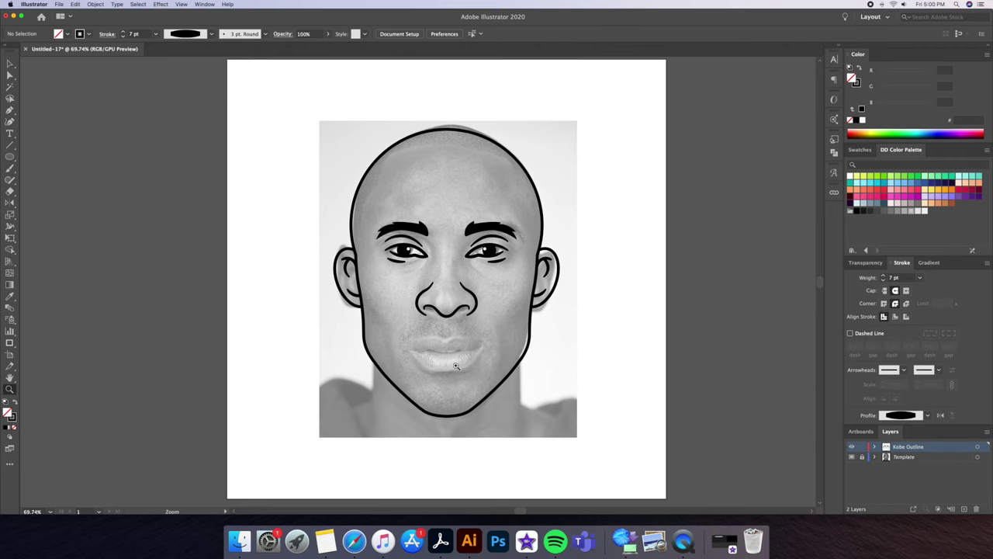
Step: Draw the left half of the wavy mouth line and reflect a copy to complete it
click(457, 366)
click(458, 349)
click(463, 310)
key(p)
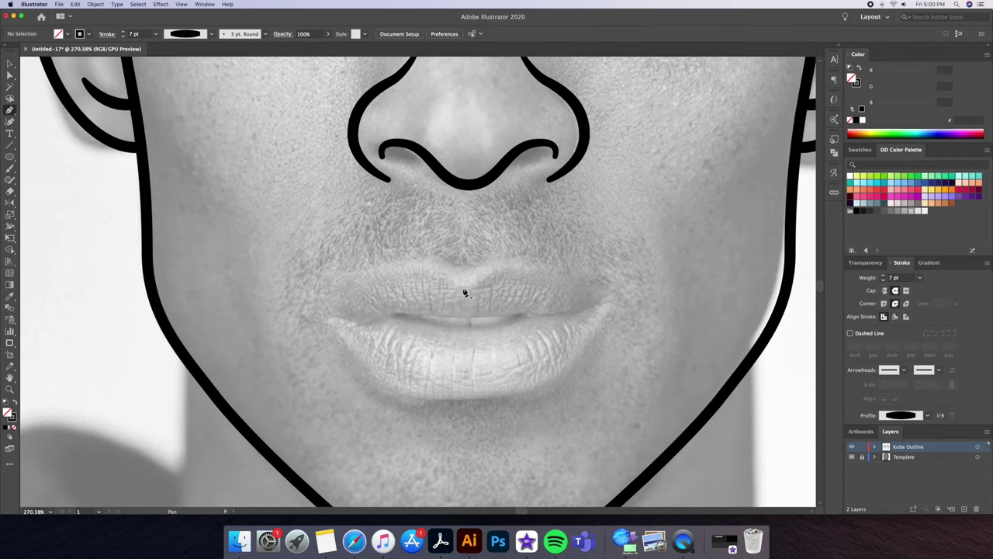
click(346, 319)
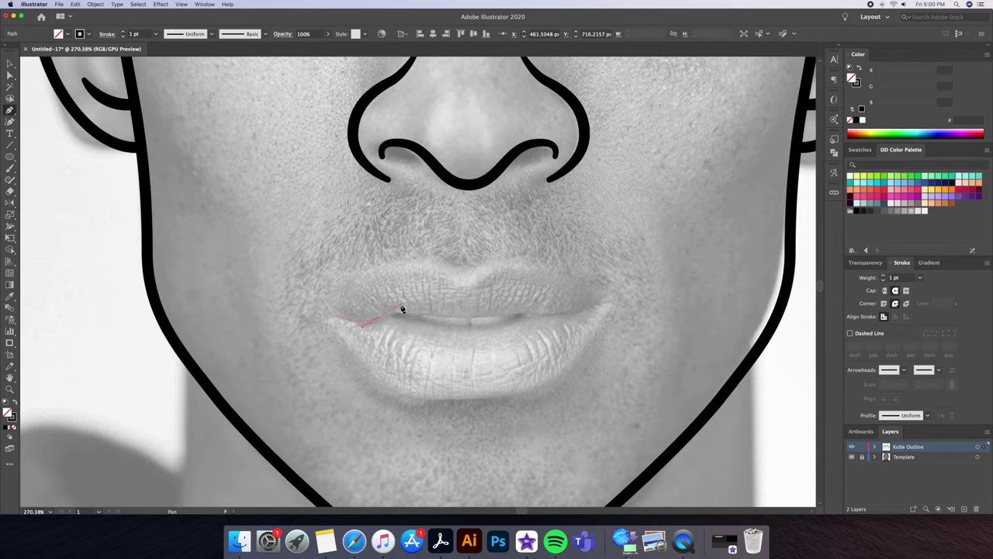
drag(398, 311, 466, 320)
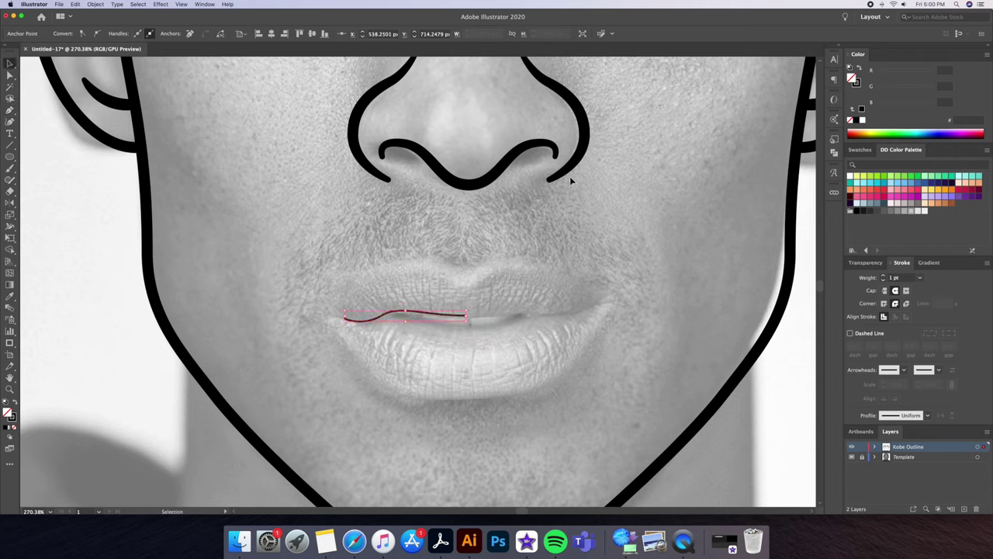
key(o)
alt+click(467, 317)
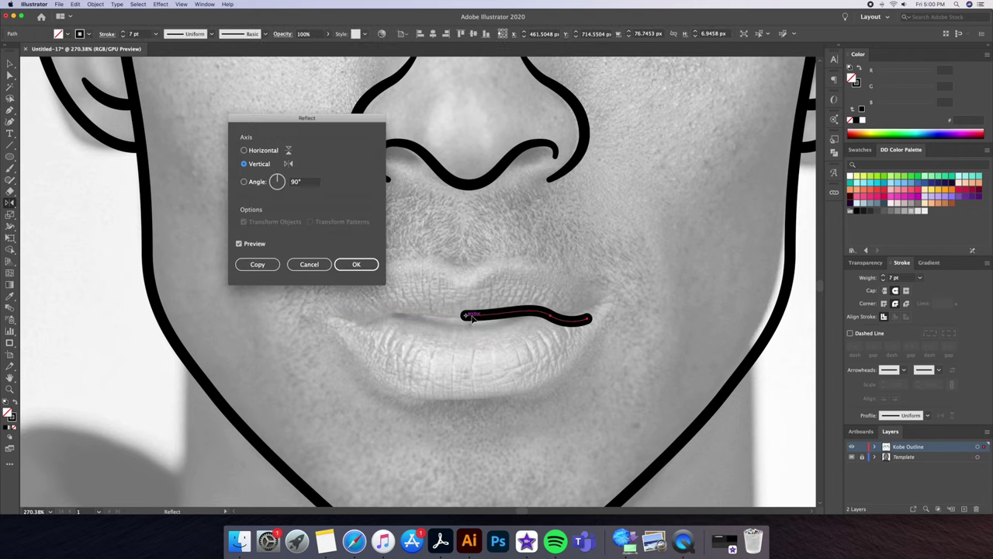
key(alt+Return)
key(v)
right_click(470, 312)
click(485, 377)
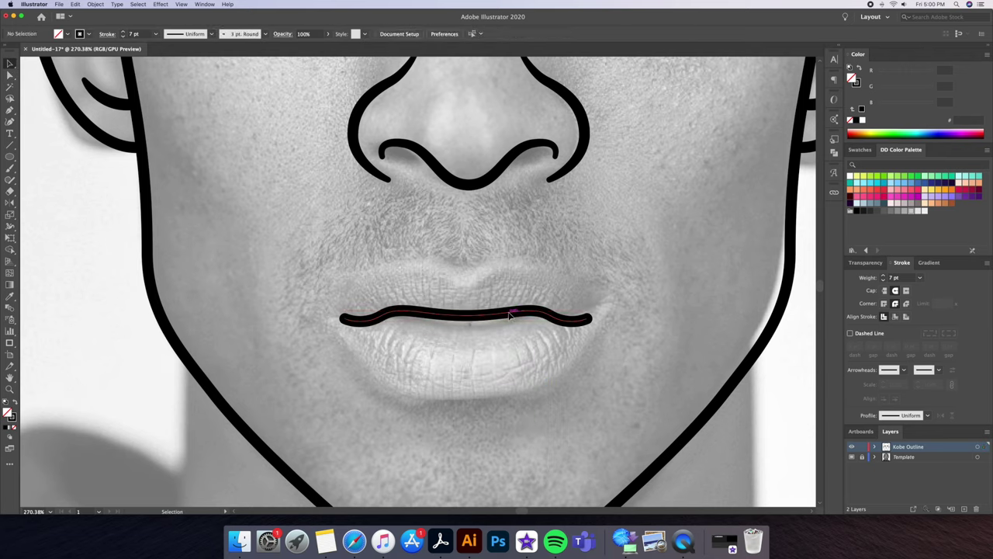
Step: Draw the left half of the upper lip from the centre dip over its peak to the corner
key(z)
key(super+0)
drag(476, 364, 506, 330)
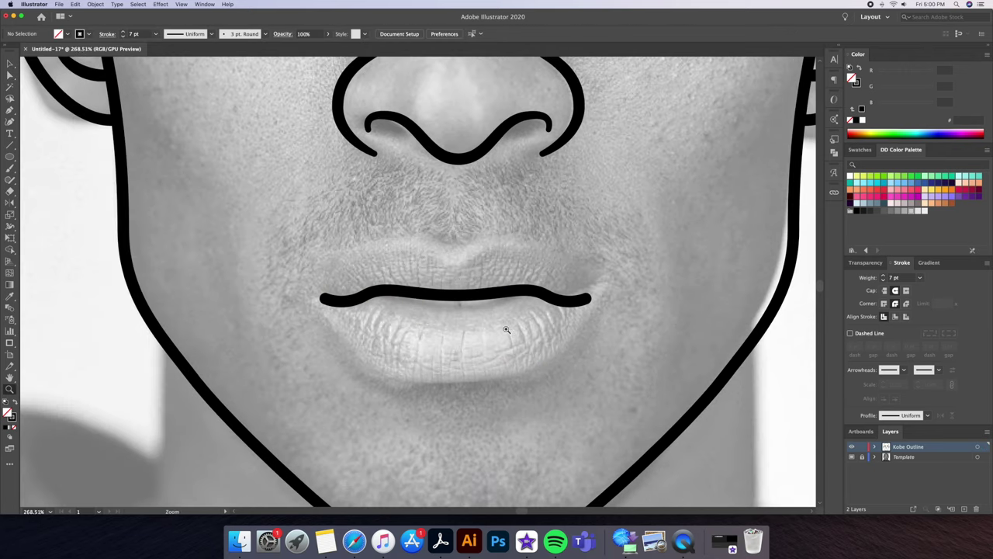
click(457, 264)
click(401, 233)
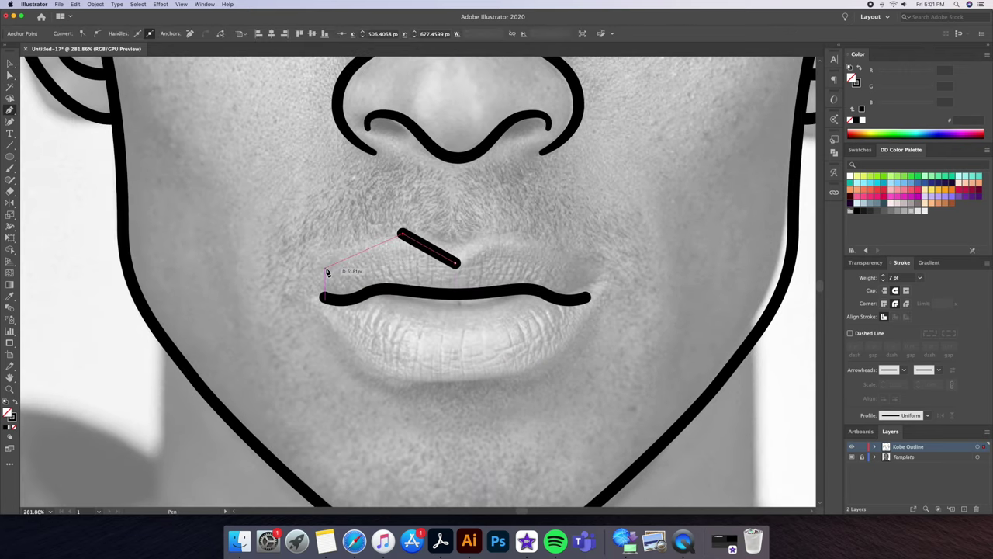
click(325, 267)
key(v)
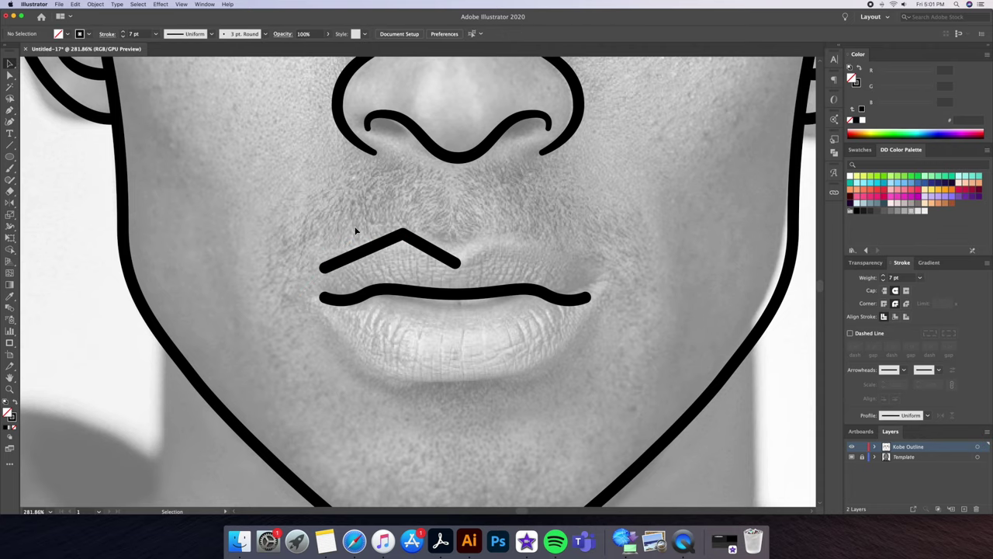
Step: Reflect a copy of the upper lip half across the centre to form the full peaked lip
click(378, 249)
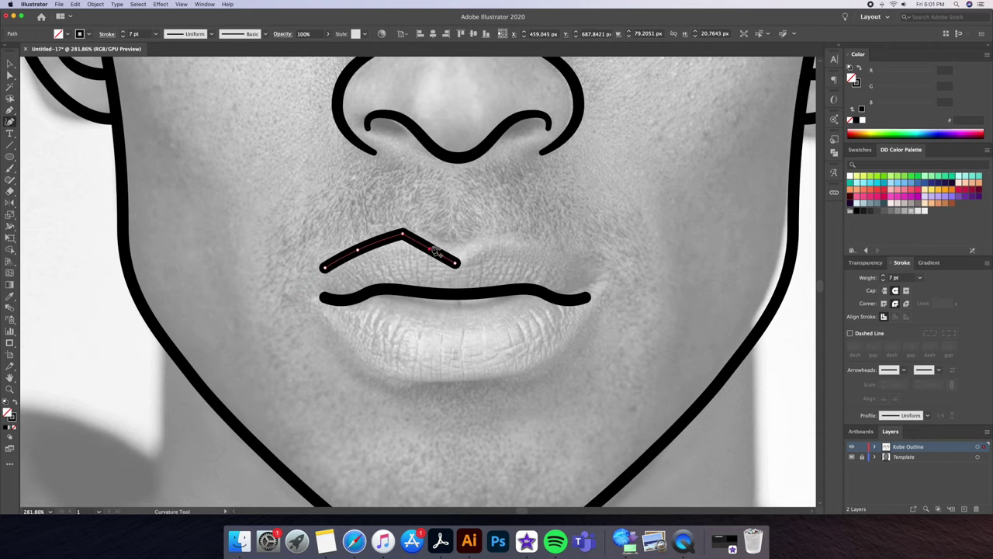
key(z)
drag(436, 250, 397, 209)
key(super+shift+a)
click(397, 210)
key(o)
drag(404, 247, 436, 257)
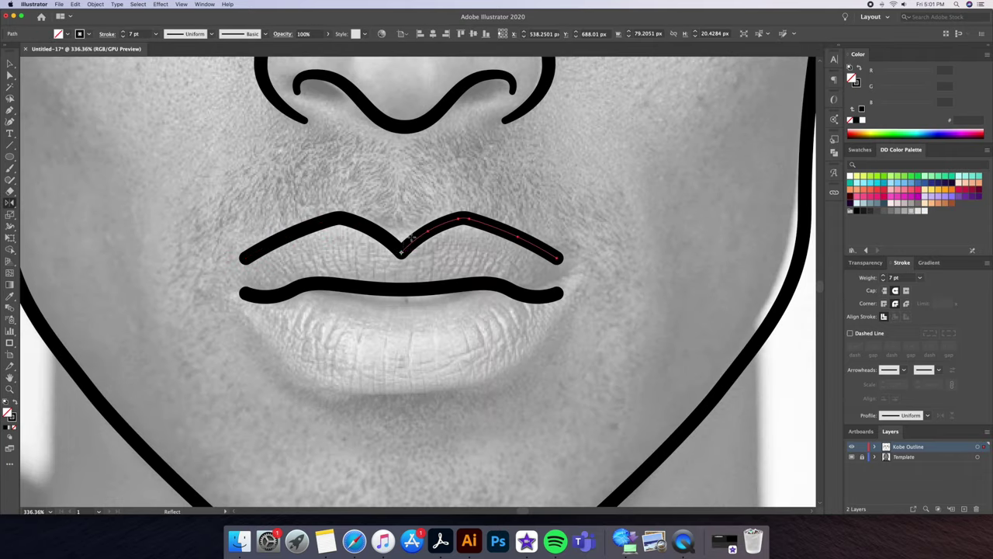
key(a)
right_click(422, 296)
click(428, 169)
Step: Draw the curved lower lip, mirror it, and zoom out to the whole face
drag(462, 320, 469, 301)
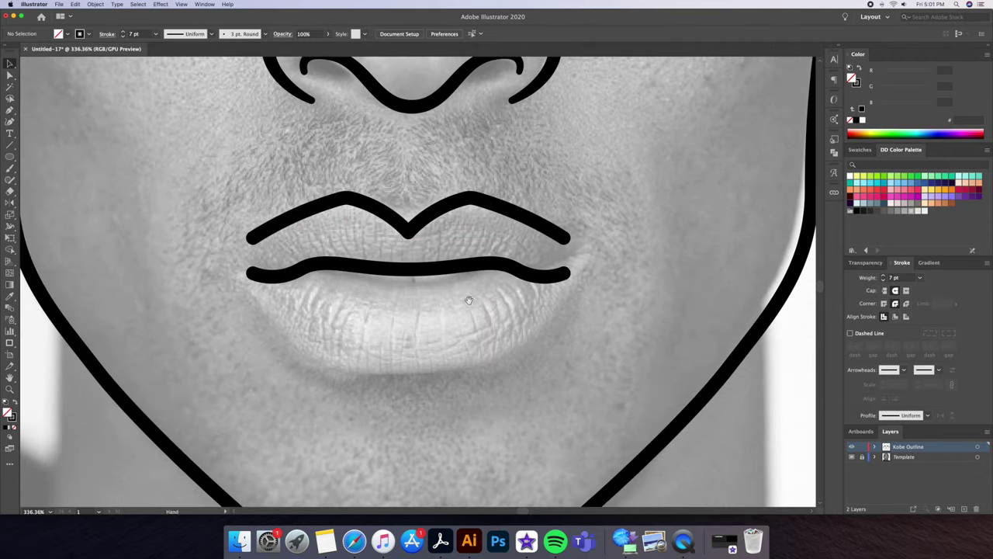
click(267, 310)
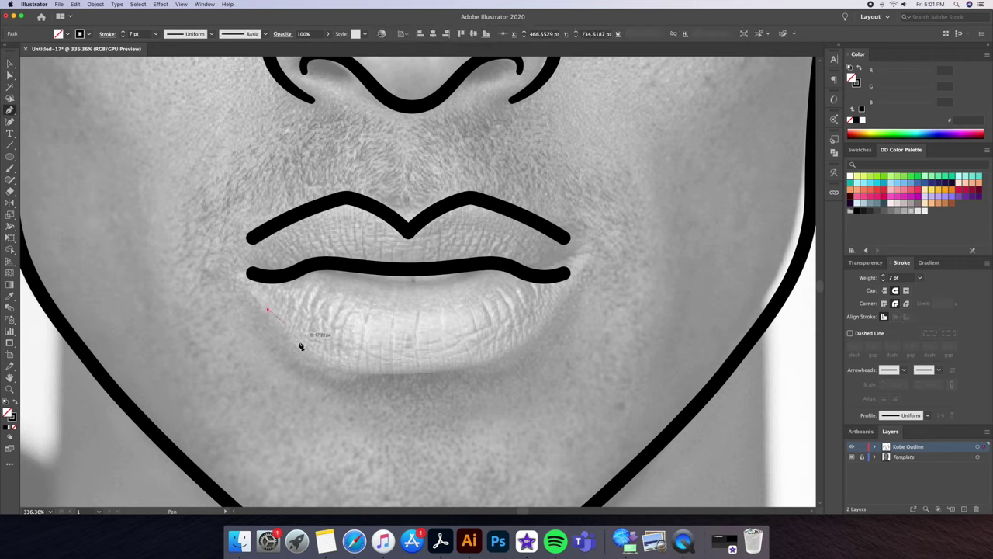
drag(520, 380, 432, 381)
key(o)
alt+click(411, 373)
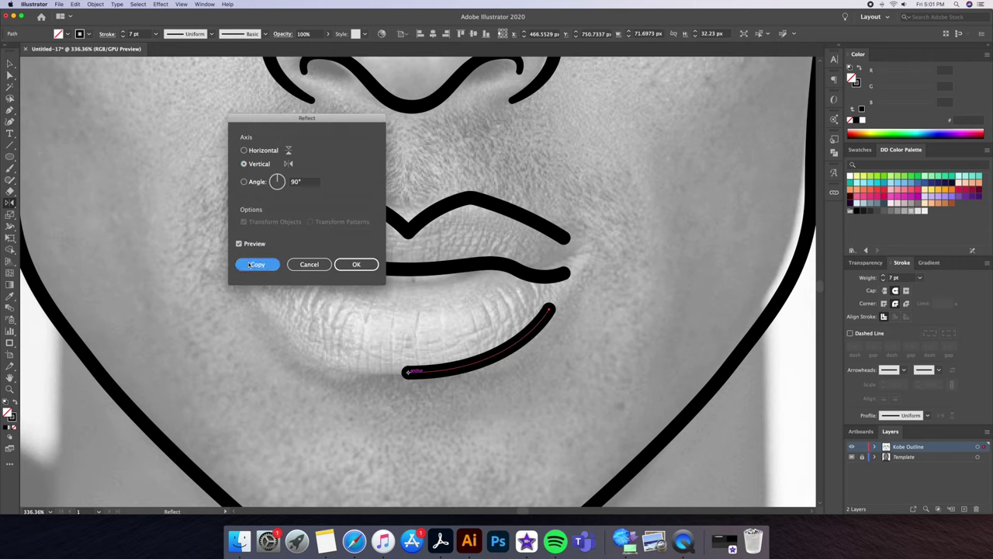
click(257, 262)
key(a)
right_click(412, 372)
click(483, 388)
key(super+0)
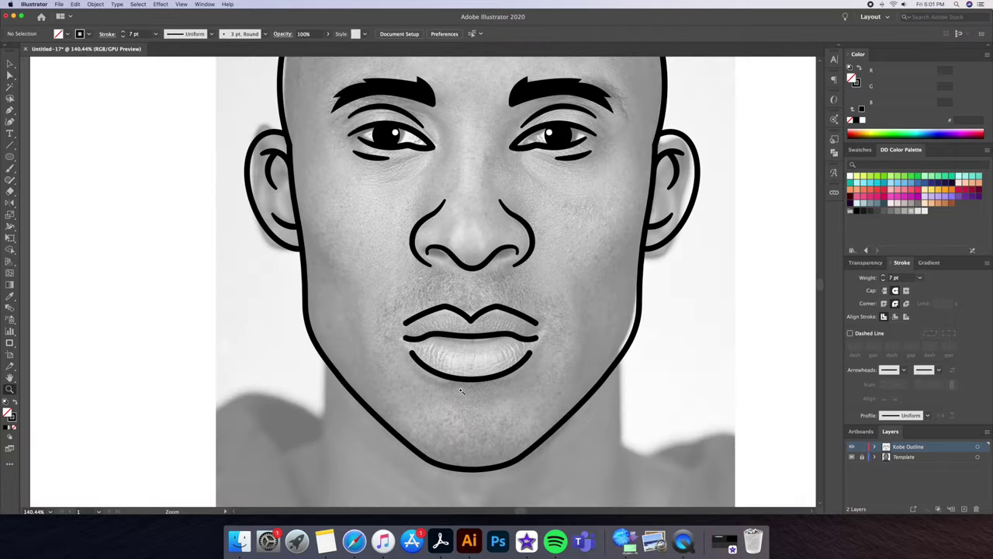
Step: Toggle the reference photo and line art visibility to compare the drawing, then zoom to the lips
key(shift+super+w)
key(super+0)
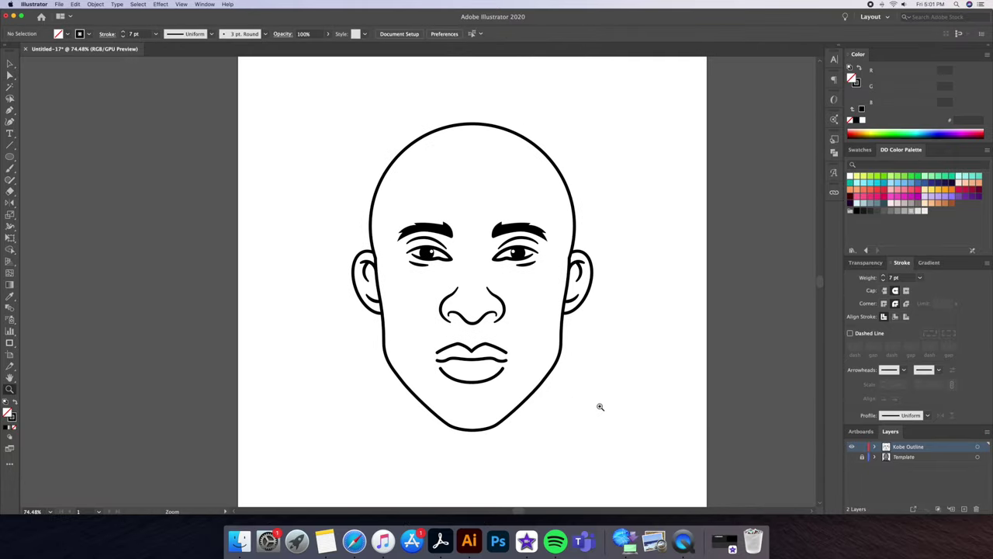
click(852, 457)
click(852, 457)
click(852, 457)
click(852, 447)
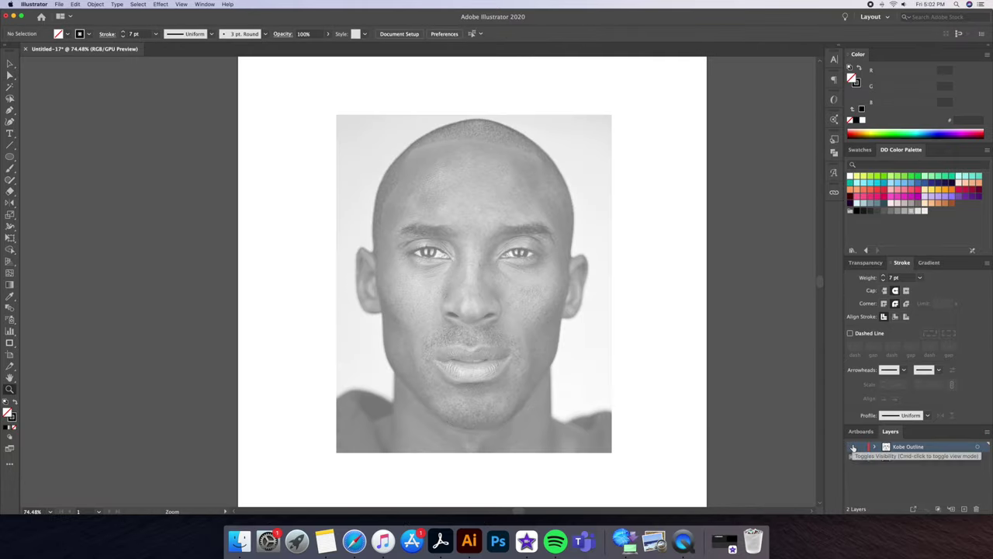
click(852, 447)
click(851, 447)
click(852, 447)
drag(475, 366, 543, 366)
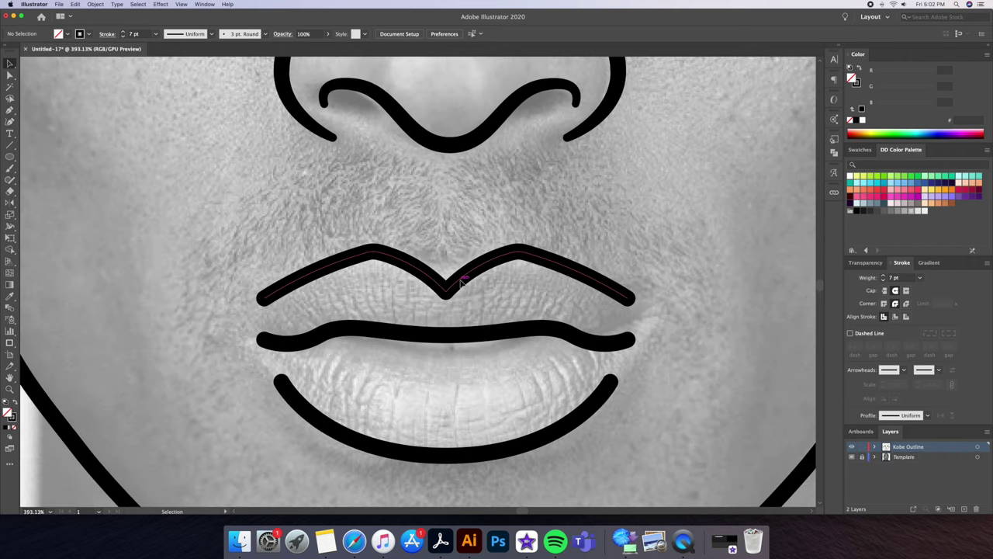
Step: Taper both ends of the upper lip, lower lip and mouth line with the Width tool
key(shift+w)
drag(481, 304, 487, 309)
drag(630, 302, 627, 300)
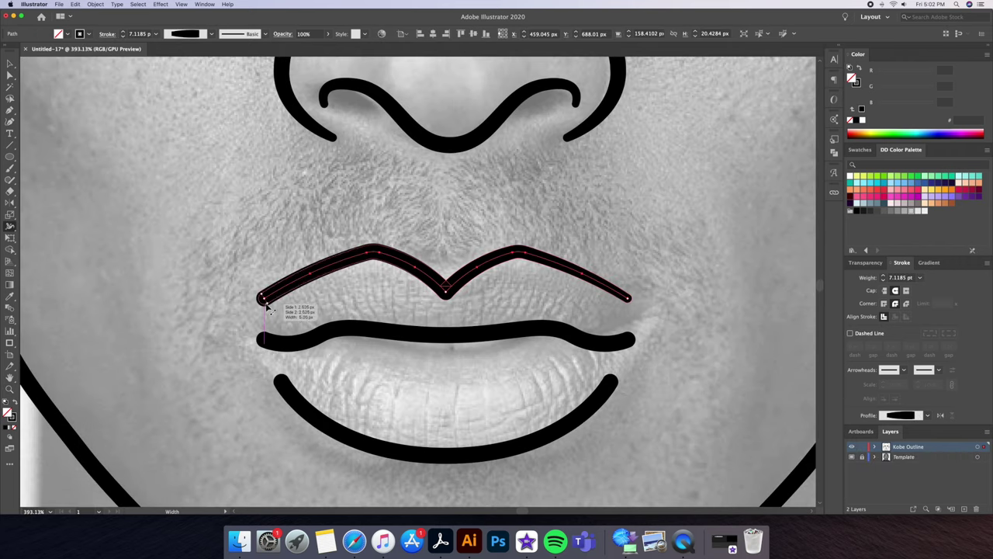
drag(266, 307, 263, 299)
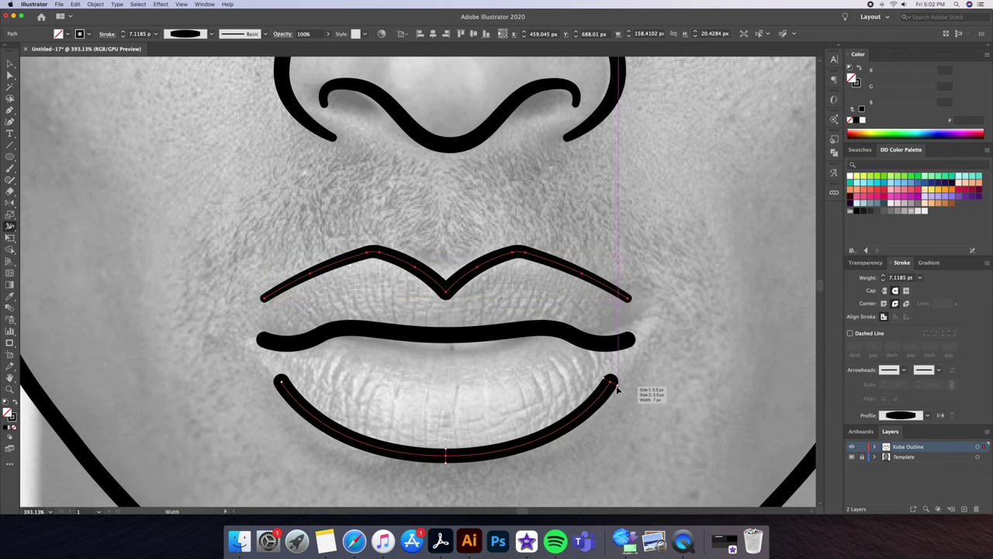
drag(617, 390, 613, 384)
drag(288, 388, 284, 383)
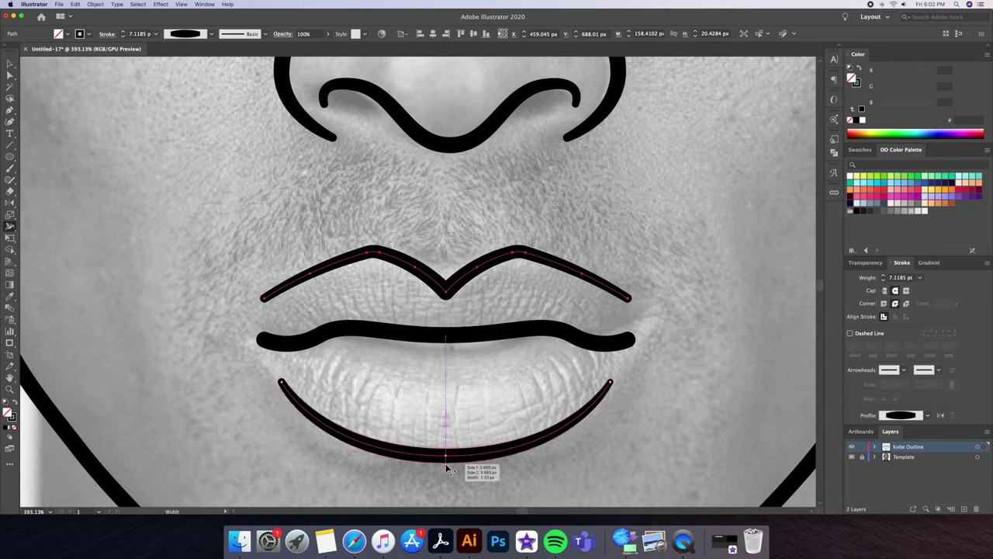
click(457, 336)
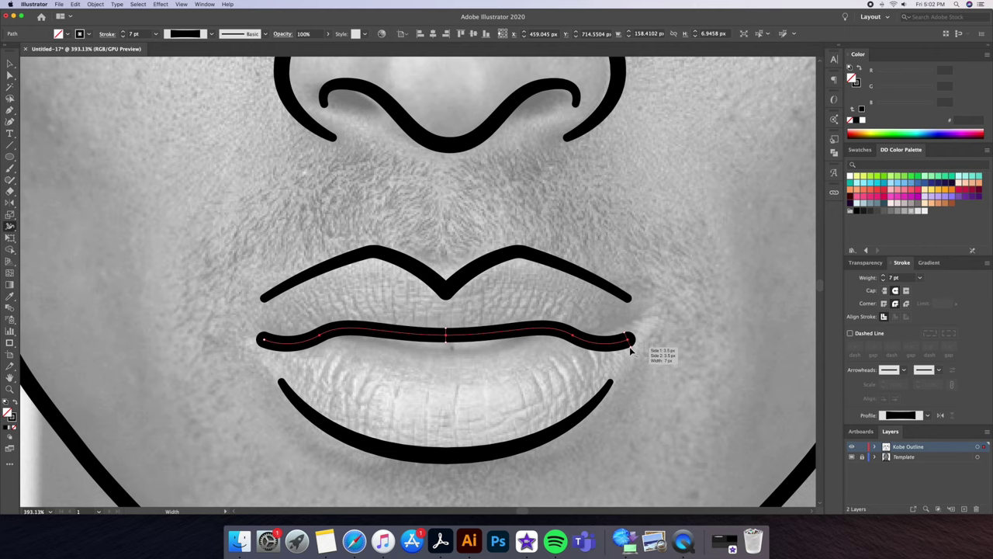
drag(630, 352, 627, 343)
drag(256, 345, 263, 340)
Step: Draw a curve beneath the mouth line and mirror it into a full arc
key(v)
click(390, 376)
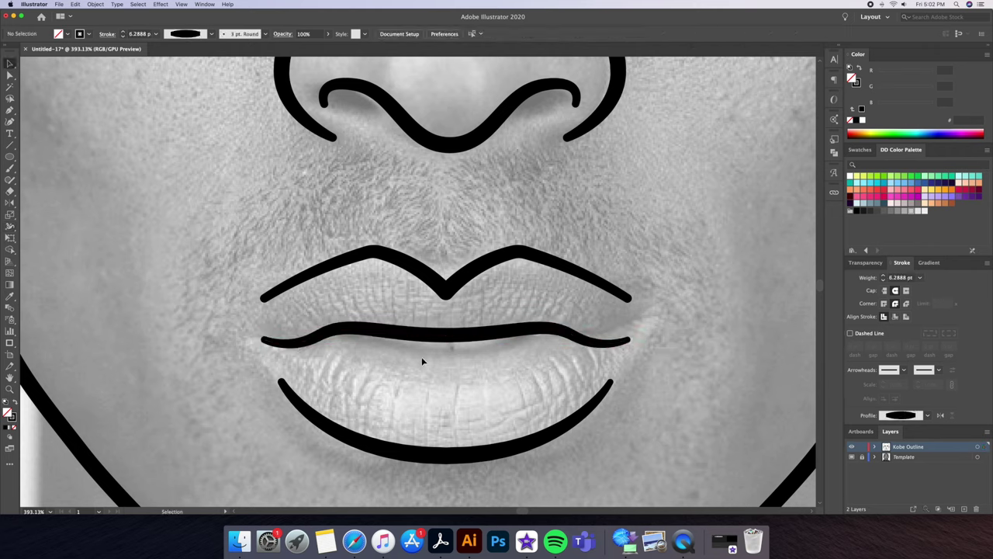
click(359, 330)
mouse_move(490, 358)
mouse_down()
mouse_move(514, 358)
mouse_move(492, 359)
mouse_up()
key(z)
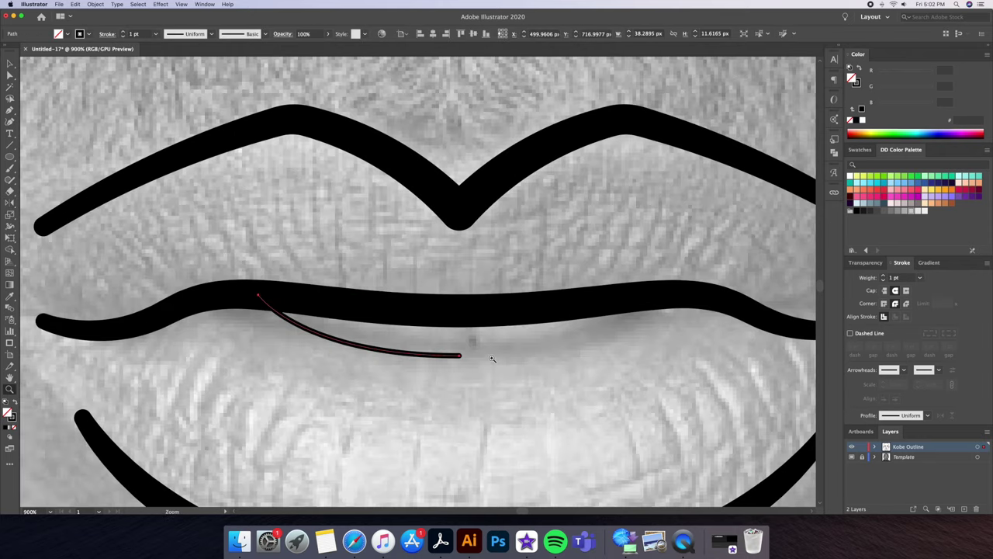
alt+click(459, 355)
key(a)
right_click(461, 356)
click(490, 411)
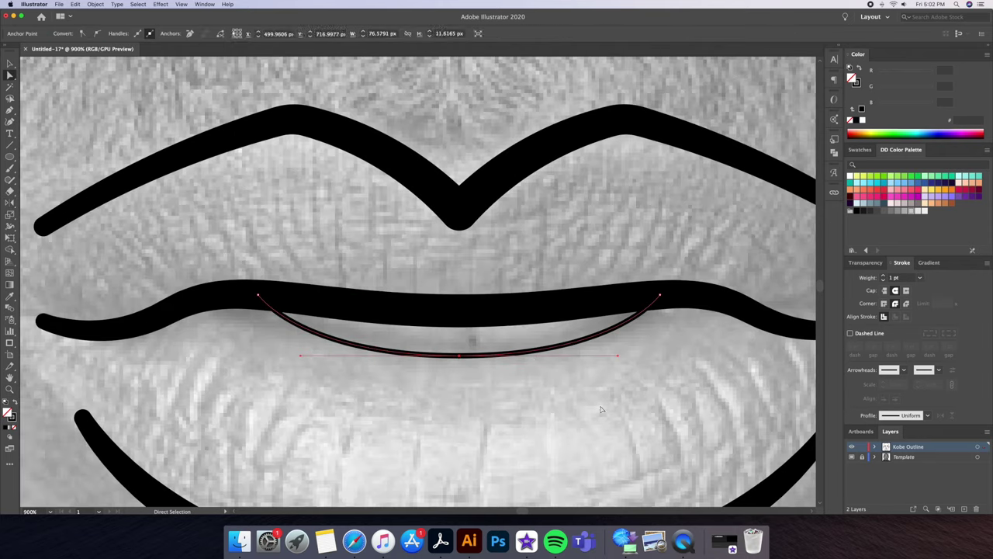
Step: Reshape the inner mouth curve, close it at its start point, and fit the artboard in view
key(p)
drag(659, 294, 661, 267)
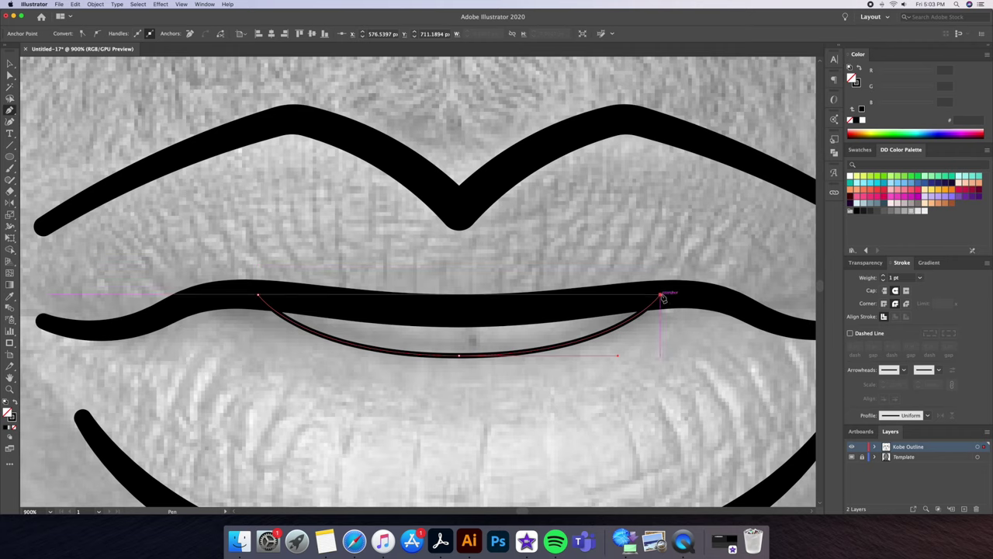
drag(459, 310, 396, 308)
click(257, 295)
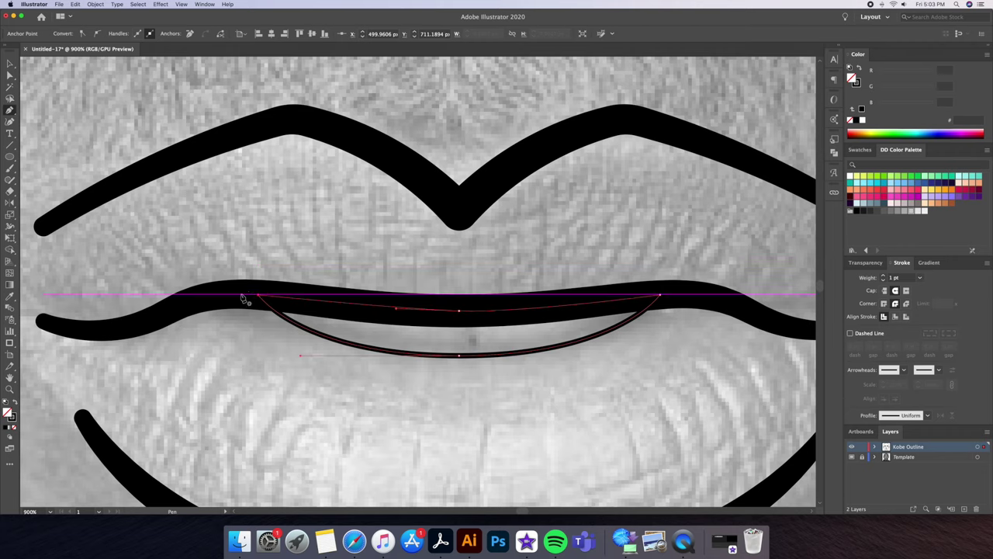
key(super+shift+a)
scroll(628, 251, down, 5)
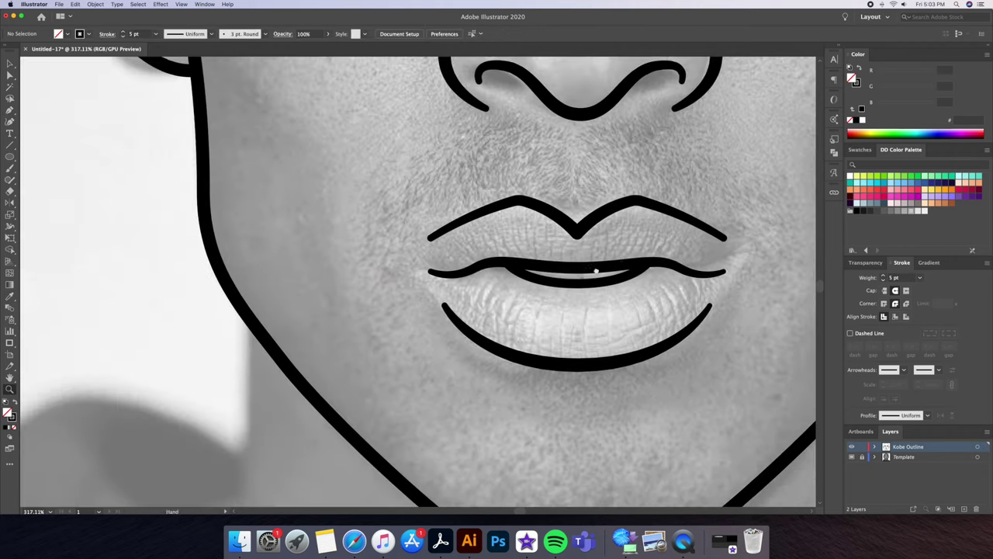
scroll(634, 307, right, 3)
scroll(635, 307, up, 1)
key(super+0)
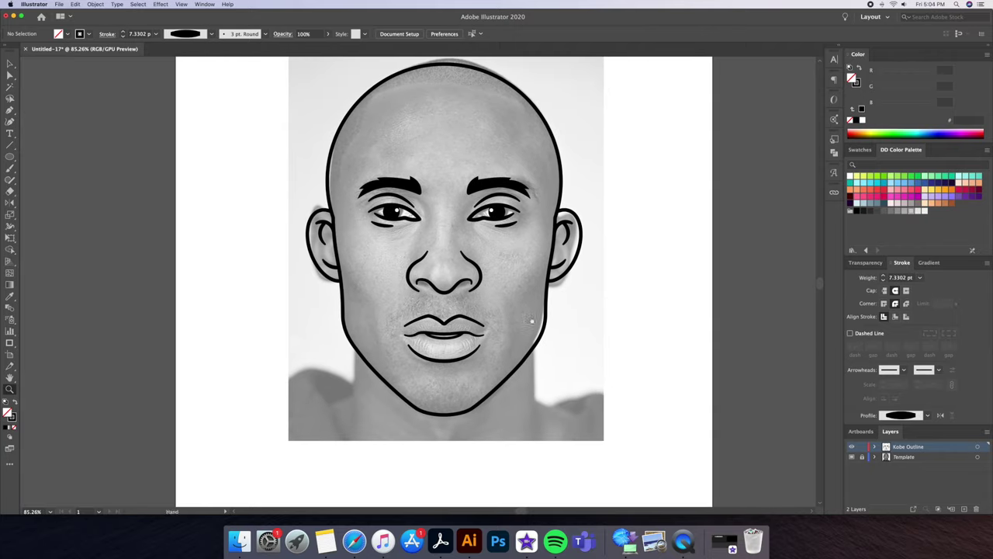
Step: Draw the left nostril as a closed shape with black fill and no stroke
scroll(423, 282, up, 10)
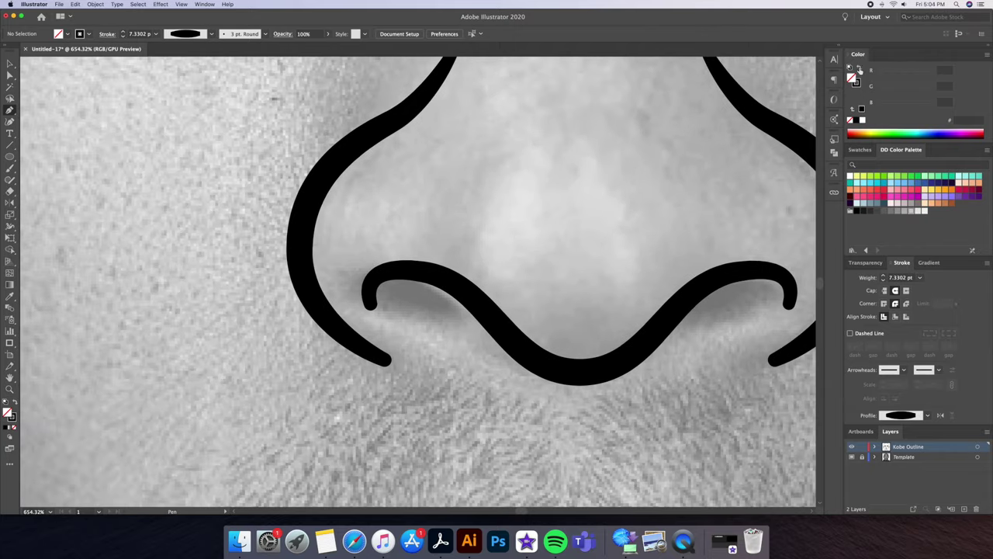
key(shift+x)
click(370, 288)
drag(473, 307, 508, 291)
click(370, 289)
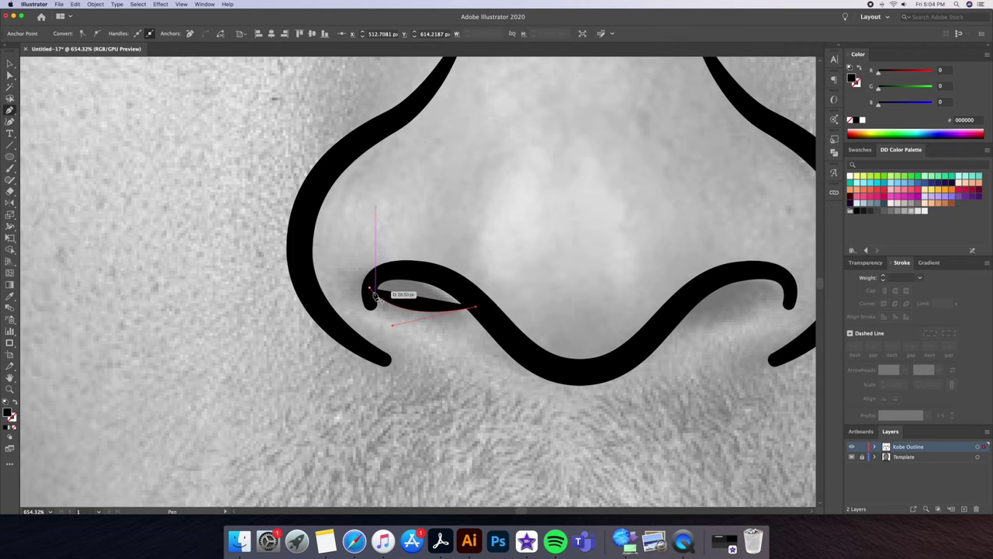
Step: Reflect a copy of the nostril to the other side, zoom out, and hide the reference photo
scroll(310, 295, right, 5)
key(o)
alt+click(431, 371)
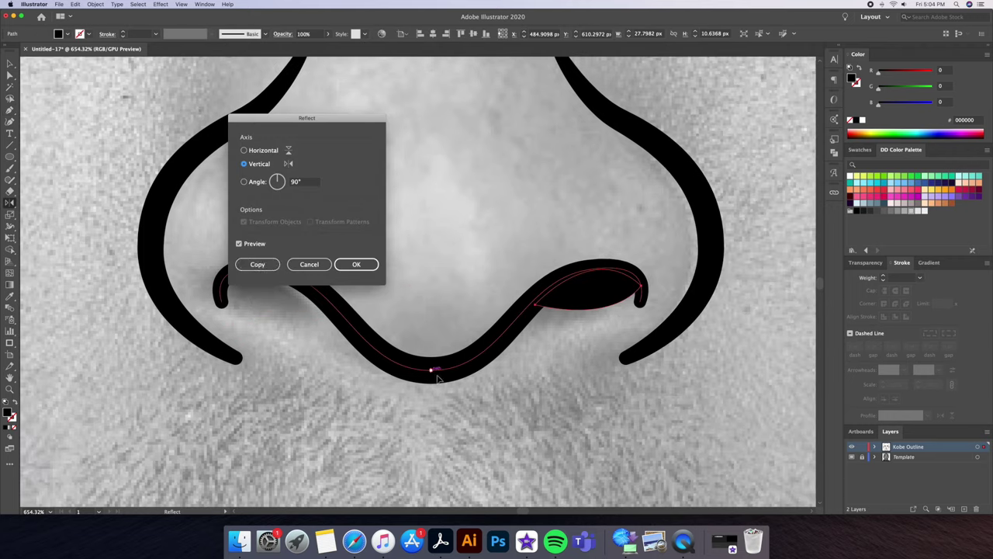
click(257, 265)
key(ctrl+0)
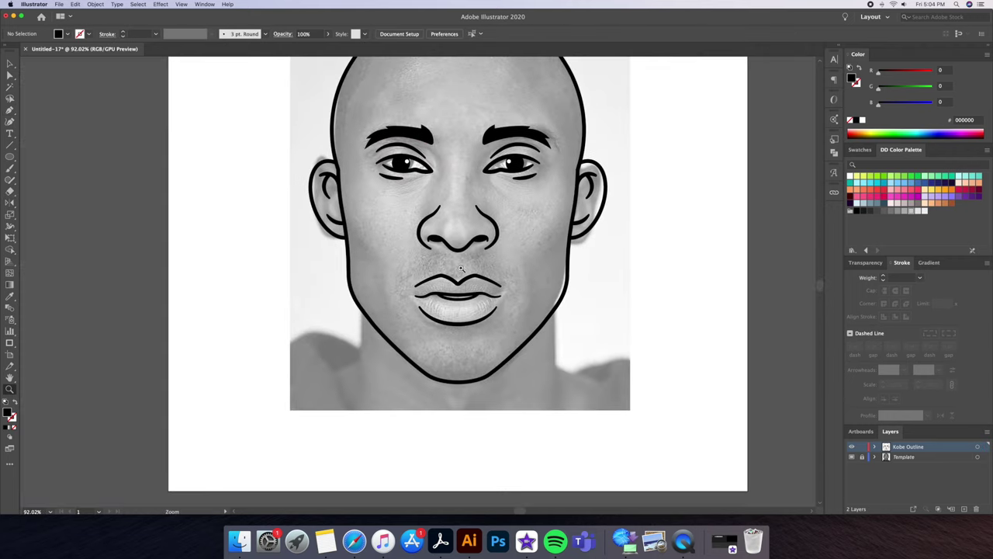
alt+click(461, 269)
key(ctrl+shift+w)
key(ctrl+minus)
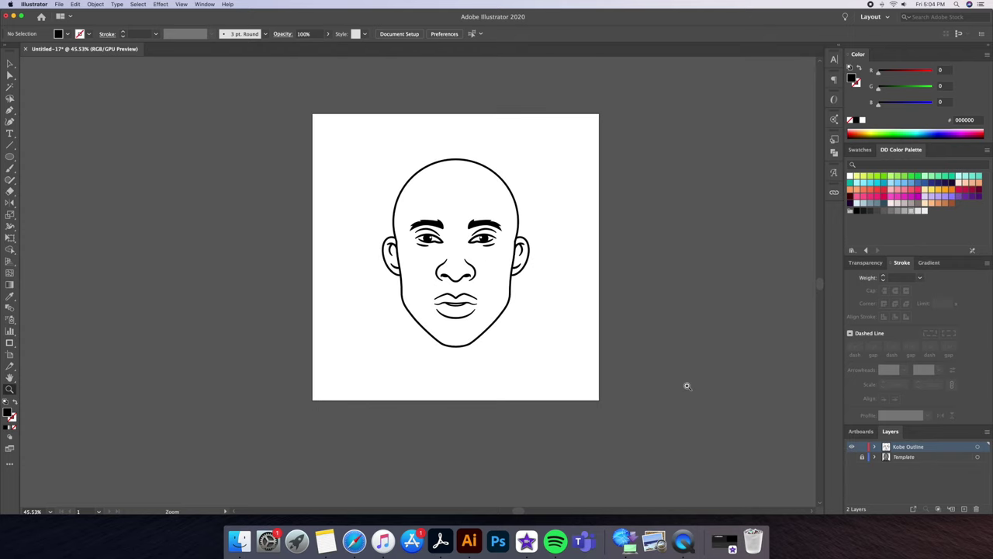
Step: Draw a vertical neck line from the left jaw and reflect a copy for the right side
click(851, 456)
drag(454, 313, 357, 362)
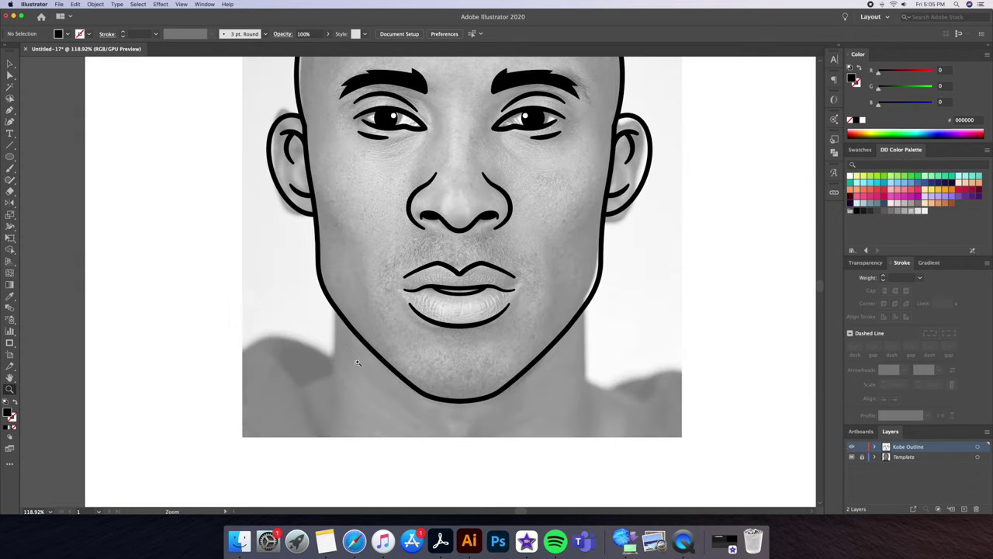
click(336, 314)
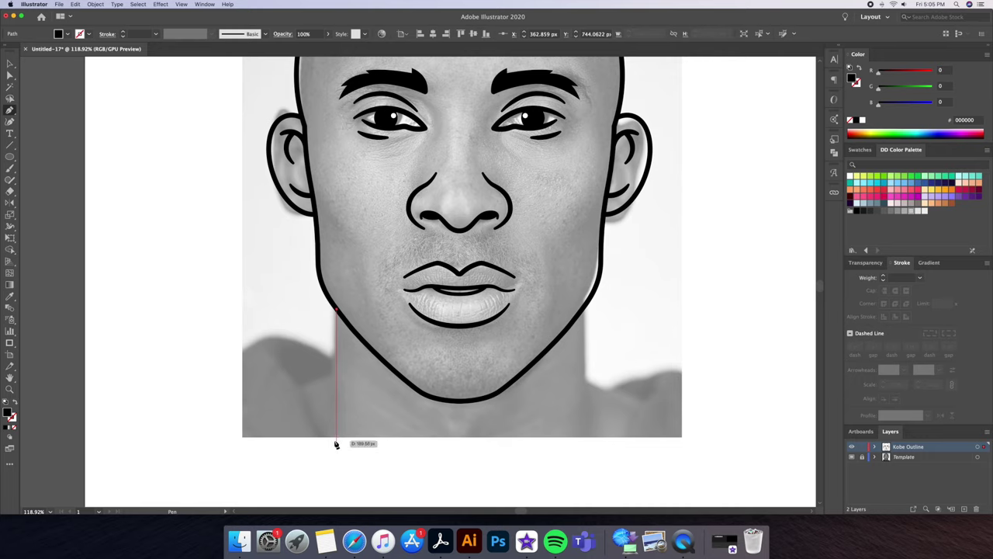
click(336, 439)
key(v)
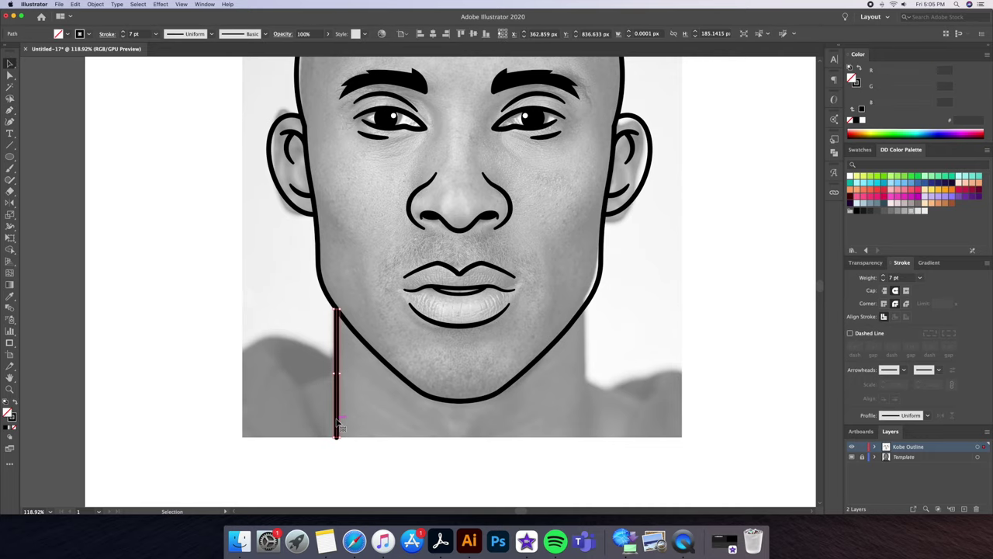
alt+click(456, 398)
click(294, 290)
key(super+shift+a)
key(super+shift+w)
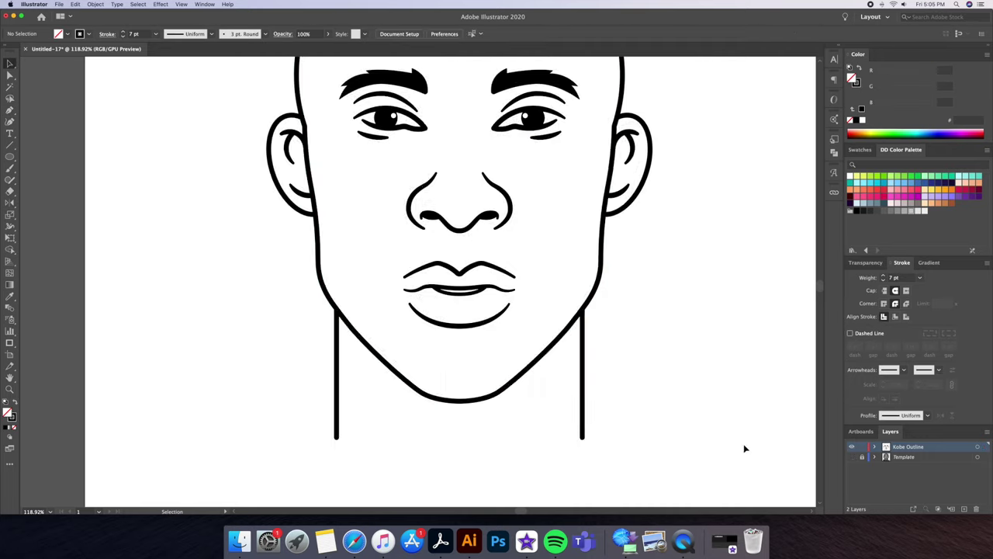
Step: Draw a collar ellipse around the base of the neck
key(z)
alt+click(592, 409)
drag(306, 408, 193, 280)
drag(458, 411, 587, 446)
key(super+shift+a)
key(z)
click(549, 423)
click(462, 438)
Step: Send the collar ellipse to the back behind the chin and fit the artboard in view
key(v)
click(284, 304)
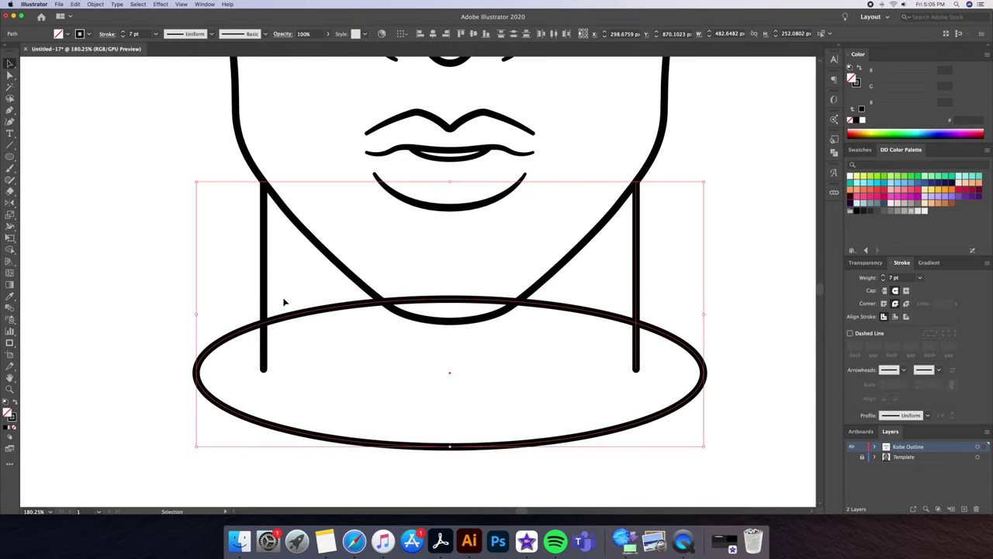
click(273, 297)
key(super+shift+bracketleft)
key(super+shift+a)
key(z)
key(super+0)
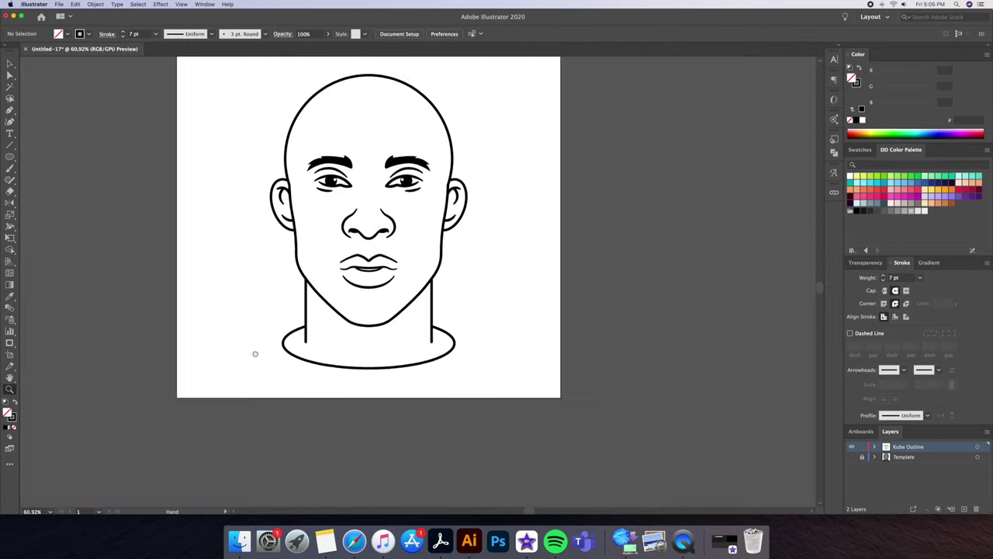
Step: Create a new layer named Shadow Outline and show the reference photo again
click(851, 456)
click(851, 456)
alt+click(598, 408)
click(851, 456)
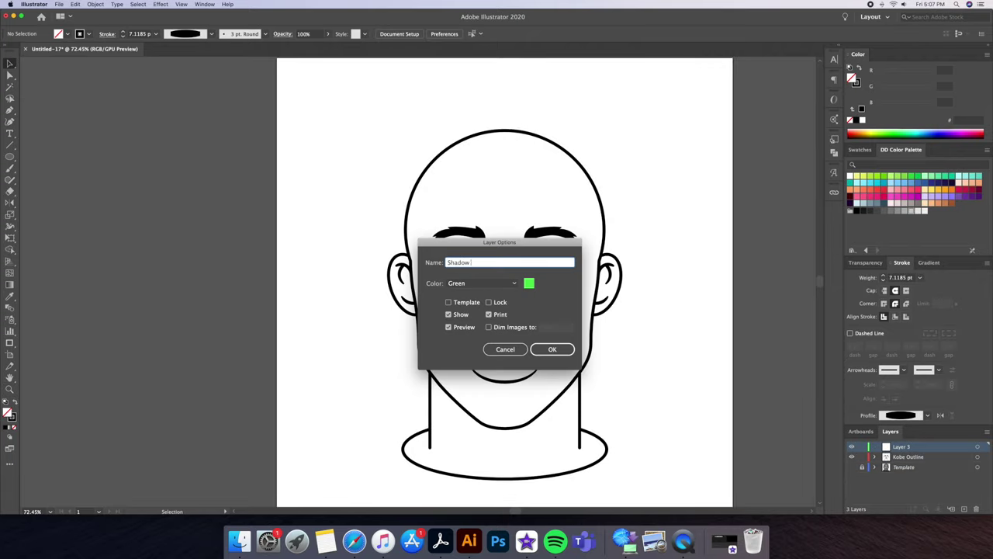
key(Return)
click(852, 466)
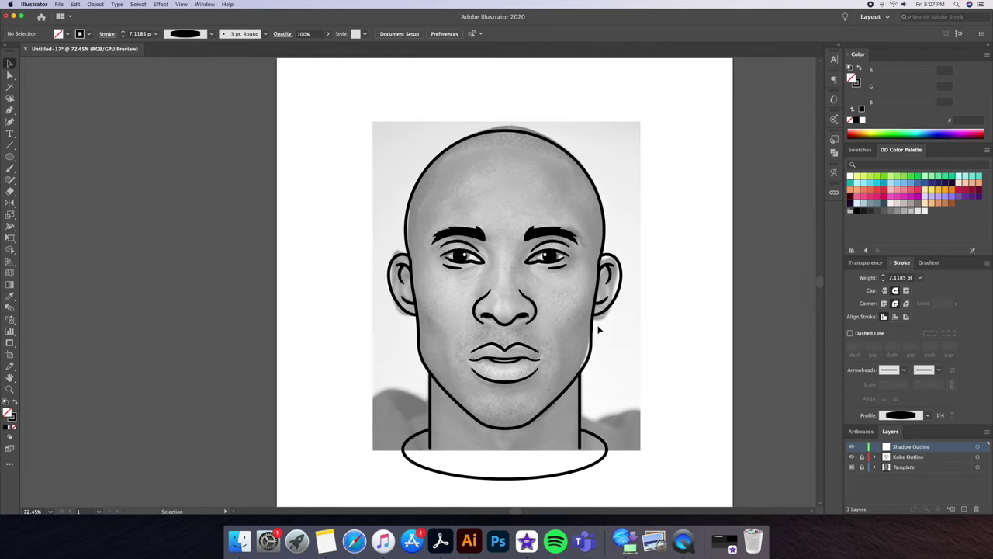
key(p)
scroll(518, 217, up, 2)
Step: Trace the shadow edge from the crown across the forehead and around the eye's lower lid
drag(501, 100, 543, 117)
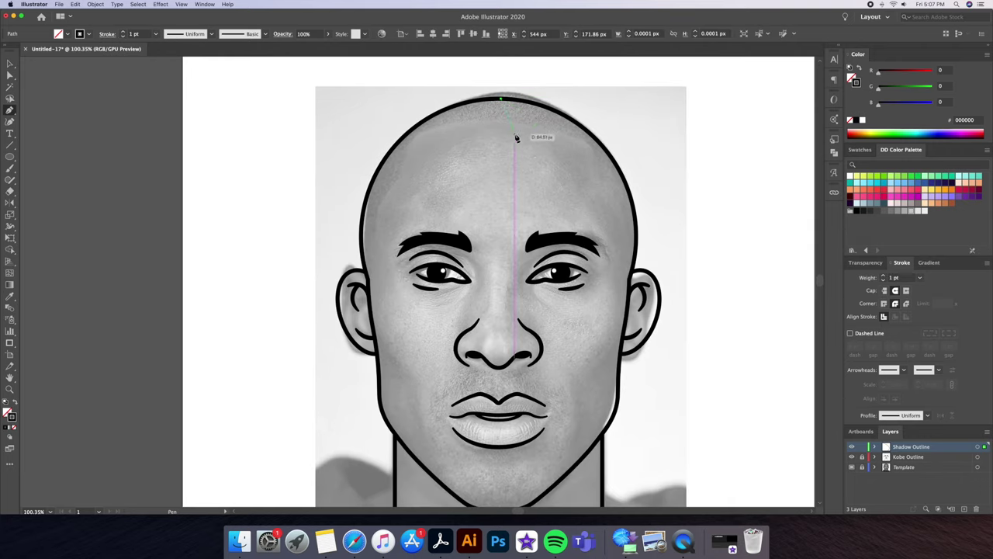
drag(476, 145, 424, 152)
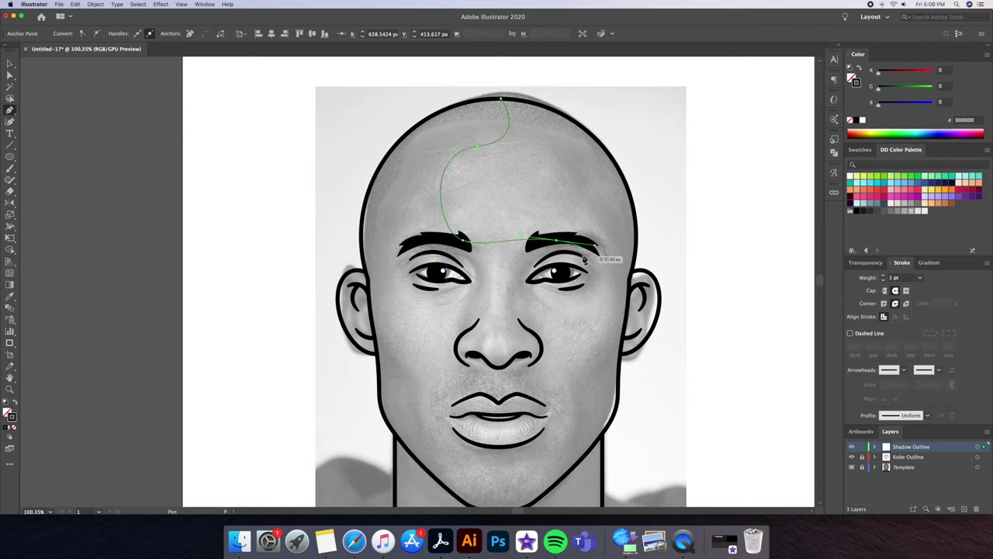
scroll(578, 273, up, 5)
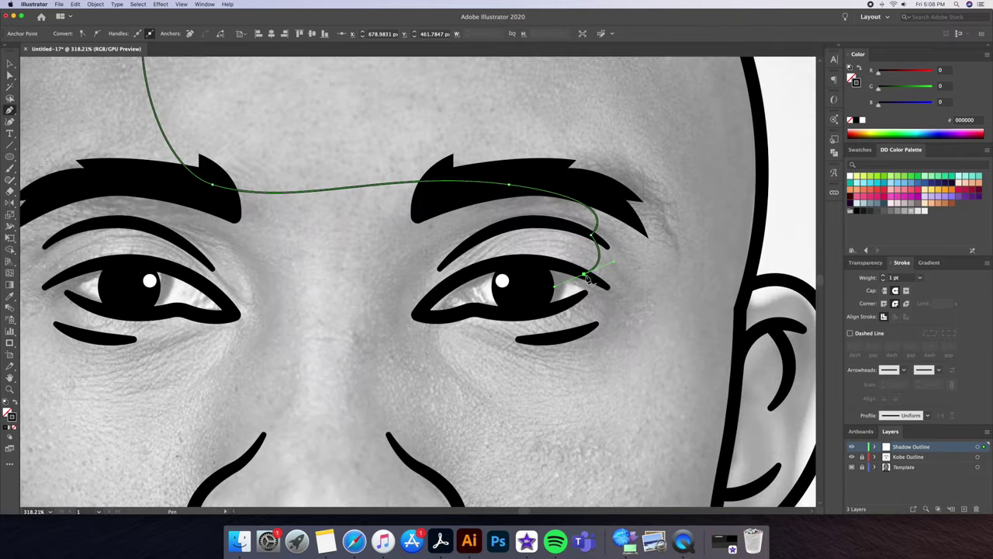
drag(534, 282, 513, 308)
click(422, 313)
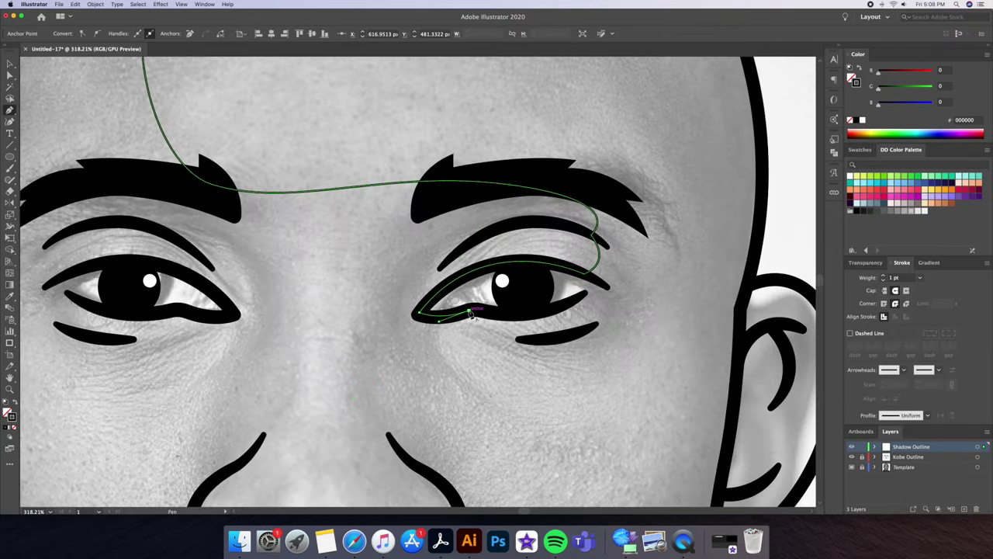
click(578, 304)
click(602, 323)
click(530, 349)
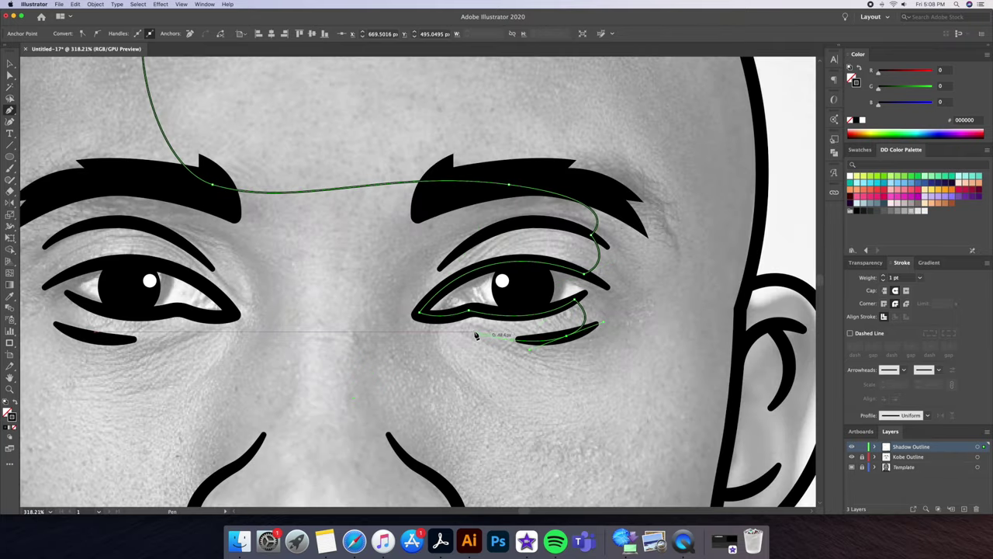
Step: Continue the shadow path down beside the nose and around the nostril, redoing a misplaced point
scroll(427, 269, down, 5)
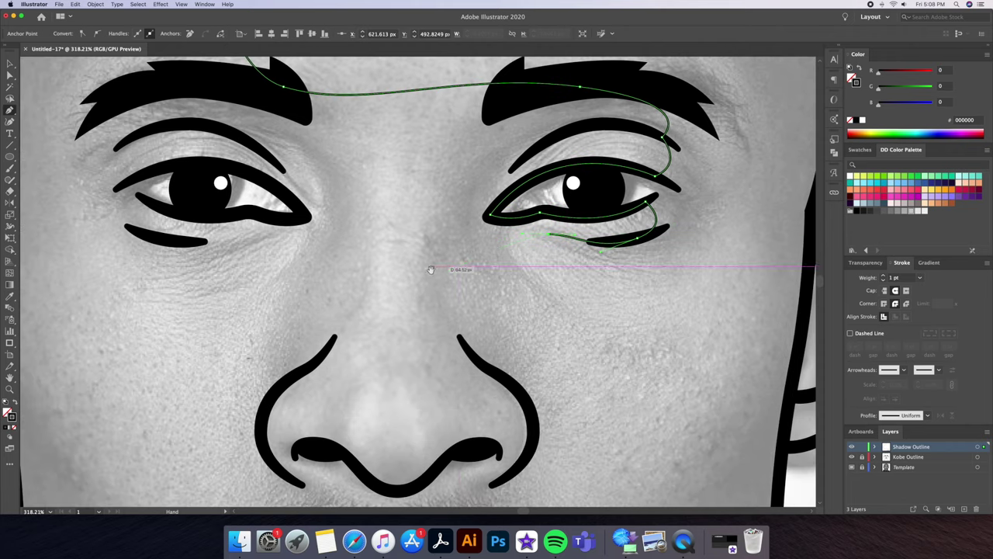
drag(423, 282, 427, 397)
mouse_move(474, 439)
mouse_down()
mouse_move(472, 458)
mouse_move(435, 463)
mouse_move(484, 455)
mouse_move(473, 454)
mouse_up()
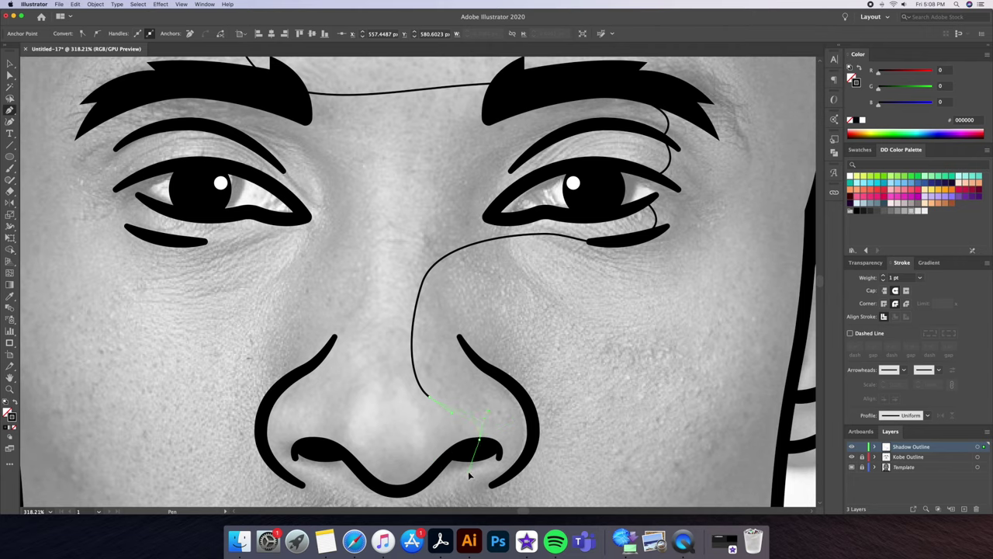
scroll(472, 455, down, 5)
key(super+z)
scroll(528, 225, up, 2)
scroll(528, 225, right, 2)
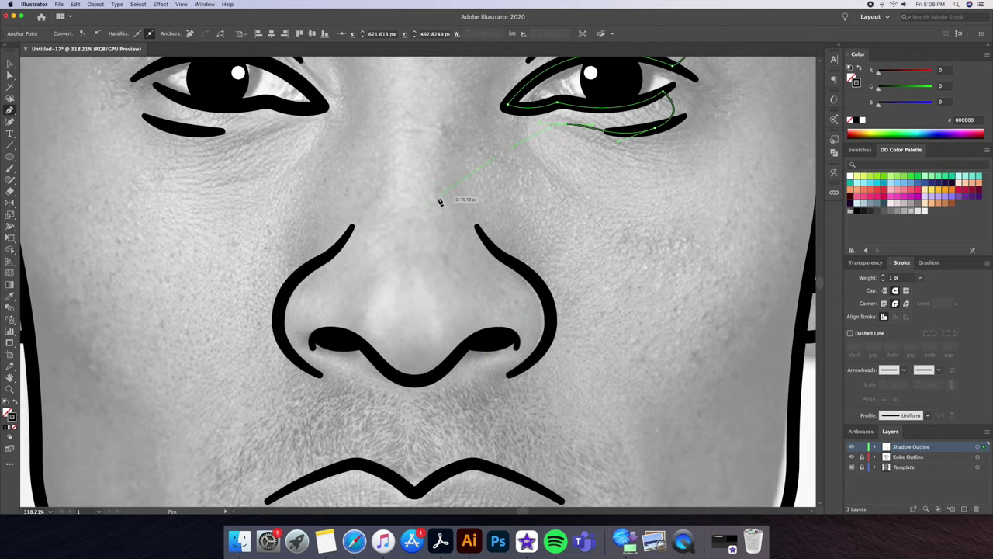
drag(509, 333, 509, 379)
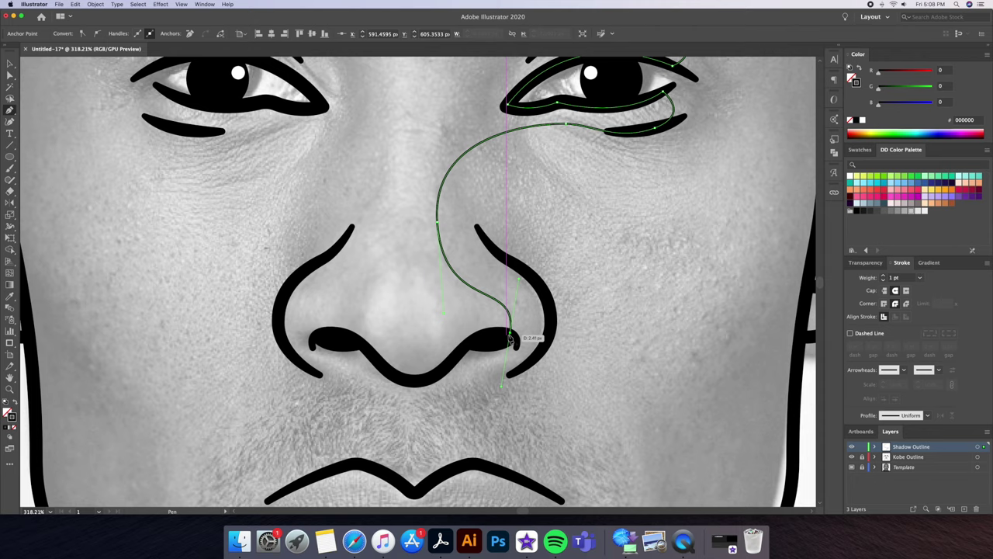
drag(512, 340, 532, 293)
drag(454, 326, 500, 237)
Step: Extend the shadow path over the upper lip and along the lower lip edge
drag(495, 273, 466, 281)
drag(436, 326, 493, 256)
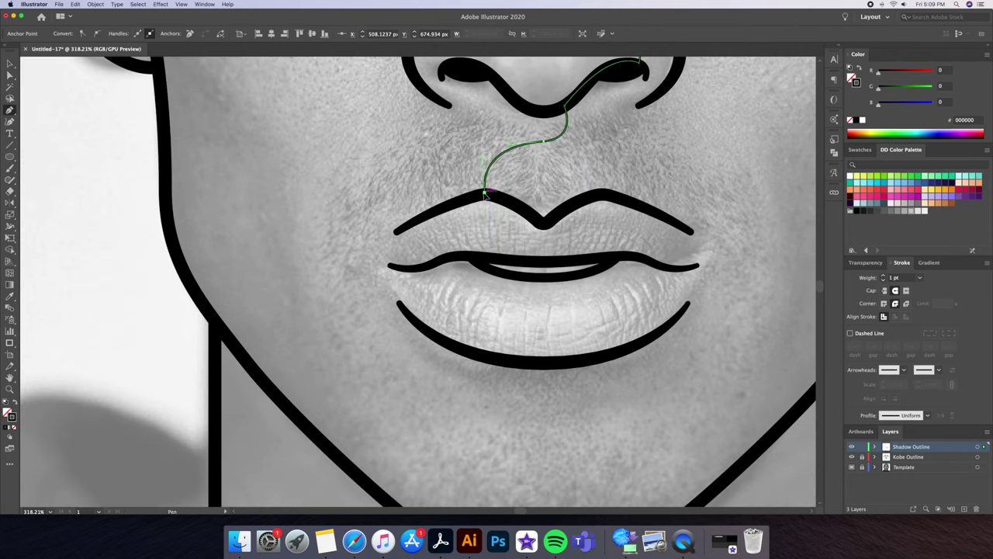
drag(489, 255, 507, 287)
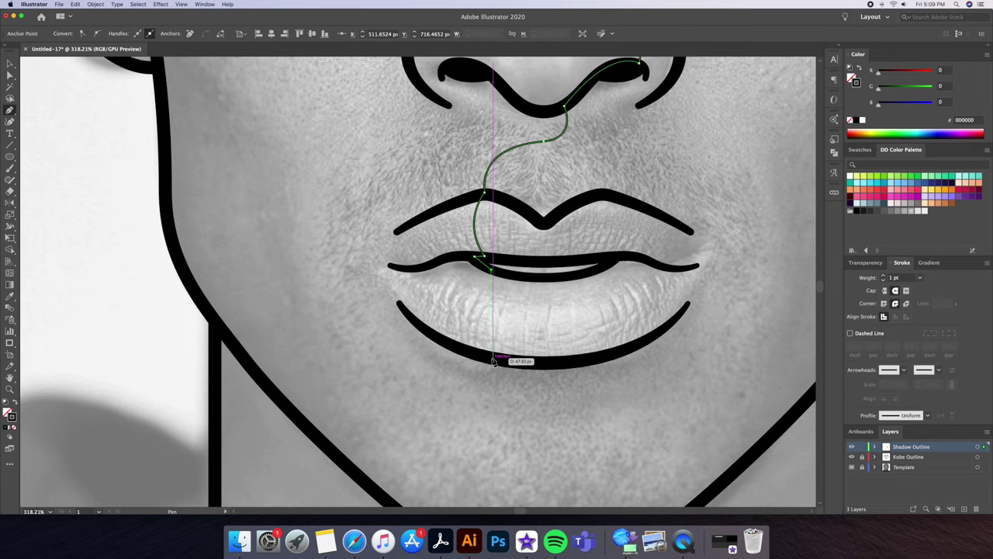
drag(492, 360, 541, 402)
drag(504, 370, 454, 284)
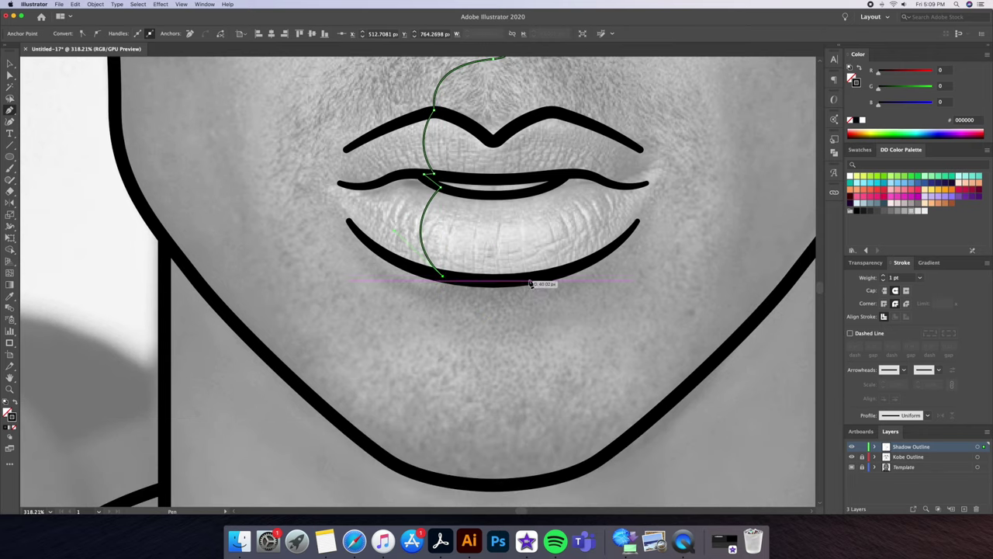
drag(516, 281, 566, 276)
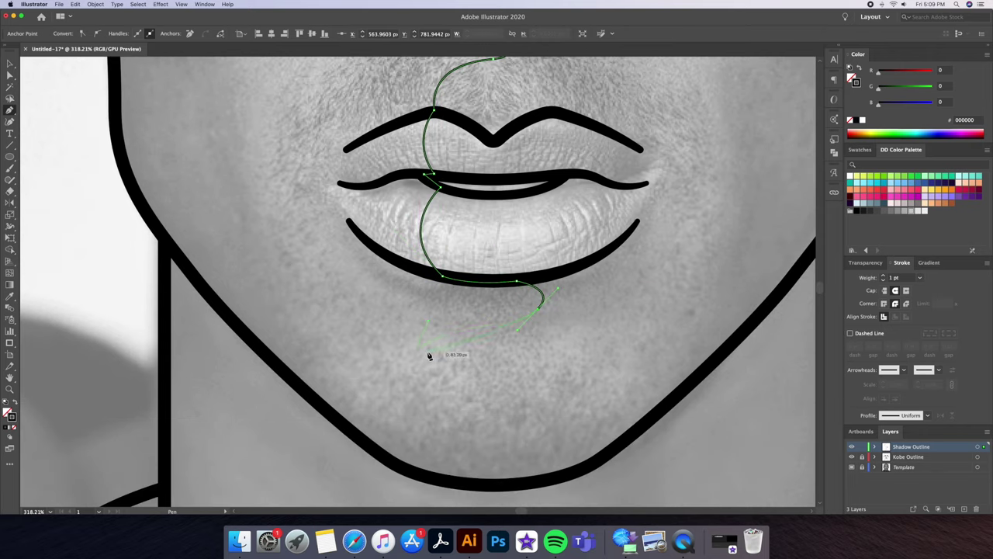
Step: Finish the shadow path down the chin, along the jawline and up the left jaw
drag(411, 358, 396, 408)
drag(539, 477, 586, 481)
scroll(527, 473, down, 3)
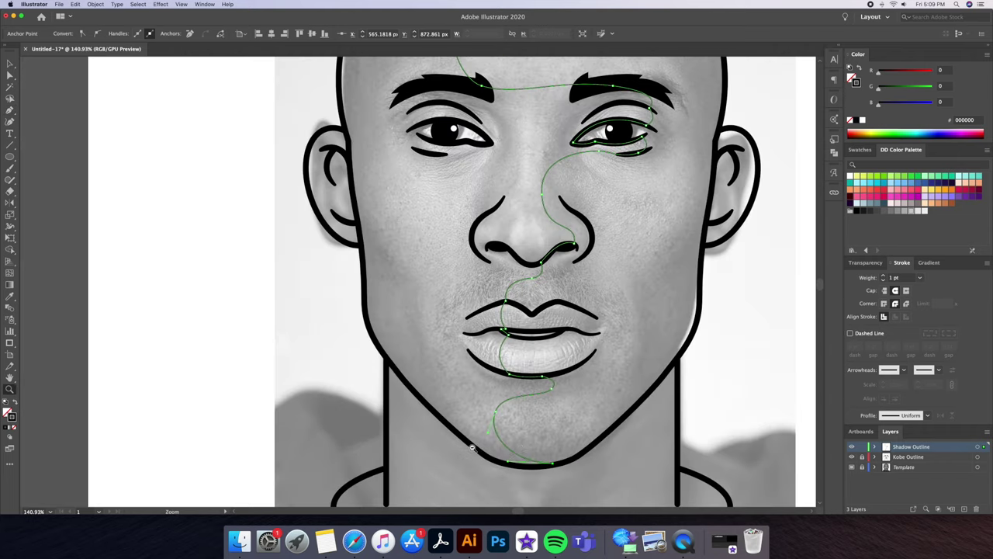
scroll(527, 473, up, 3)
drag(477, 458, 434, 433)
drag(344, 335, 355, 200)
scroll(333, 170, up, 5)
key(v)
scroll(589, 233, up, 6)
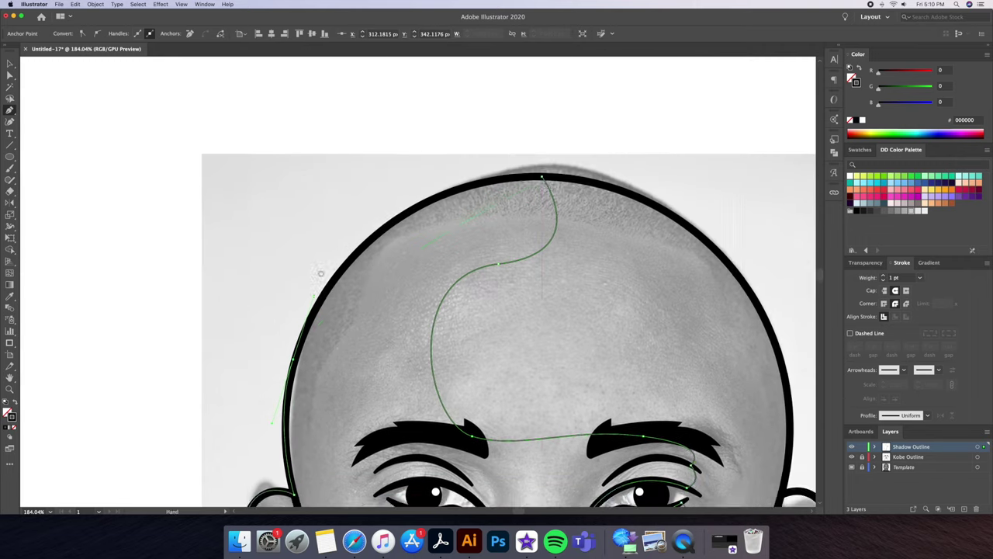
key(super+0)
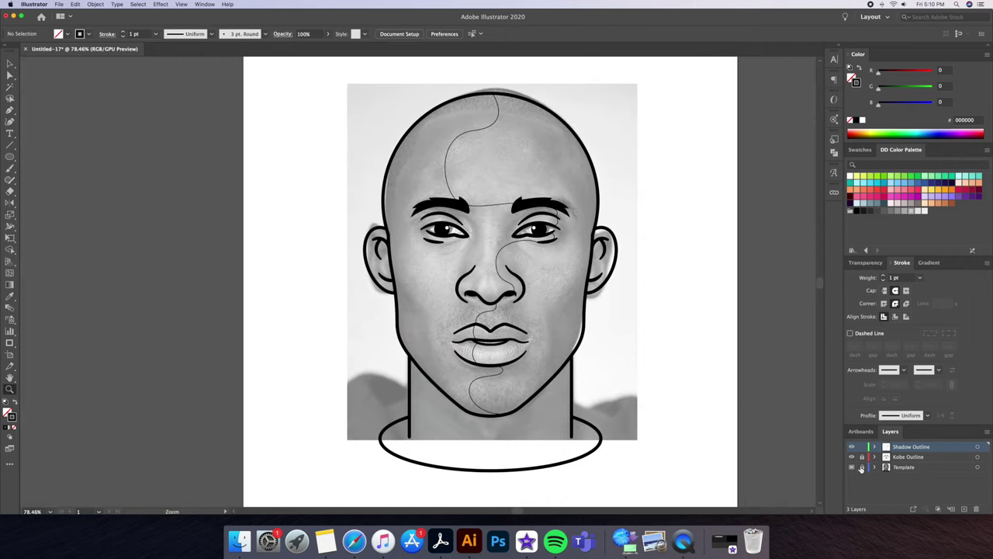
Step: Set the stroke weight to 2 pt and show the template photo over the lower face
click(883, 277)
click(661, 359)
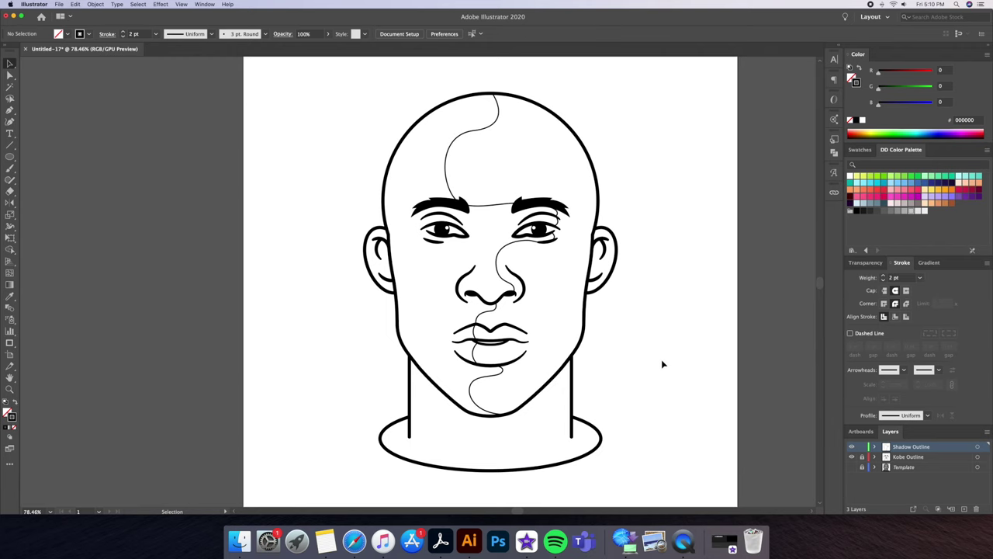
key(z)
click(597, 405)
key(super+shift+w)
drag(582, 441, 587, 413)
key(p)
Step: Draw a closed shadow shape from the right jawline under the chin to the left neck
click(608, 321)
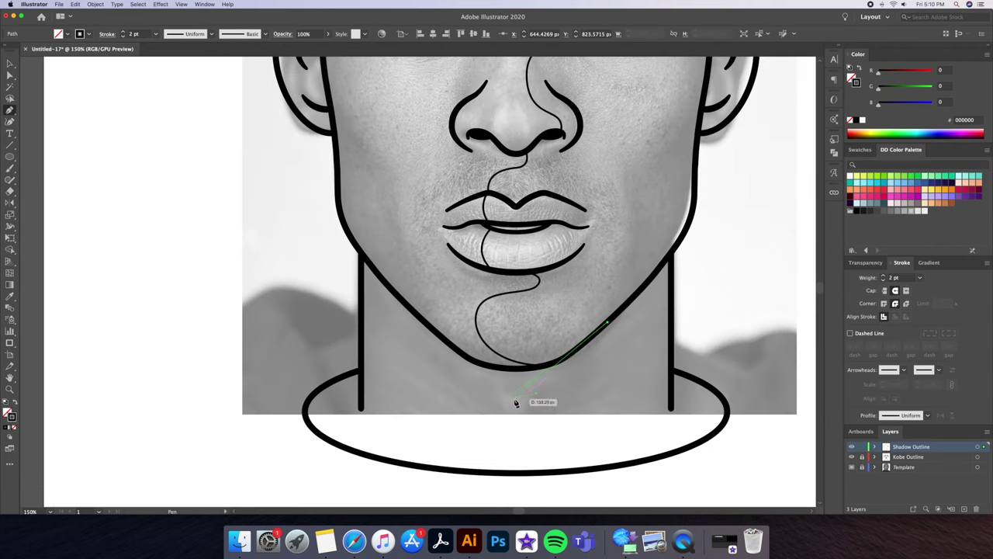
drag(470, 402, 461, 398)
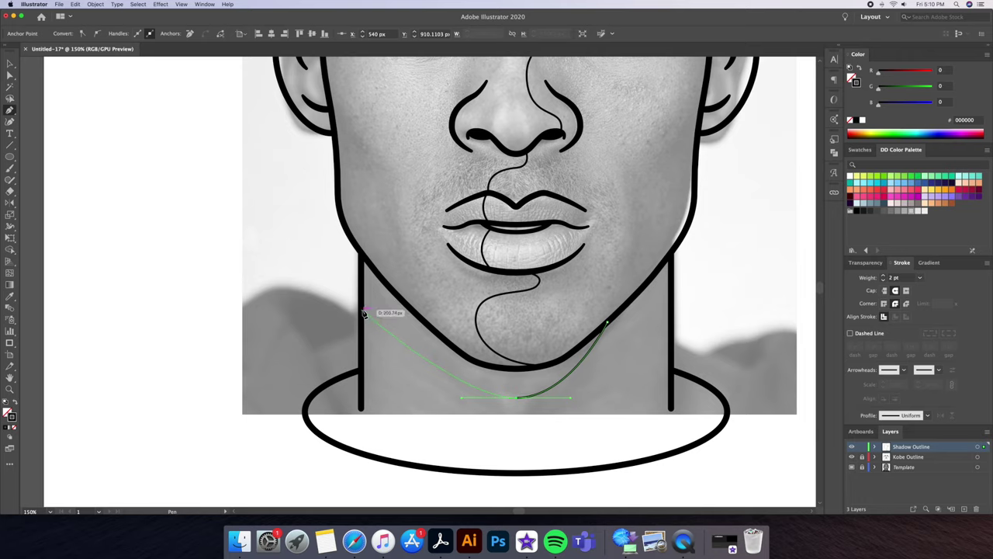
click(363, 313)
click(361, 256)
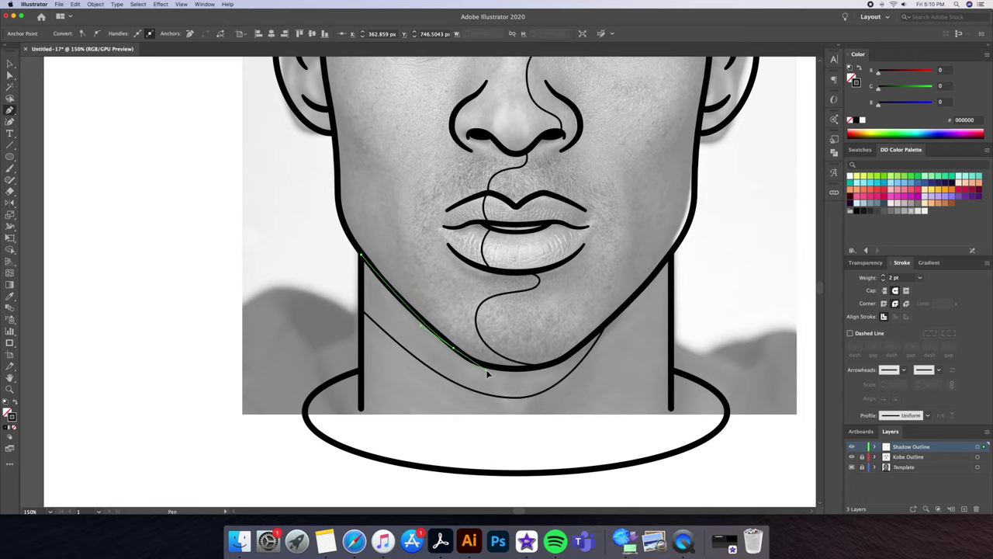
click(607, 323)
super+click(606, 342)
Step: Draw a closed shadow shape down the left neck to the collar's left edge
key(z)
click(416, 369)
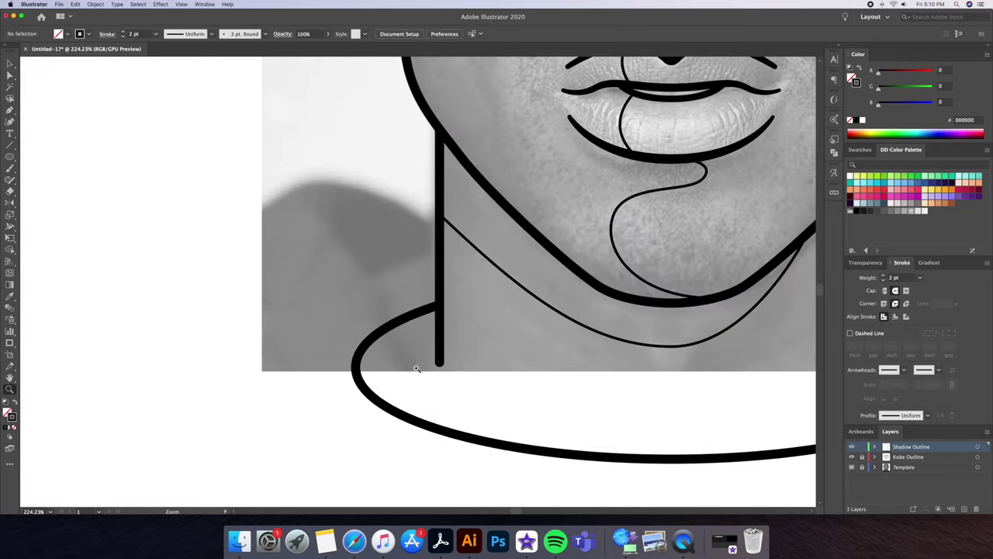
key(p)
click(439, 358)
drag(438, 430, 452, 445)
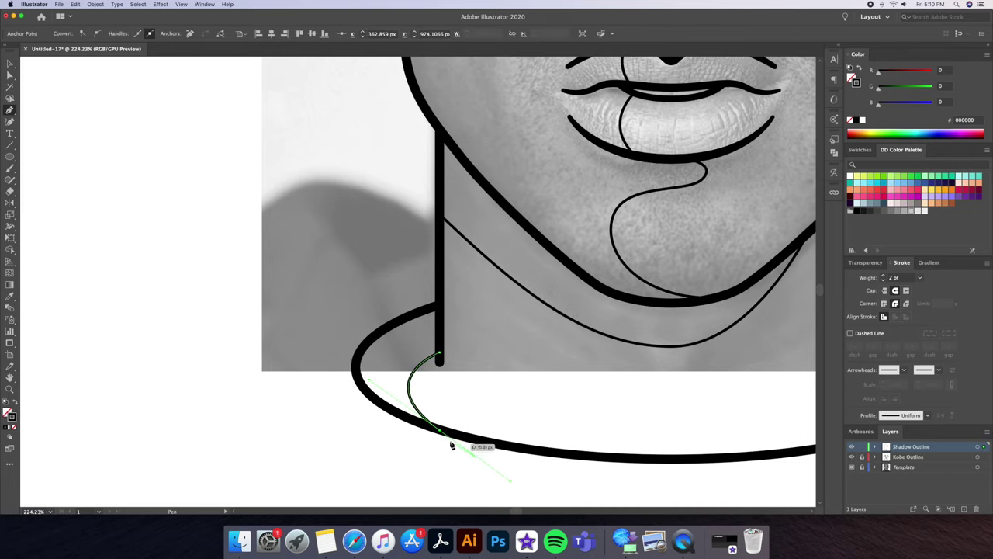
click(358, 362)
click(439, 307)
click(439, 358)
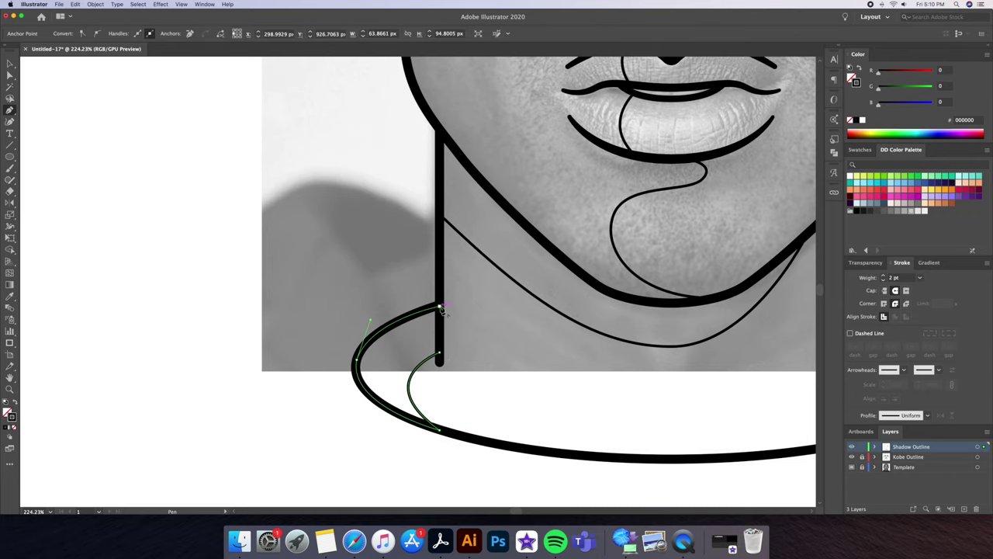
Step: Deselect everything, fit the artboard in view and hide the template photo
key(v)
key(super+shift+a)
key(super+0)
key(super+shift+w)
key(z)
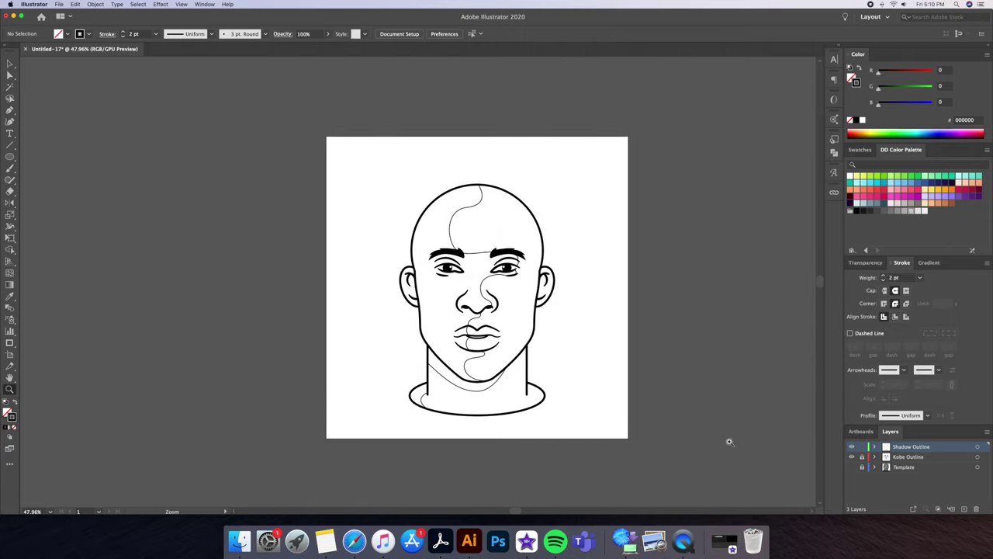
Step: Move Shadow Outline below Kobe Outline, then add a layer named Color beneath it
drag(512, 362, 543, 362)
drag(909, 447, 900, 466)
click(963, 510)
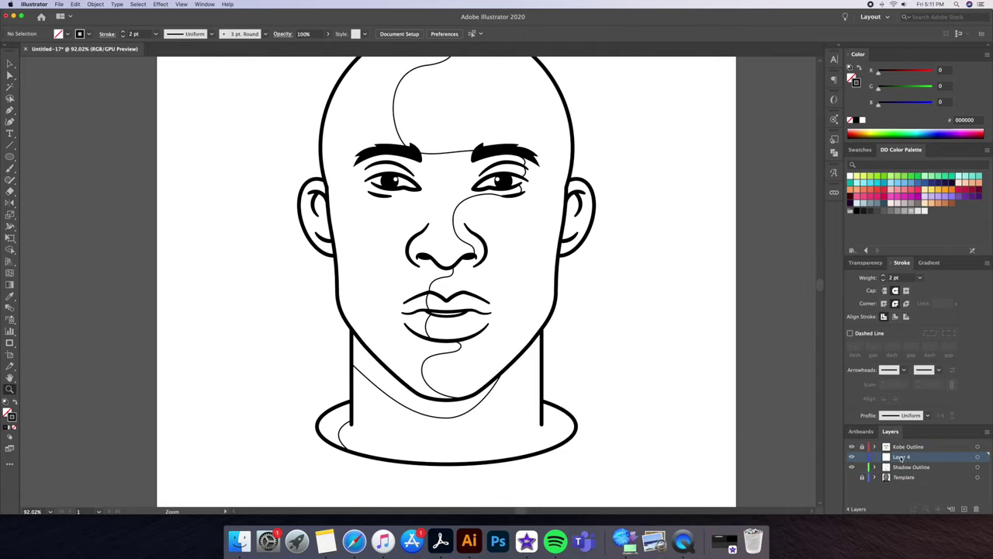
double_click(901, 457)
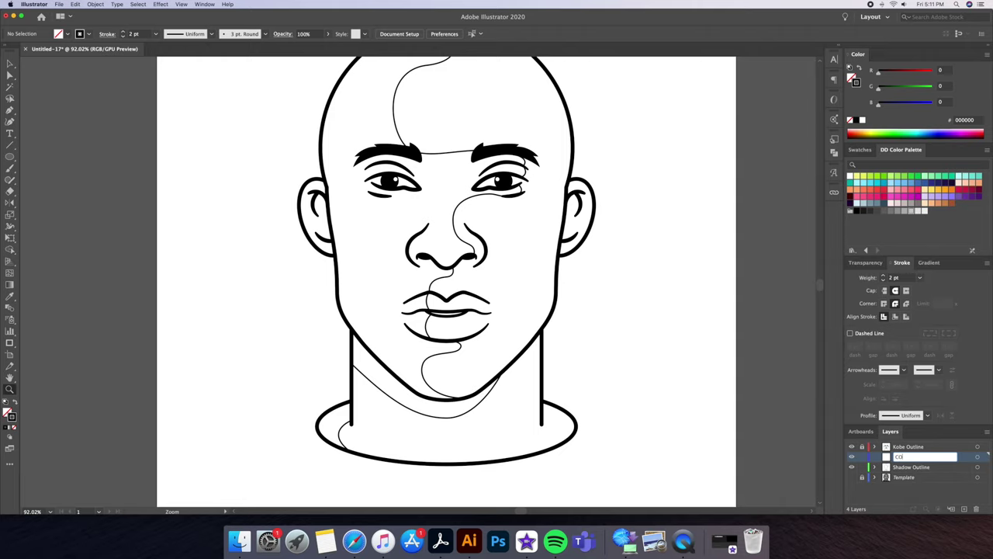
key(Return)
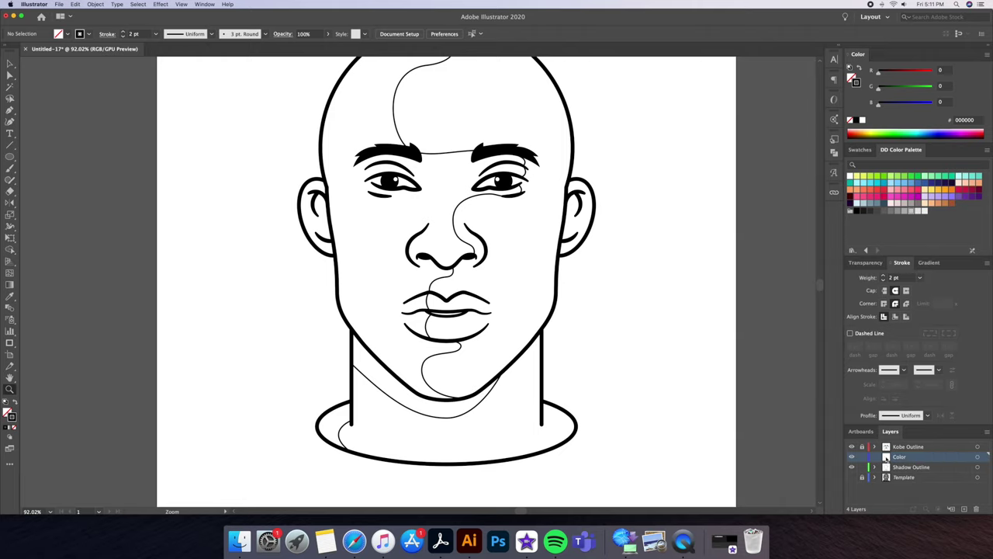
drag(886, 457, 886, 469)
Step: Alt-drag copies of the head, ears and neck onto the Color layer, then hide the outline layers
scroll(676, 395, down, 5)
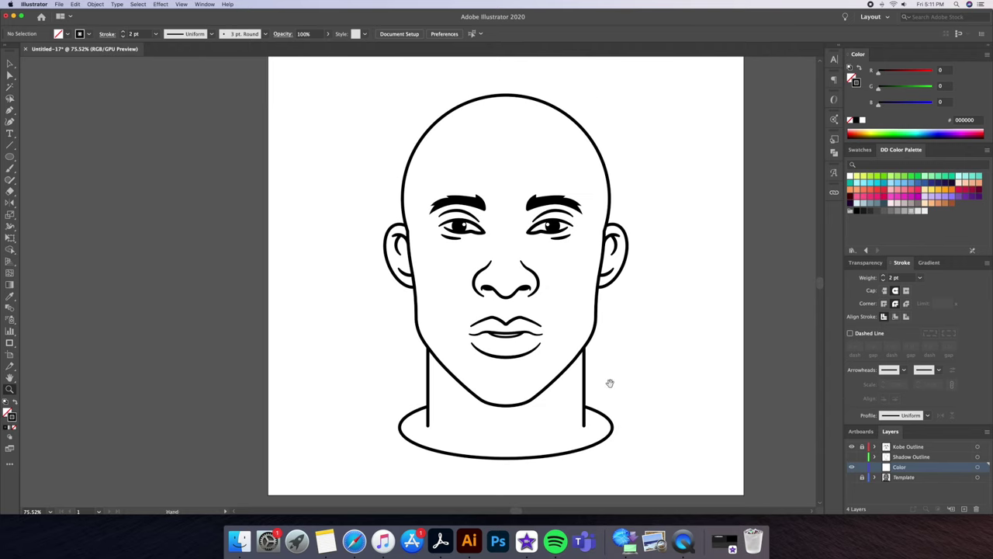
click(621, 270)
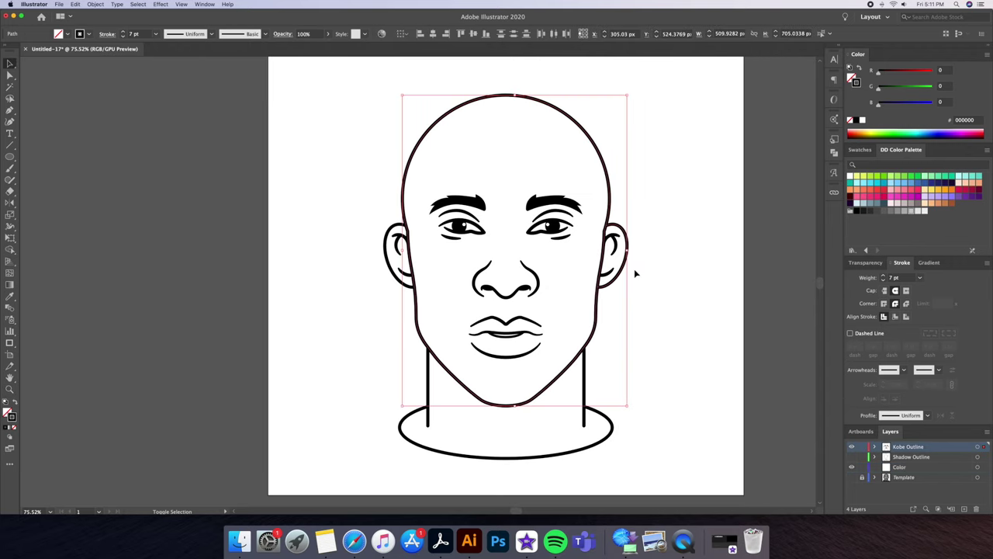
shift+click(383, 238)
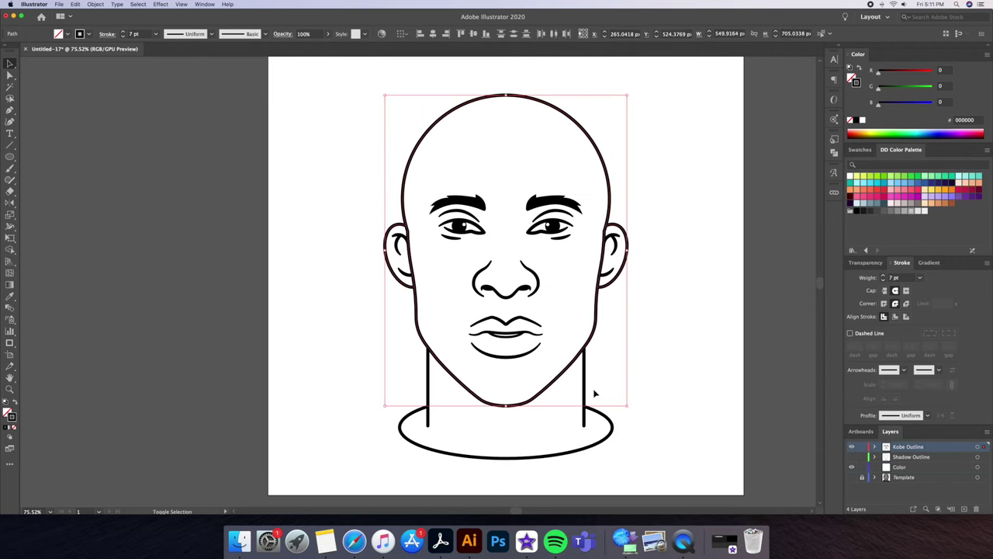
shift+click(427, 411)
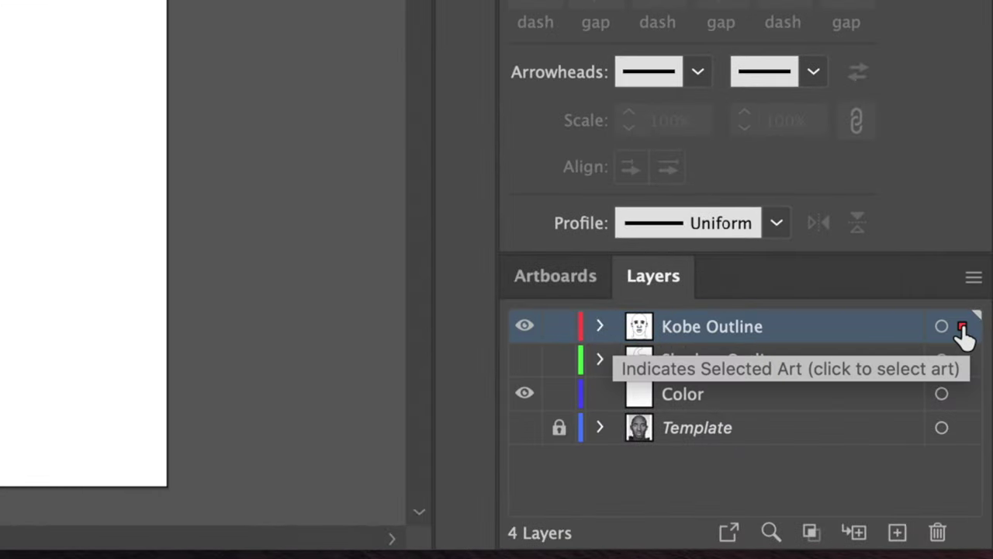
shift+click(983, 456)
drag(963, 364, 969, 396)
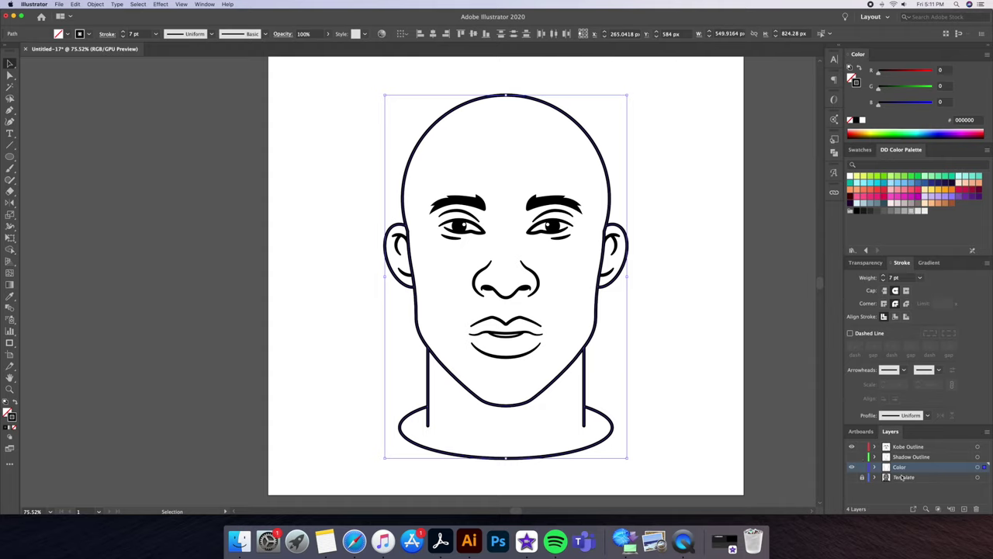
drag(851, 446, 851, 457)
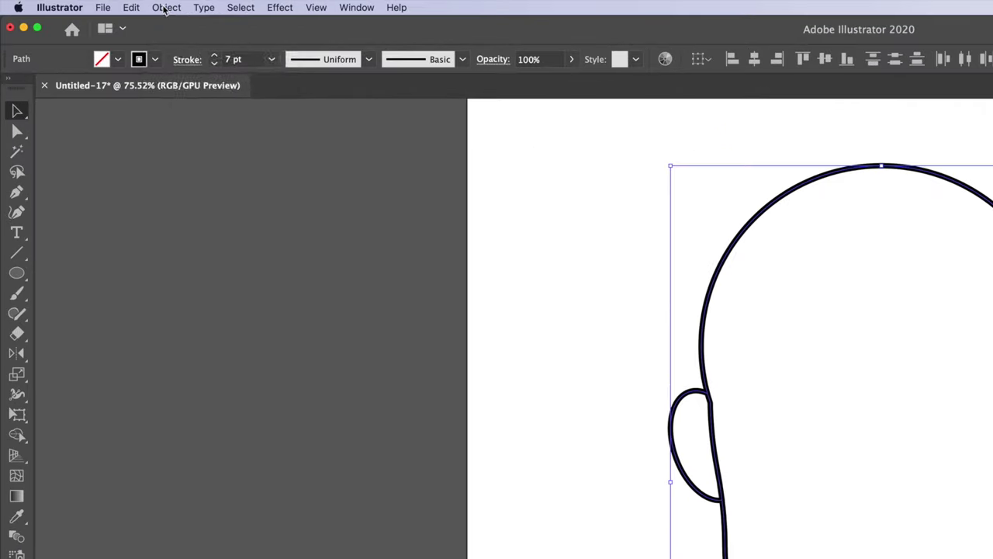
Step: Convert the head, ear and neck strokes into filled shapes with Object > Path > Outline Stroke
click(95, 4)
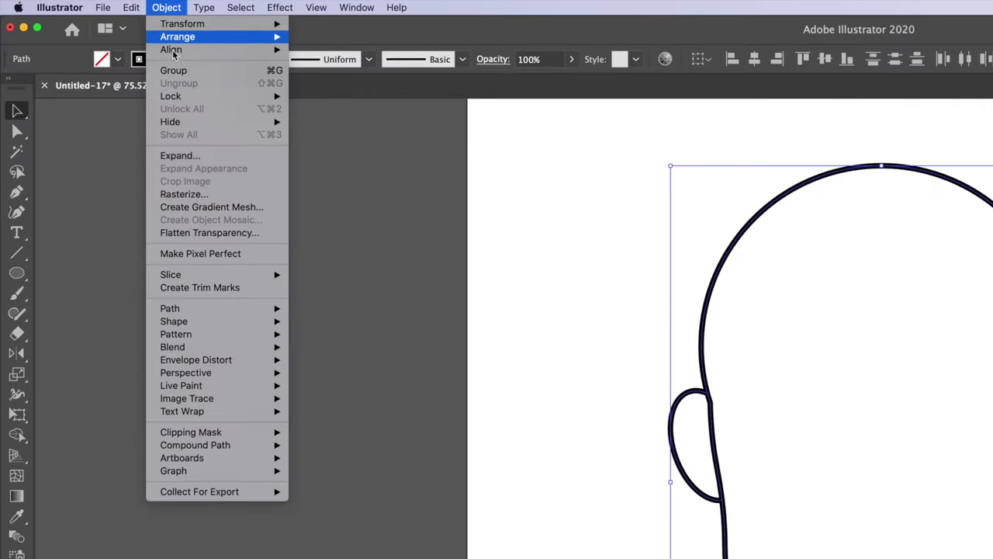
mouse_move(256, 308)
click(342, 346)
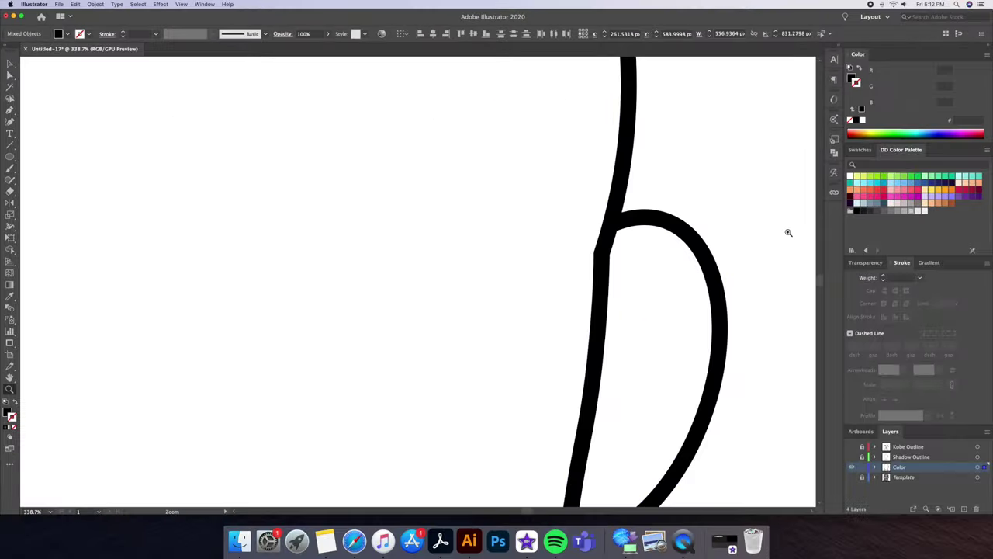
drag(616, 234, 620, 211)
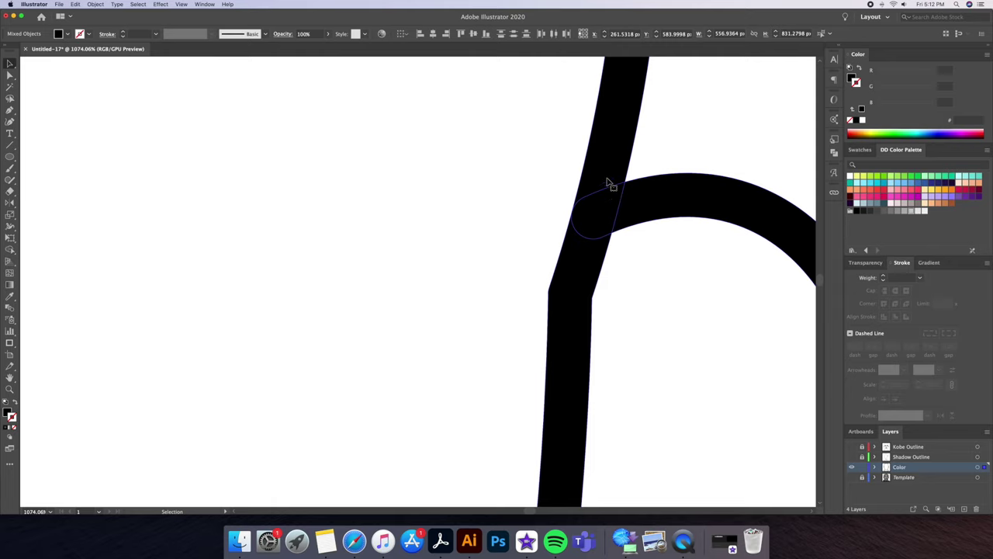
alt+click(545, 251)
alt+click(486, 240)
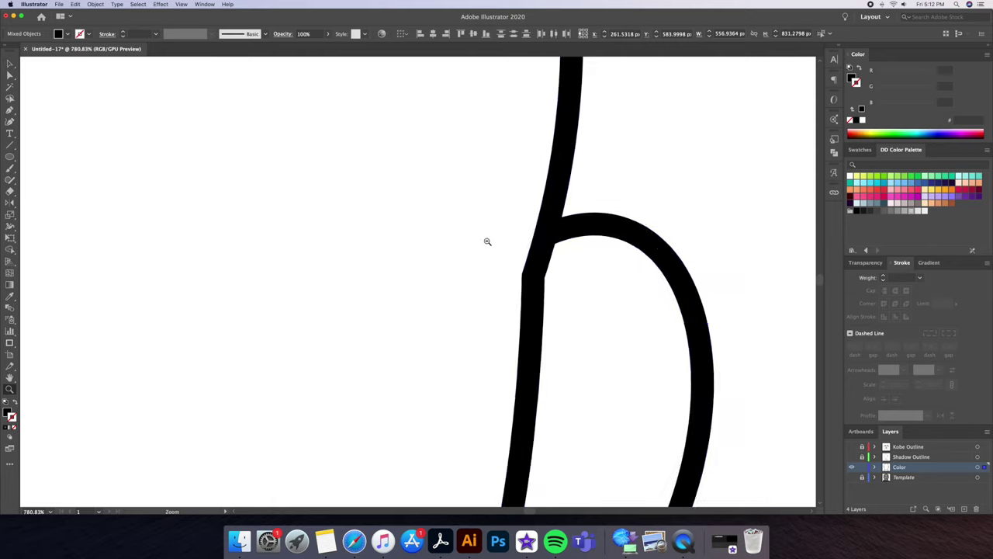
alt+click(569, 247)
Step: Merge the outlined shapes into one with Pathfinder Unite
click(835, 152)
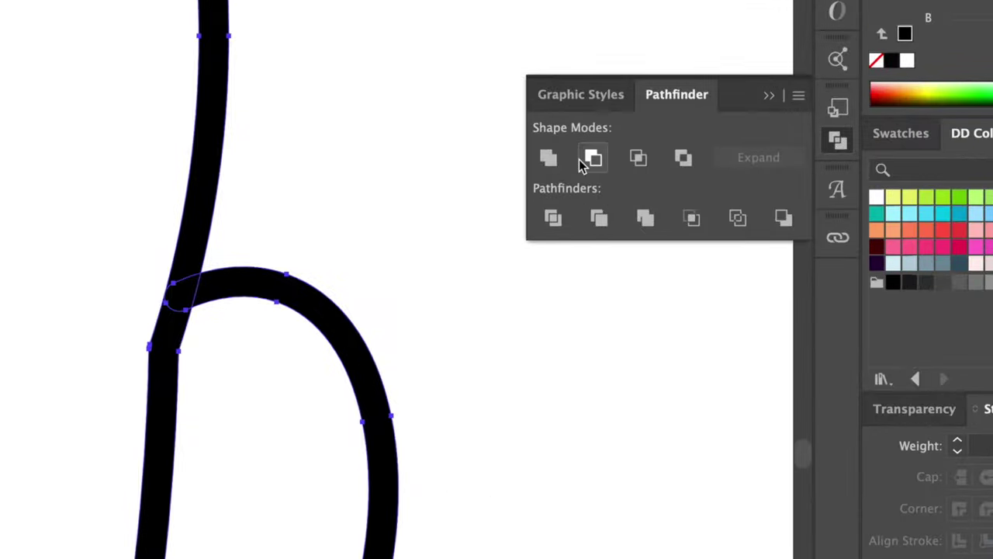
click(549, 159)
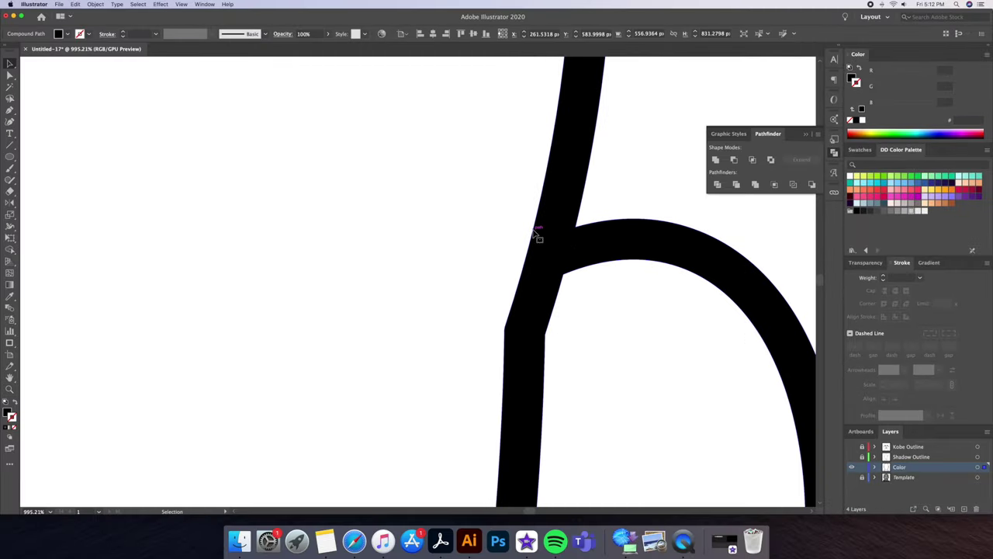
scroll(621, 187, down, 10)
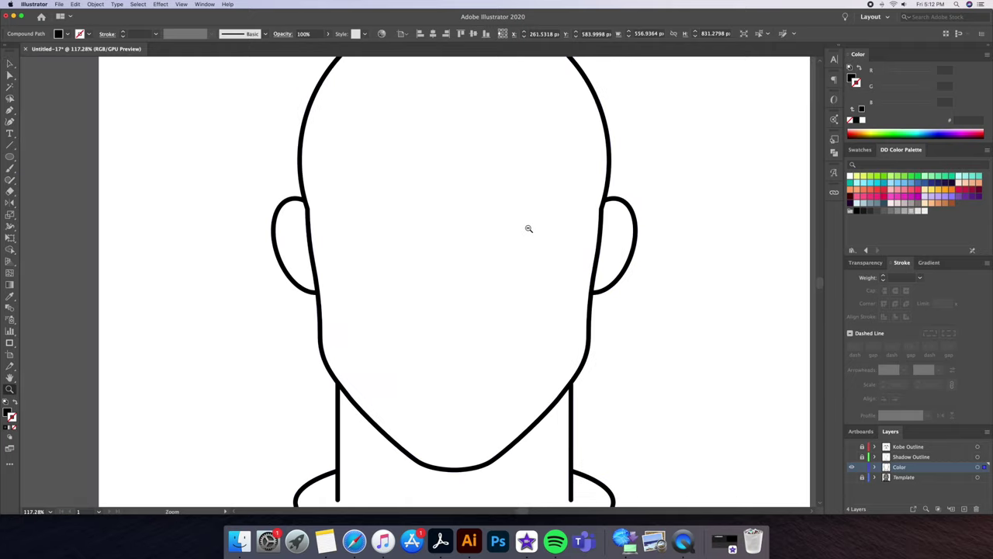
Step: Release the compound path and delete the black head silhouette
right_click(597, 186)
click(629, 242)
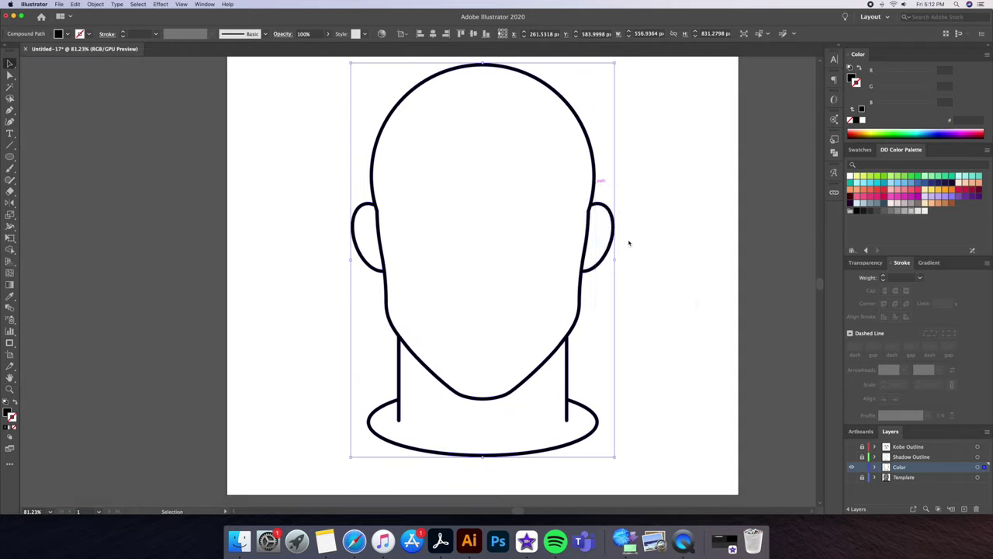
click(675, 224)
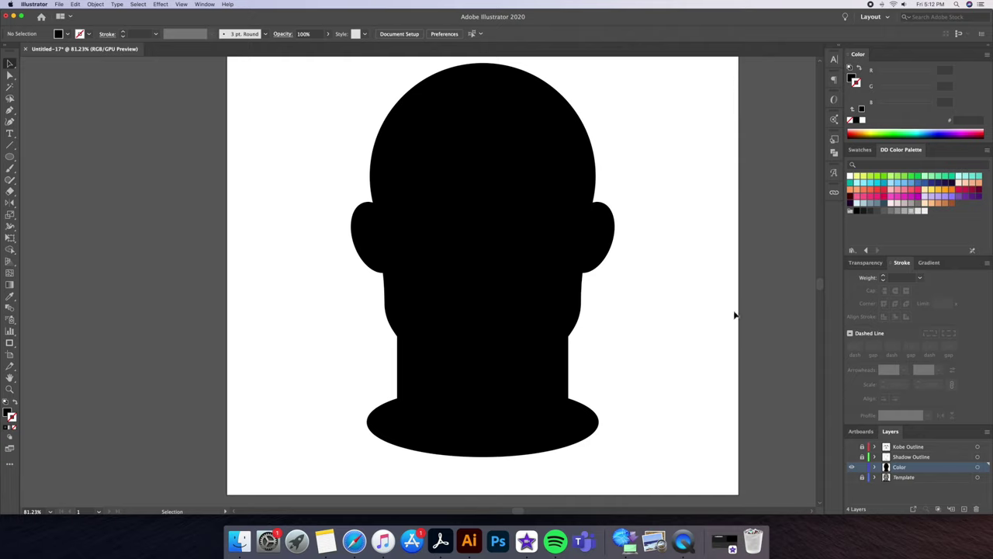
click(596, 166)
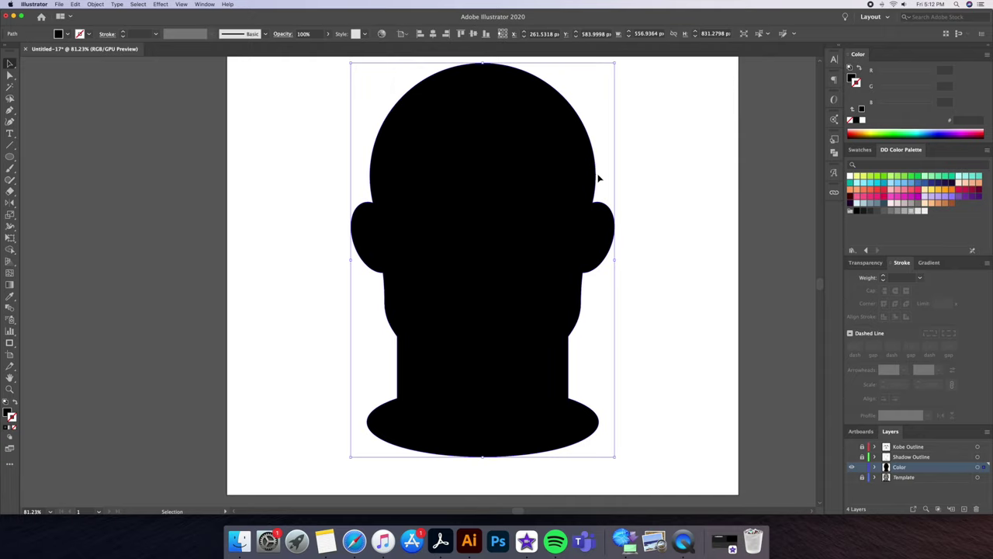
key(Delete)
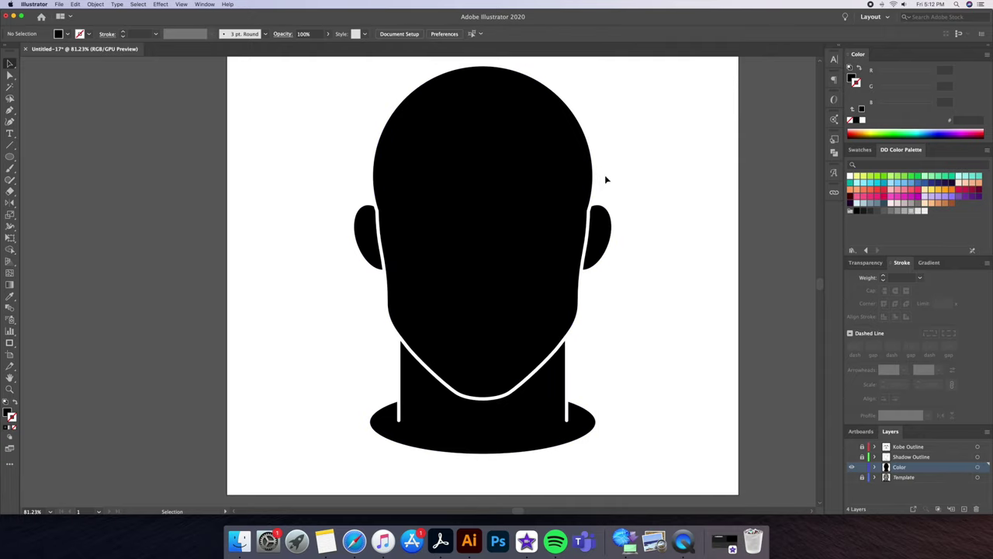
Step: Fill the remaining head shape light grey (#CCCCCC) and show the Kobe Outline layer
drag(626, 151, 301, 448)
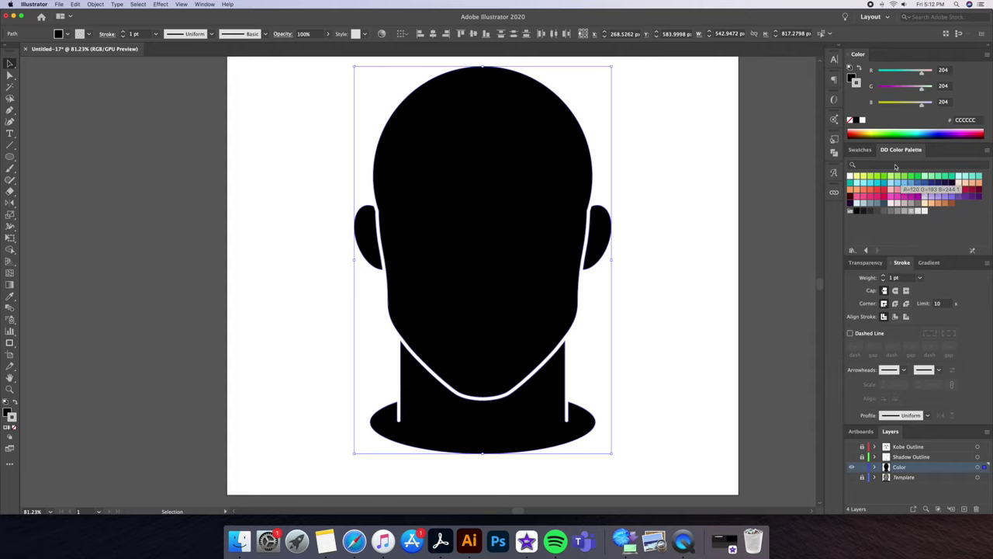
click(909, 211)
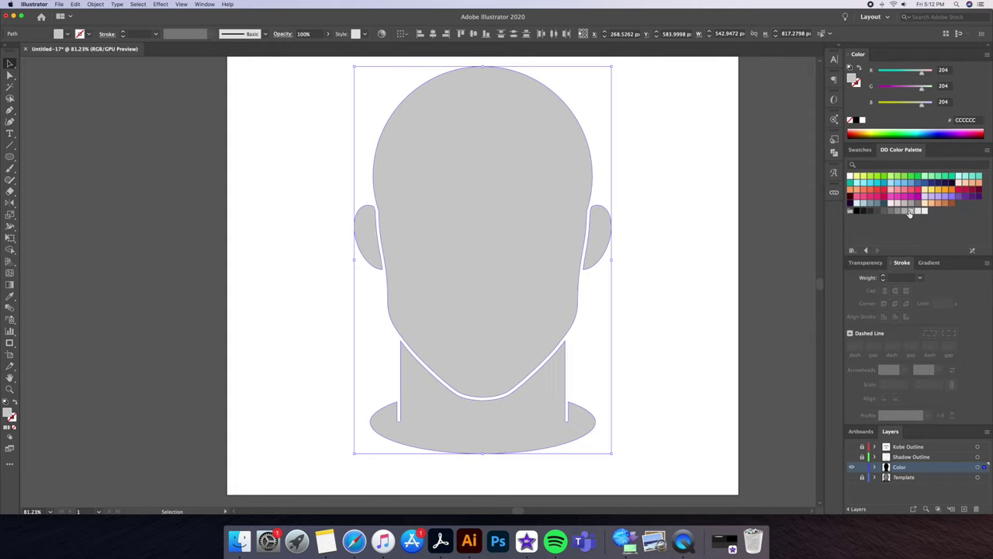
click(680, 308)
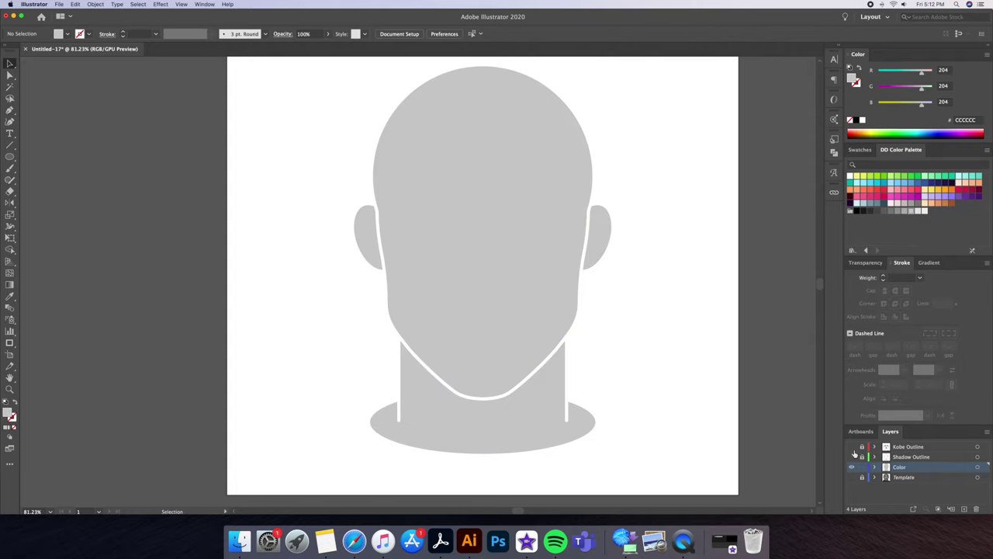
drag(851, 446, 851, 457)
Step: Fill the grey head shape with a brown skin-tone swatch
scroll(599, 348, down, 2)
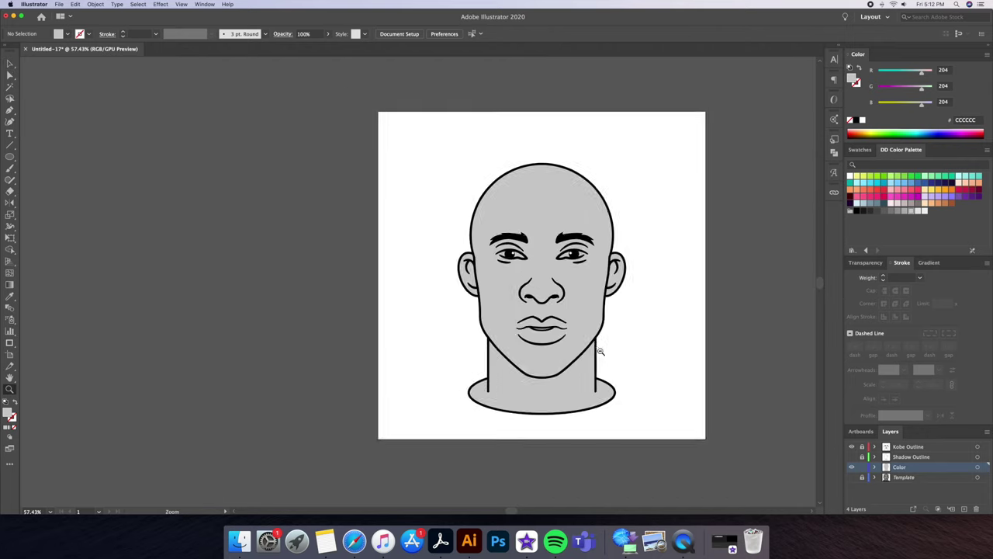
scroll(598, 348, up, 3)
drag(572, 311, 590, 329)
click(850, 150)
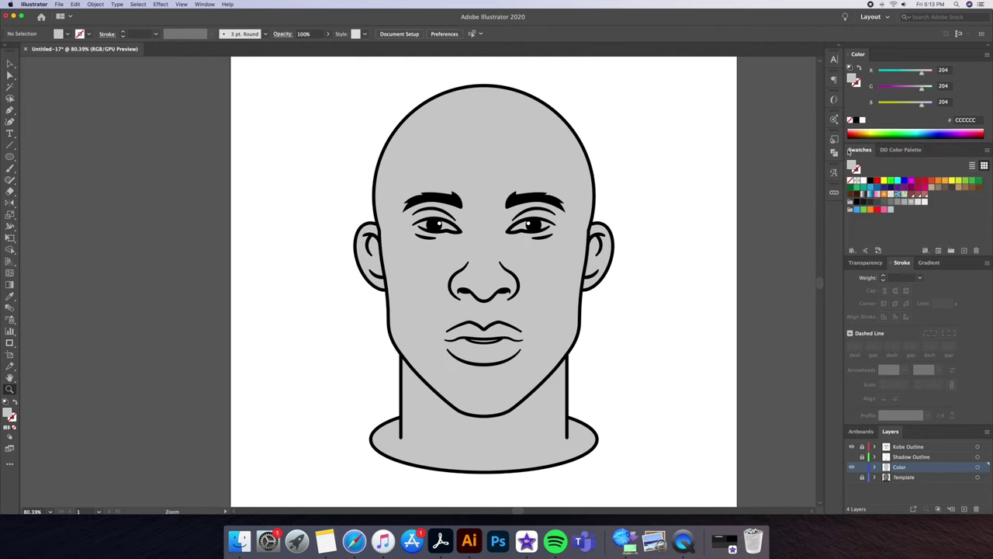
key(v)
click(571, 282)
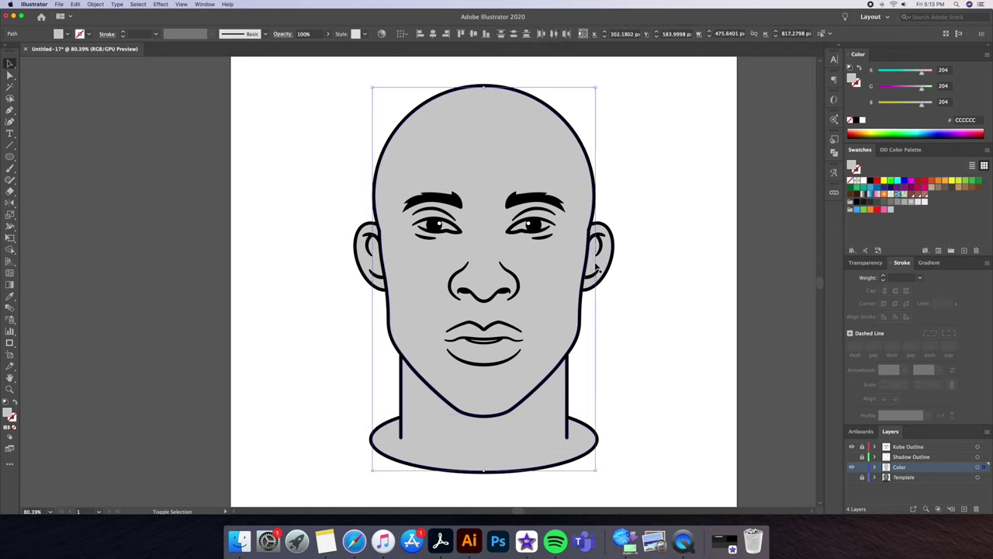
click(923, 199)
click(665, 210)
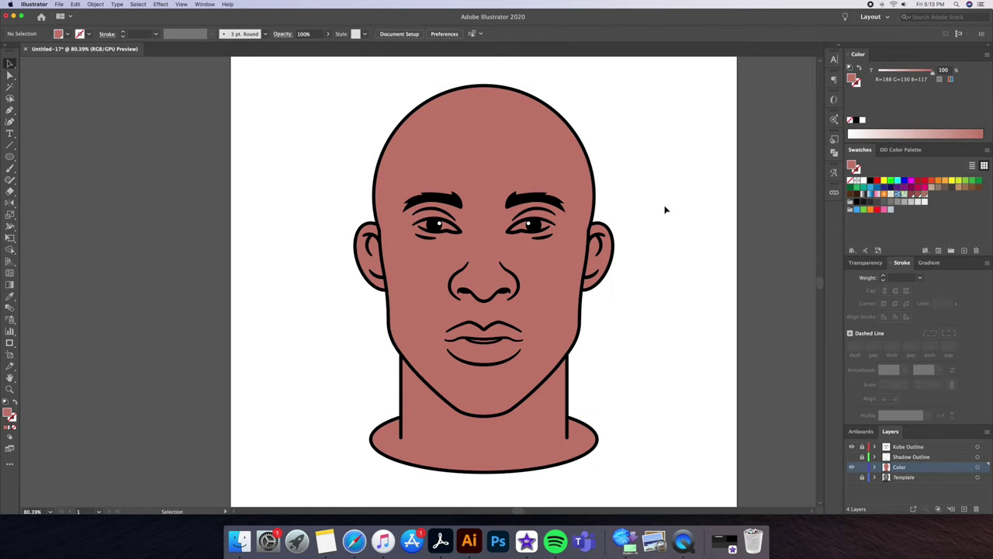
Step: Draw a white eye-white shape inside the left eye opening
key(z)
drag(665, 209, 617, 239)
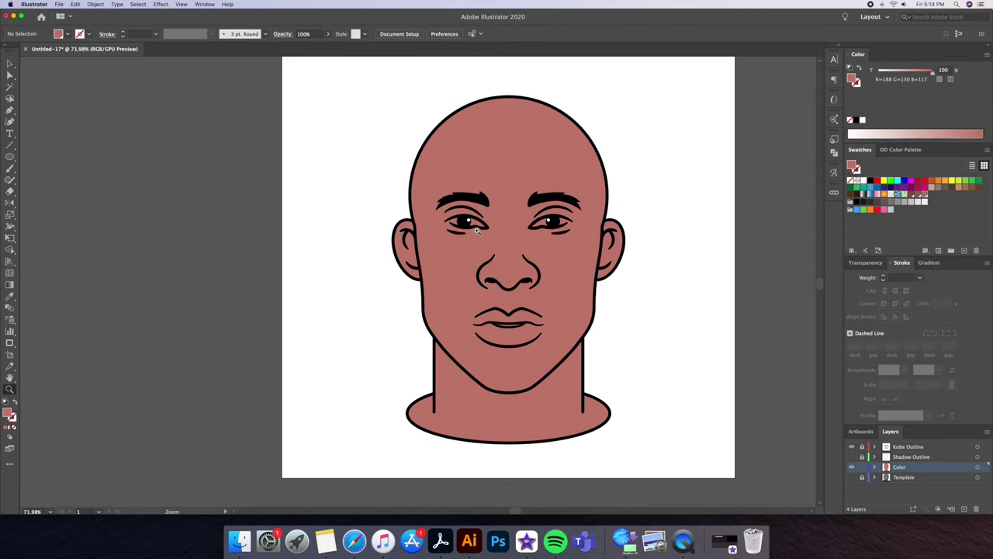
drag(477, 229, 570, 233)
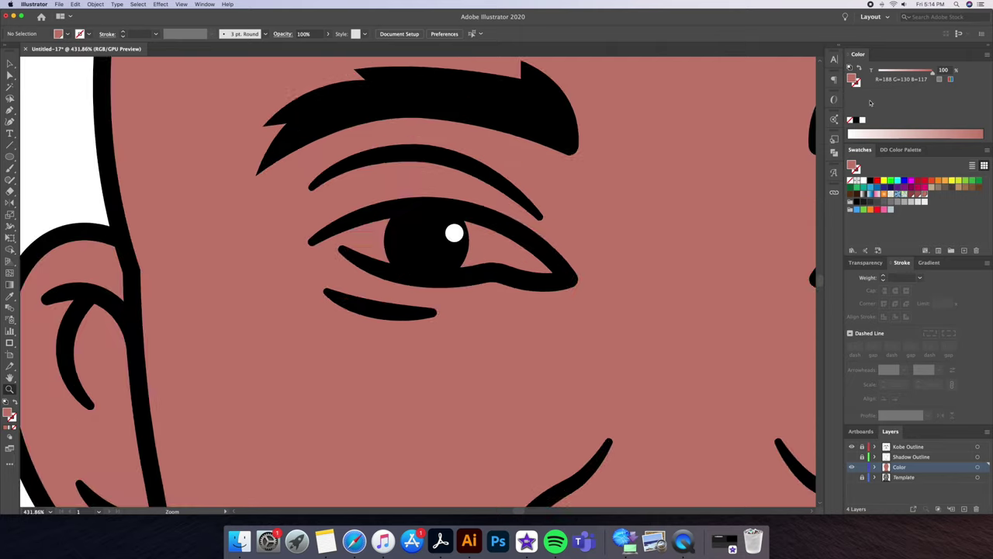
click(571, 281)
click(432, 209)
click(326, 233)
click(411, 281)
click(497, 276)
click(571, 280)
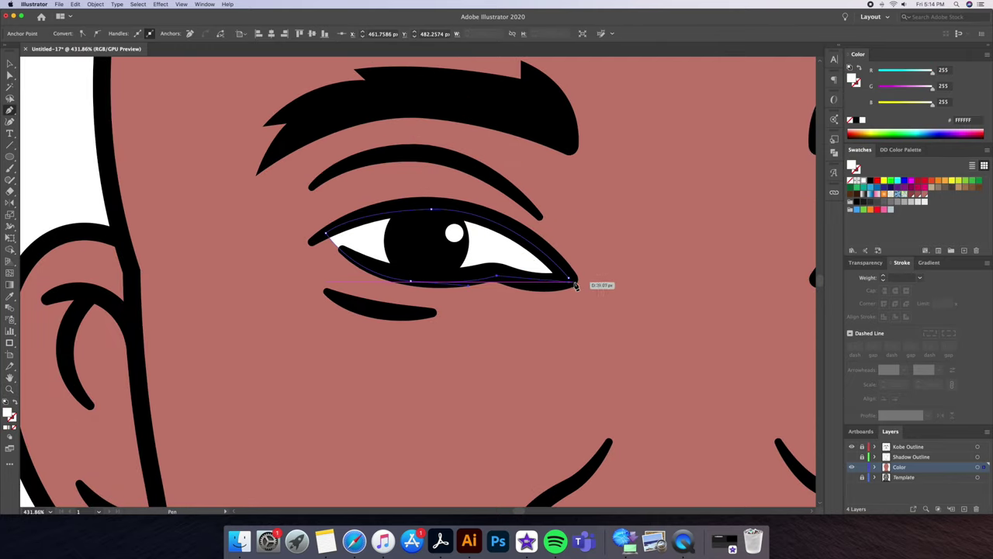
Step: Reflect a copy of the eye white and place it on the right eye
key(v)
scroll(612, 261, down, 5)
scroll(507, 239, up, 3)
drag(383, 237, 695, 235)
right_click(510, 245)
mouse_move(543, 372)
click(482, 246)
drag(694, 236, 721, 240)
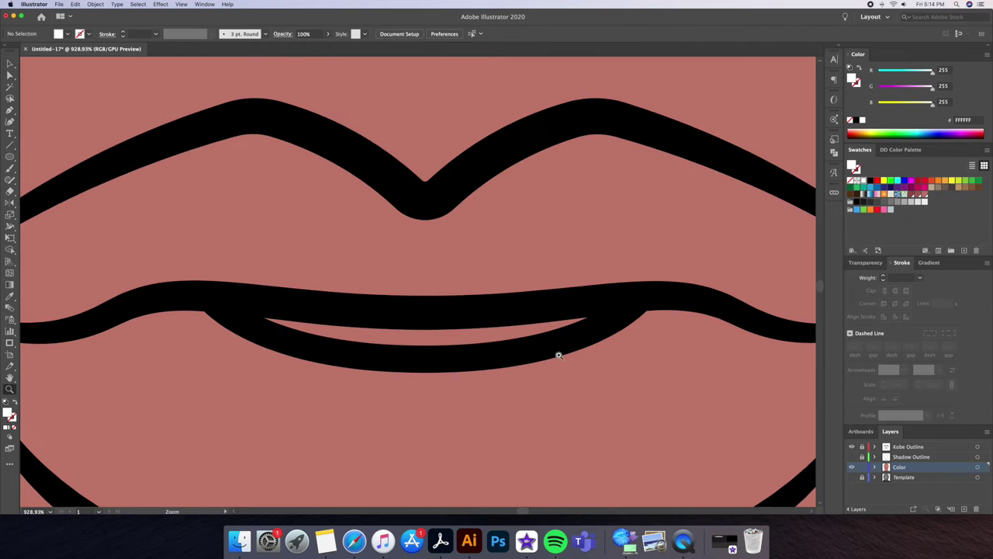
Step: Draw a curved white teeth strip between the lips
key(p)
click(625, 304)
drag(432, 359, 281, 349)
drag(230, 304, 520, 310)
key(z)
drag(628, 303, 308, 365)
scroll(421, 395, left, 3)
scroll(415, 225, down, 2)
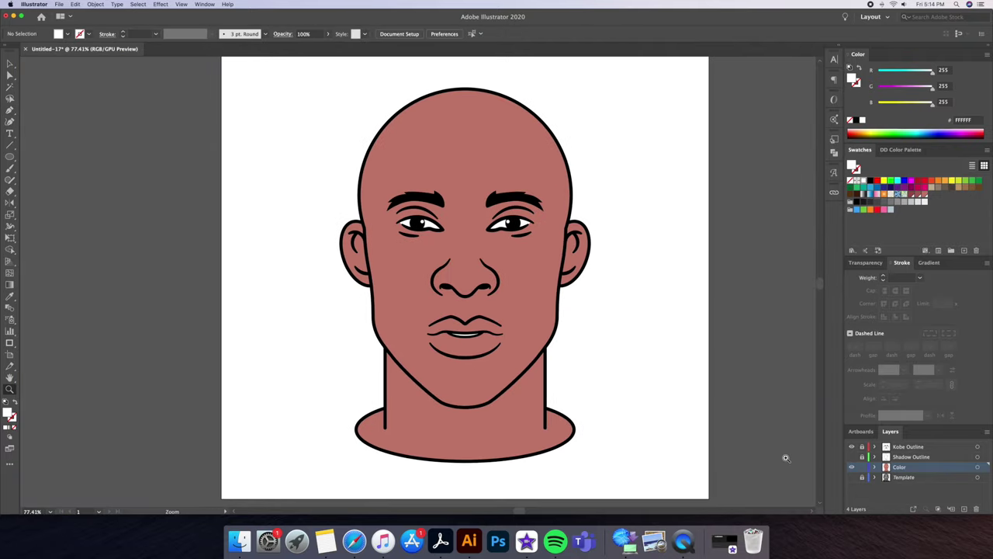
Step: Move the face Shadow Outline path onto the Color layer
click(857, 456)
drag(469, 362, 504, 366)
key(v)
click(443, 392)
scroll(512, 341, up, 3)
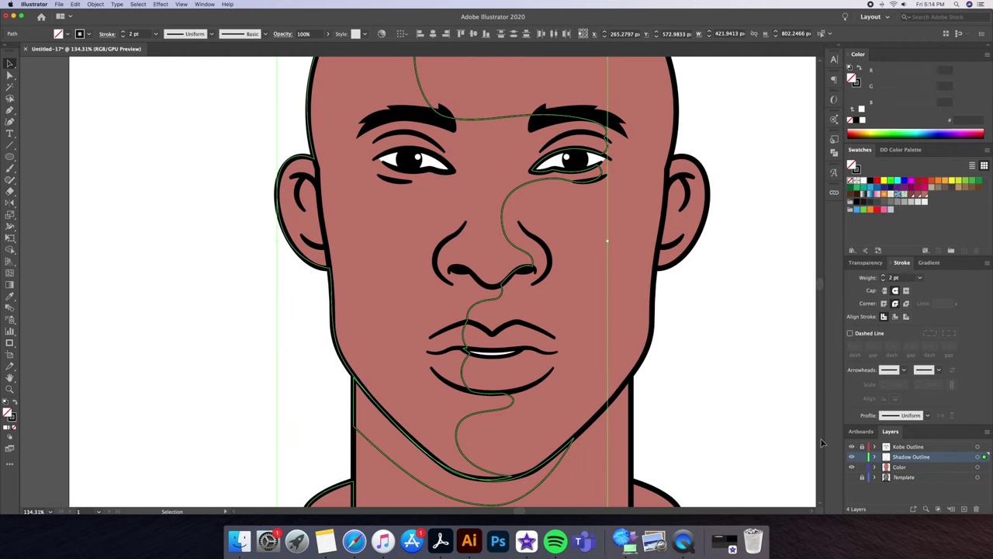
drag(983, 460, 986, 469)
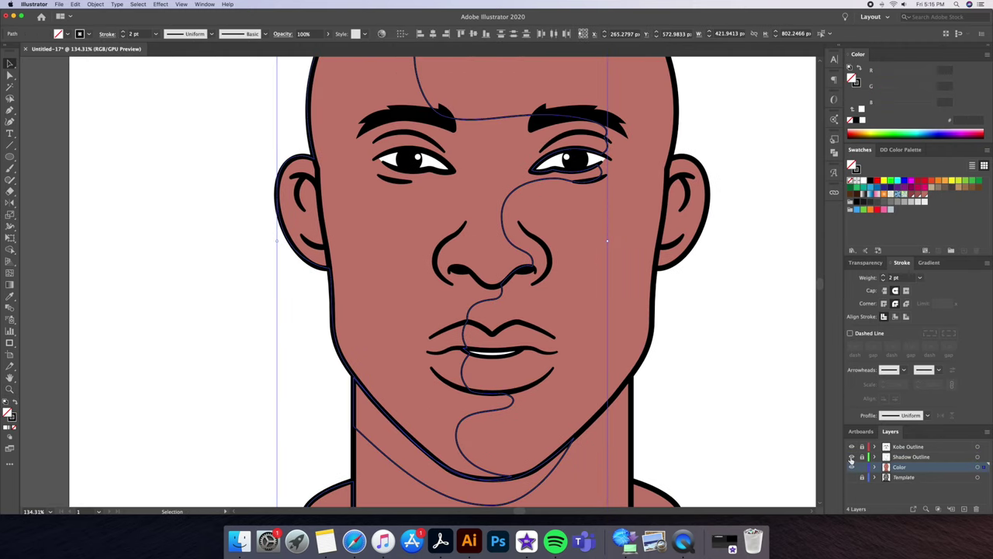
click(751, 424)
scroll(745, 396, down, 5)
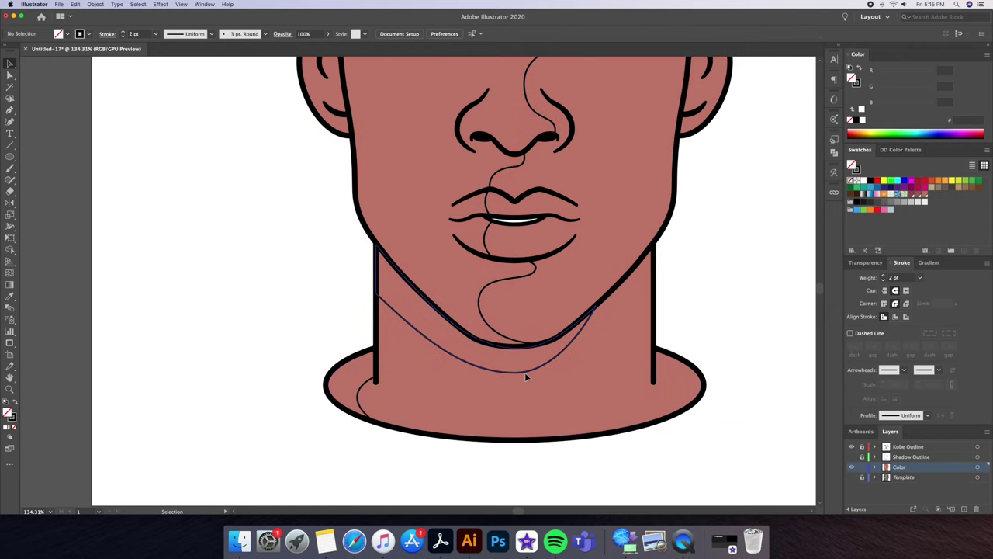
Step: Fill the face and neck shadow pieces with darker brown R163 G101 B95
click(525, 374)
shift+click(358, 397)
key(z)
drag(543, 248, 523, 234)
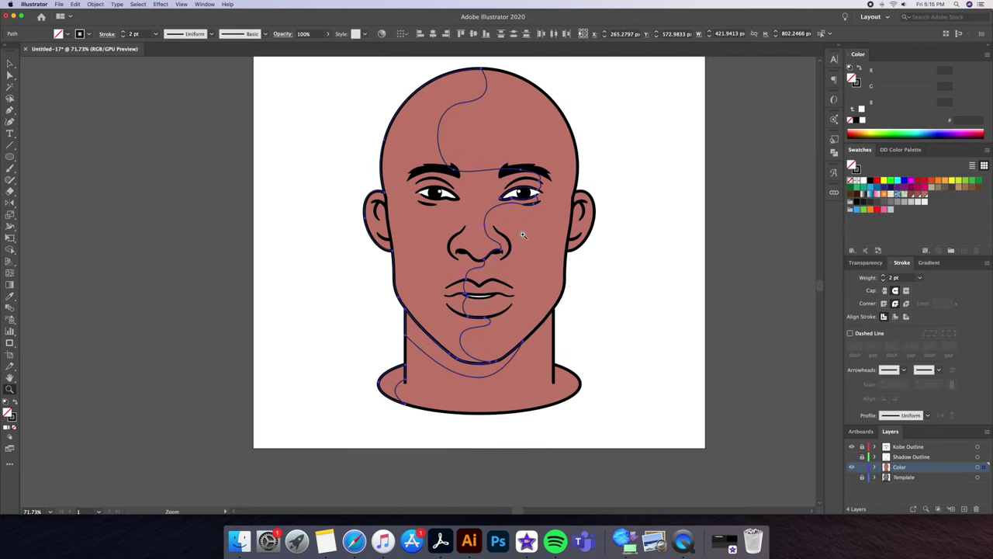
click(921, 200)
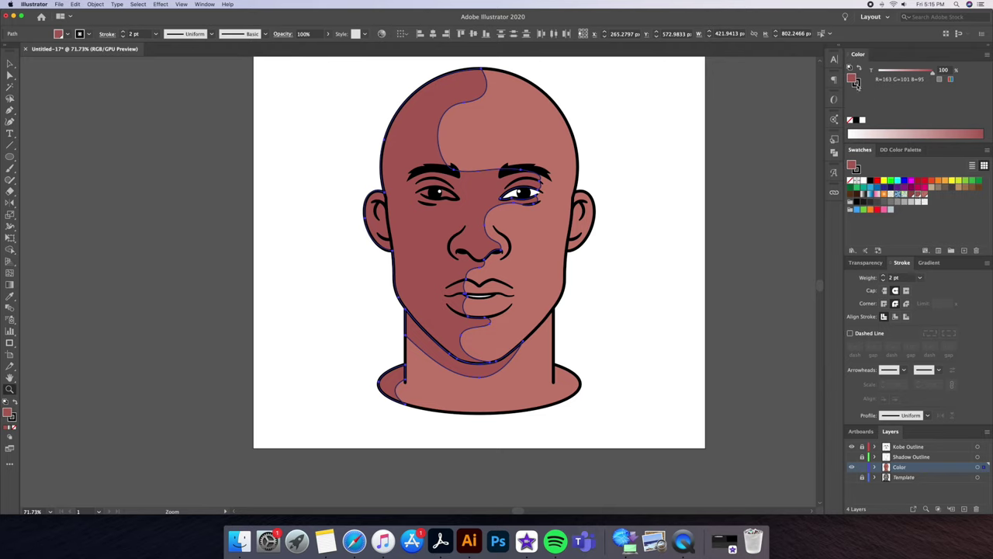
key(v)
click(649, 137)
scroll(649, 138, up, 5)
scroll(674, 124, down, 5)
scroll(666, 141, right, 2)
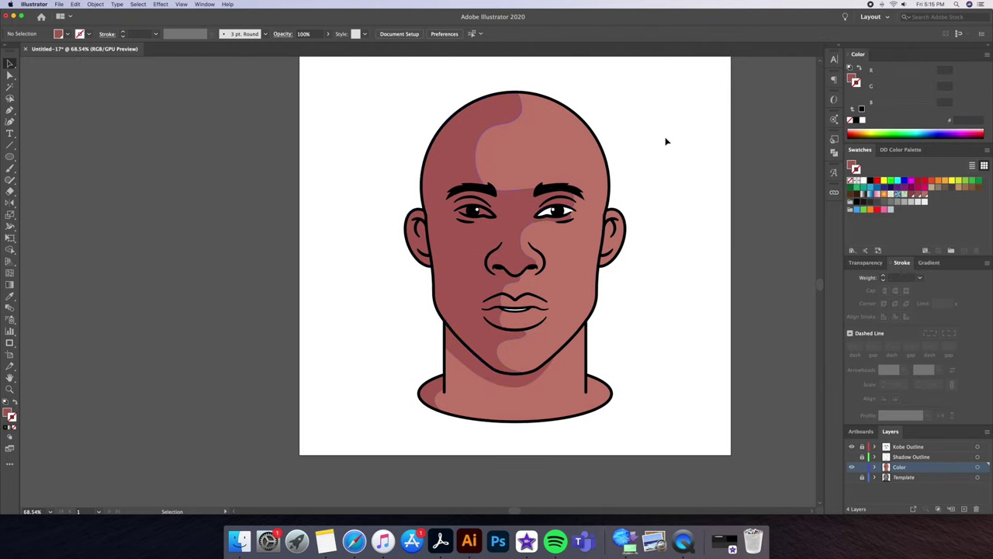
Step: Hide the Color layer and show the Template photo and Shadow Outline guides
key(z)
drag(714, 234, 697, 246)
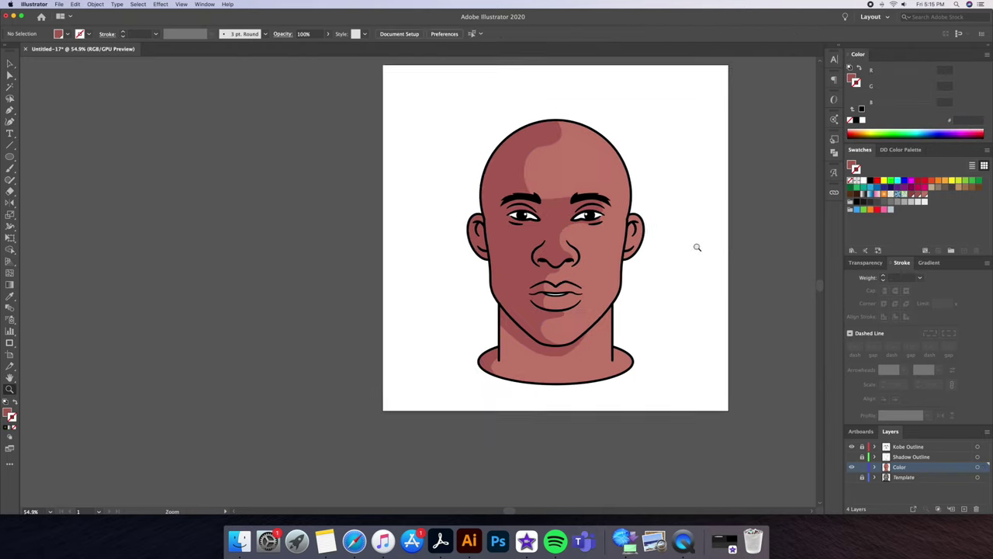
scroll(737, 245, right, 2)
scroll(737, 245, up, 1)
scroll(552, 294, up, 5)
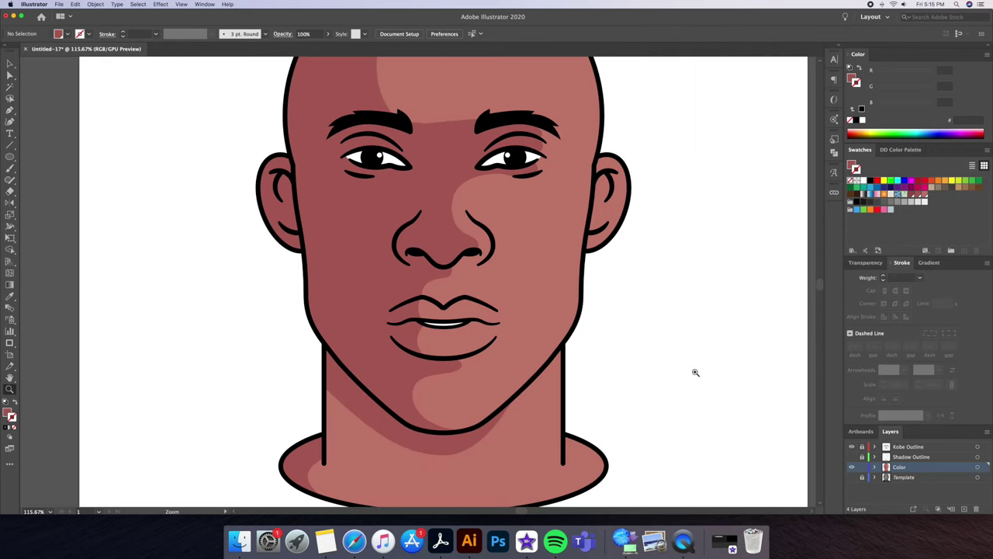
click(851, 467)
click(852, 476)
click(851, 457)
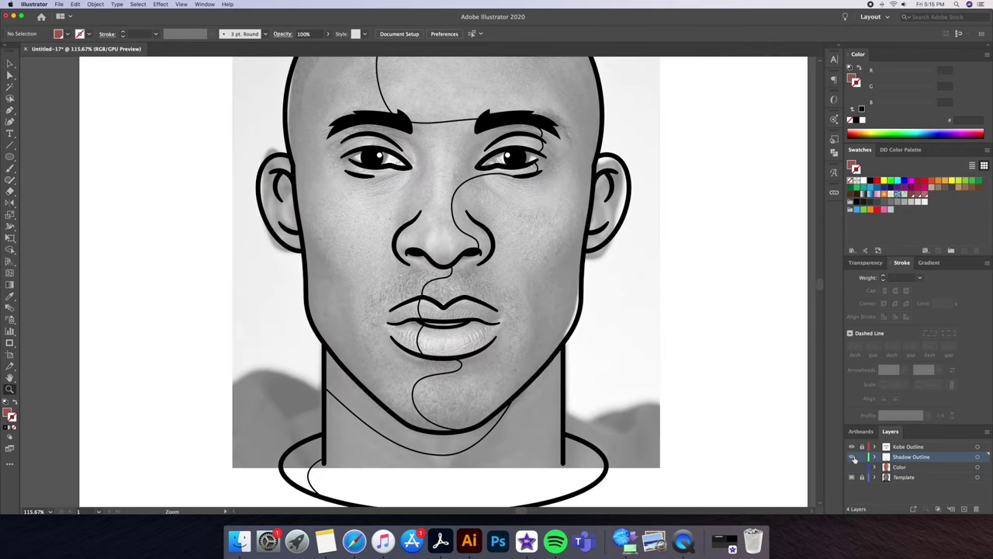
scroll(355, 255, up, 3)
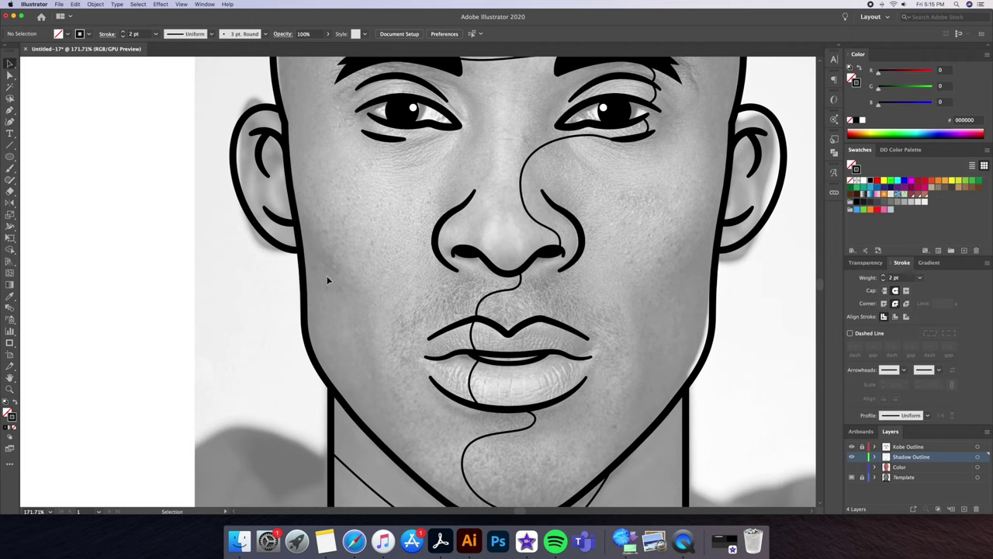
Step: Pen-draw the left cheek shadow from below the cheekbone down to the jawline
key(p)
click(289, 190)
drag(359, 293, 360, 291)
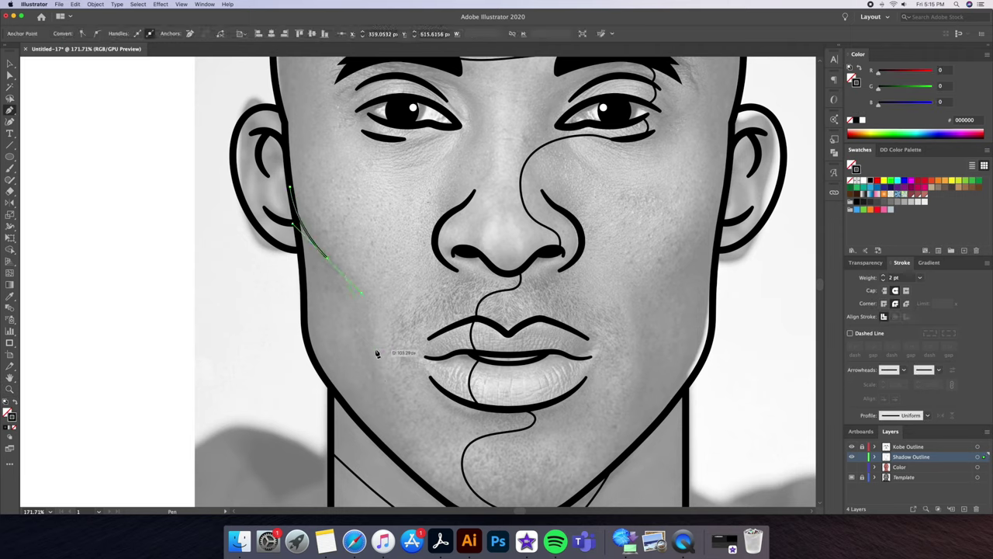
drag(378, 351, 381, 394)
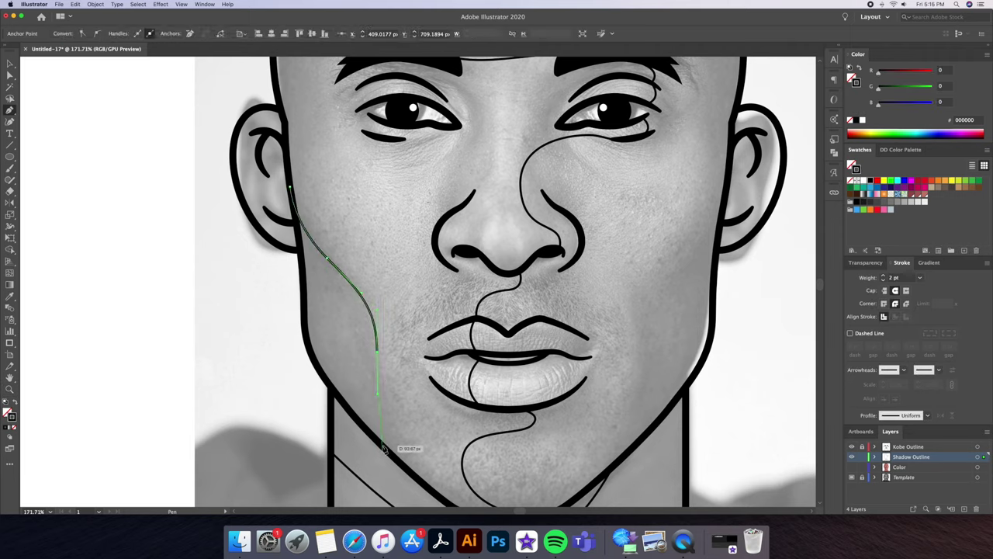
click(381, 444)
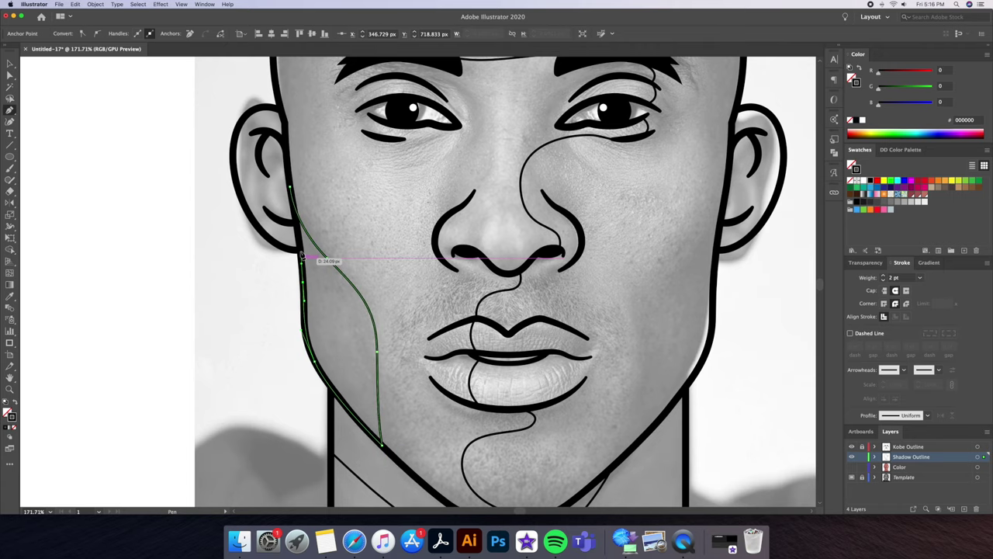
click(289, 189)
Step: Move the cheek shadow onto the Color layer and fill it with dark skin tone
key(v)
drag(983, 457, 984, 465)
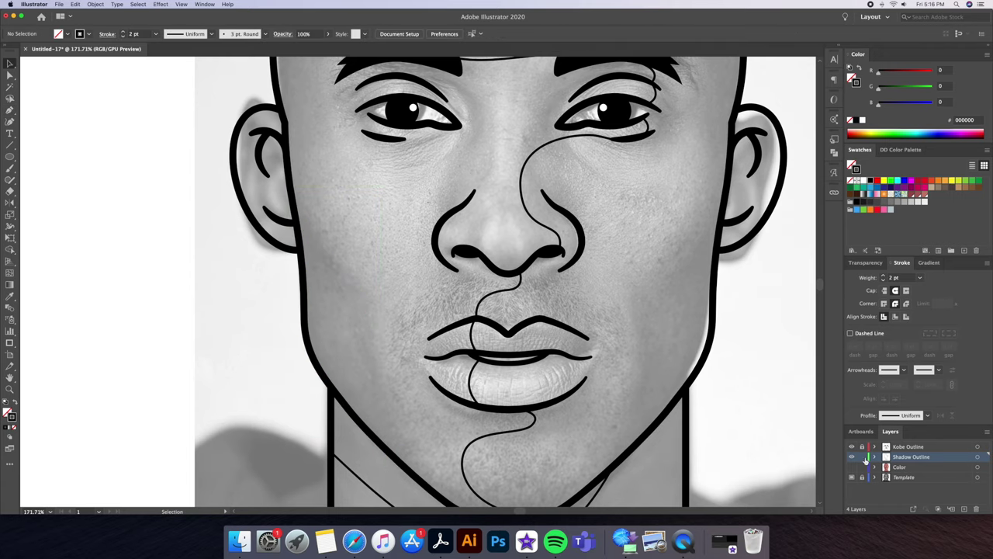
click(851, 457)
click(851, 466)
key(z)
drag(376, 357, 421, 367)
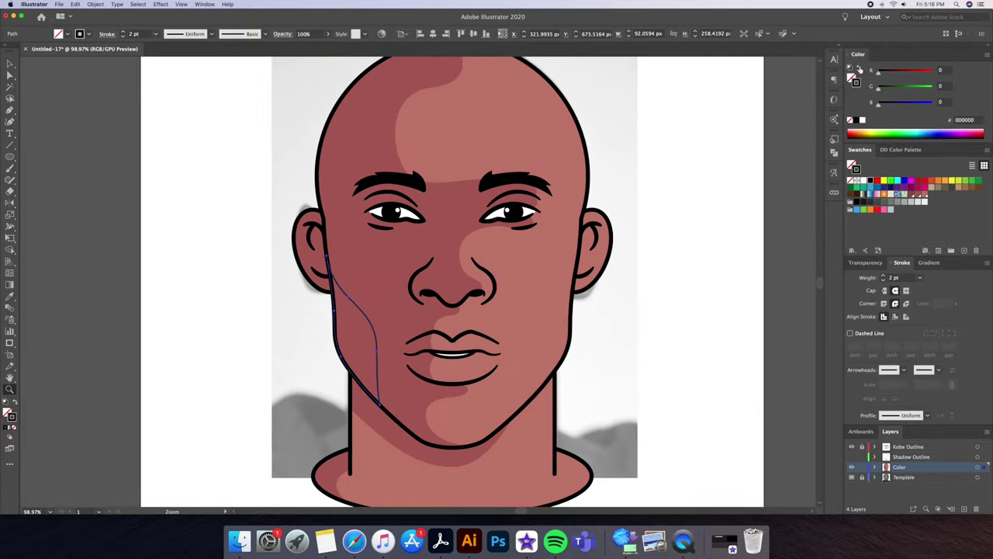
click(859, 68)
click(709, 237)
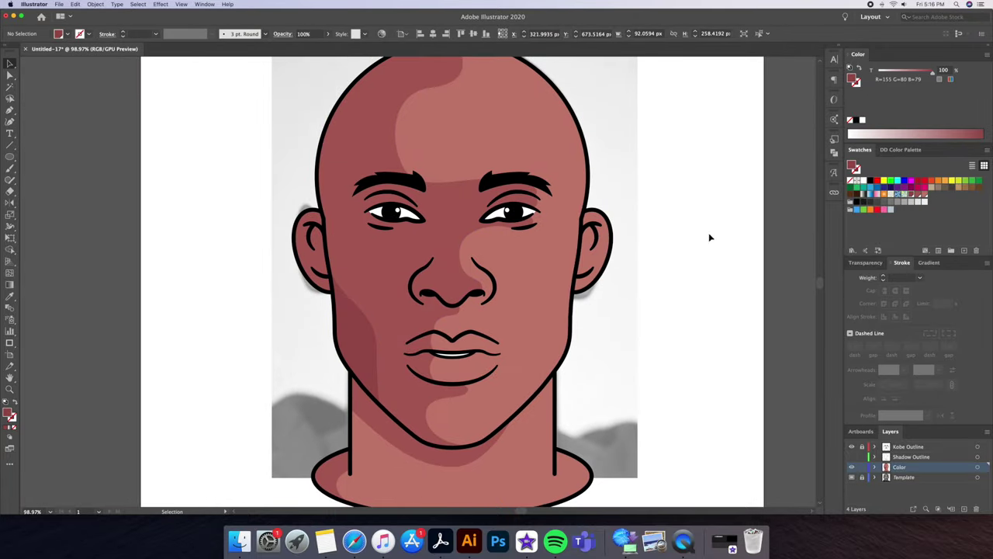
Step: Reflect a copy of the cheek shadow across the face centre onto the right cheek
click(377, 350)
key(o)
alt+click(451, 426)
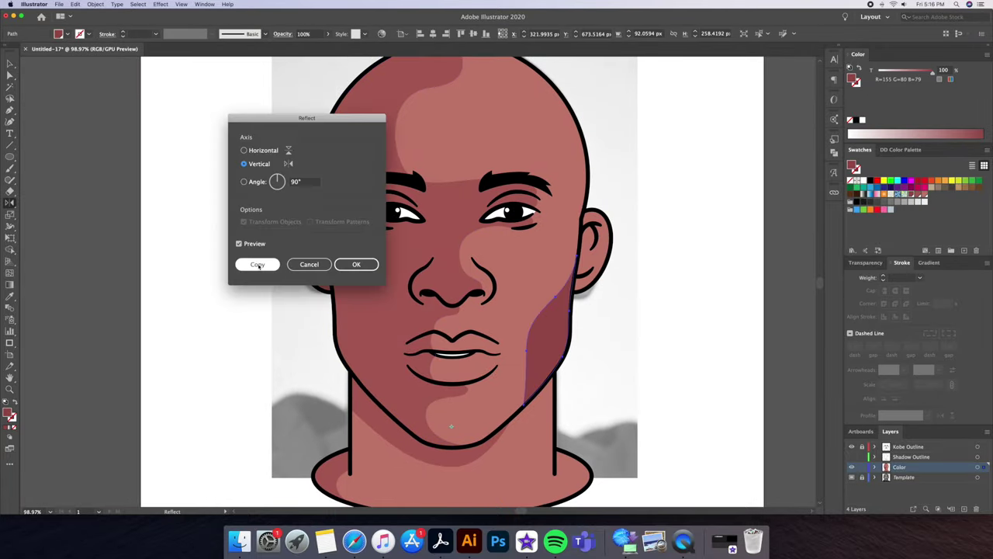
click(257, 265)
key(v)
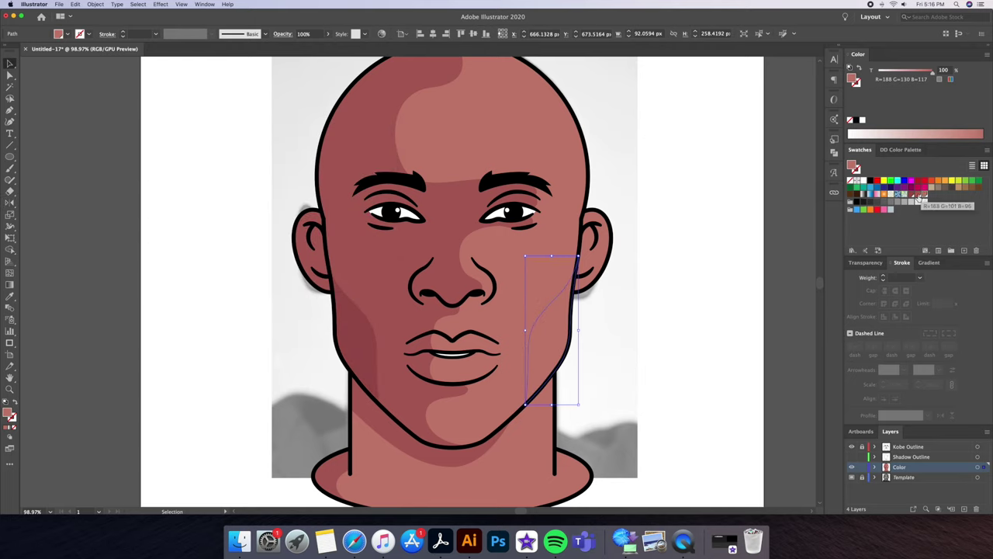
key(super+shift+a)
drag(775, 388, 630, 411)
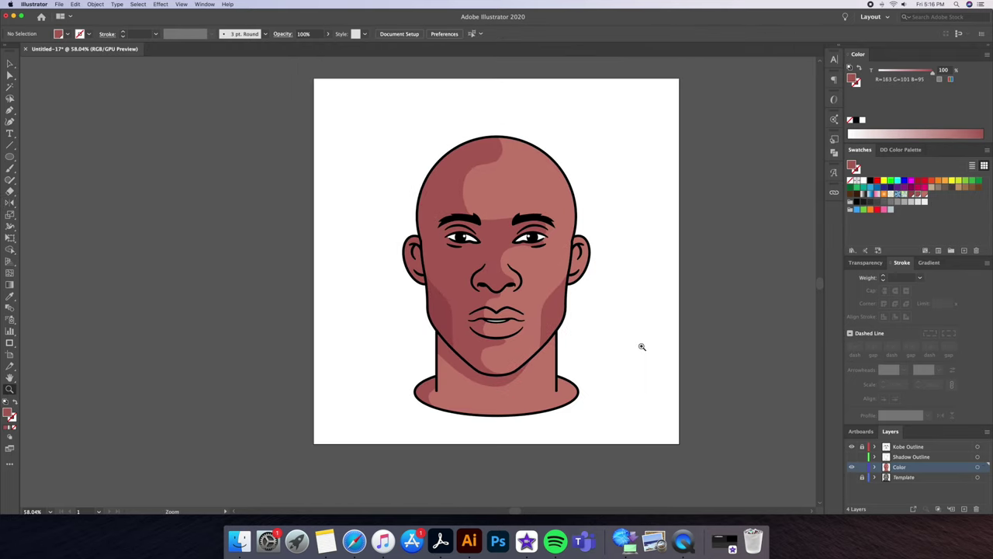
drag(641, 346, 775, 348)
Step: Hide Color, create a new layer named 'Temporary', and hide the Shadow Outline layer
click(851, 467)
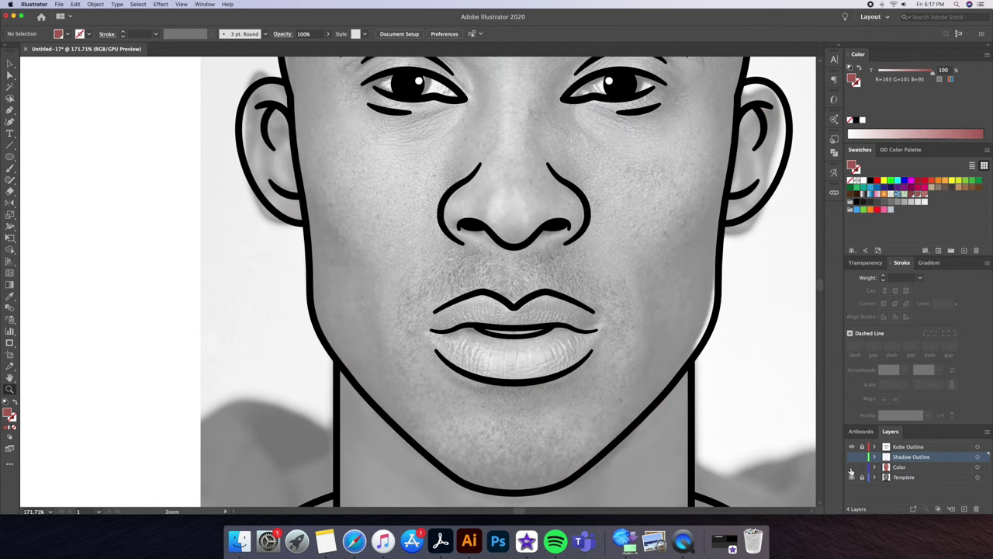
click(851, 458)
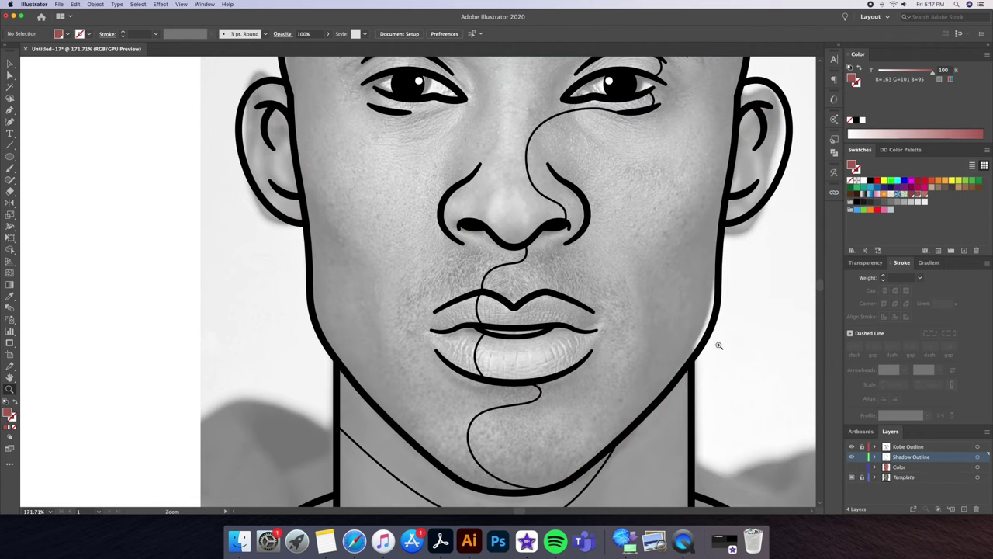
key(super+l)
double_click(914, 468)
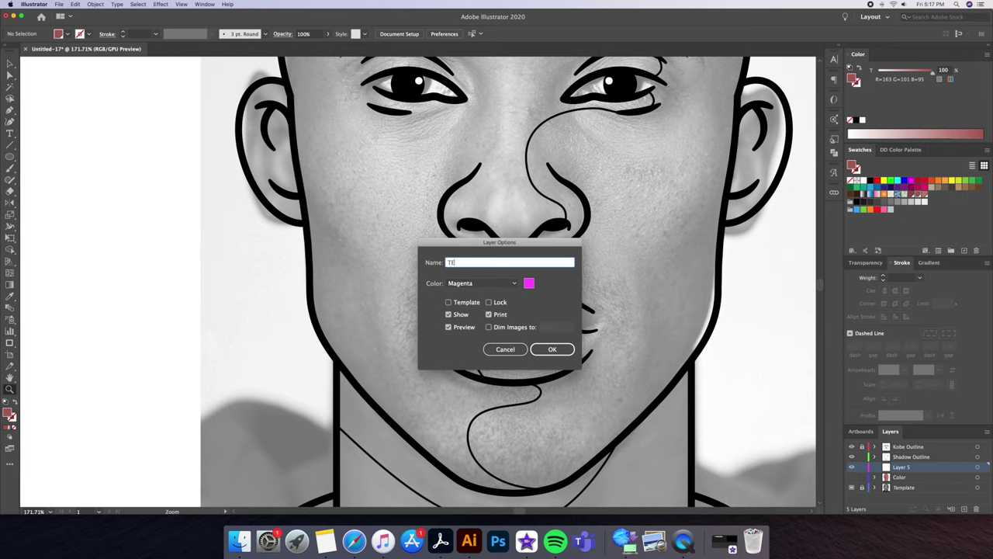
text(Temporary)
key(Return)
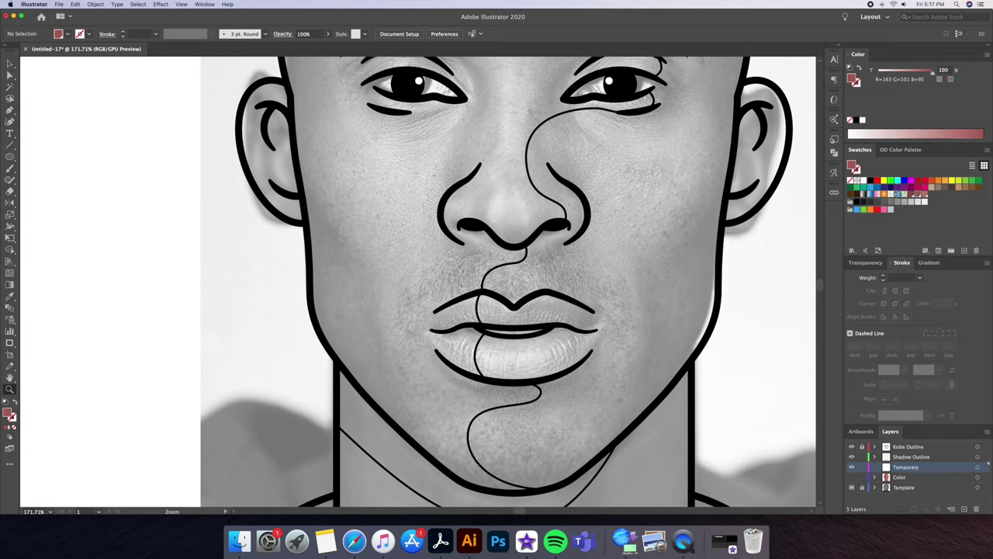
click(851, 456)
scroll(489, 247, down, 2)
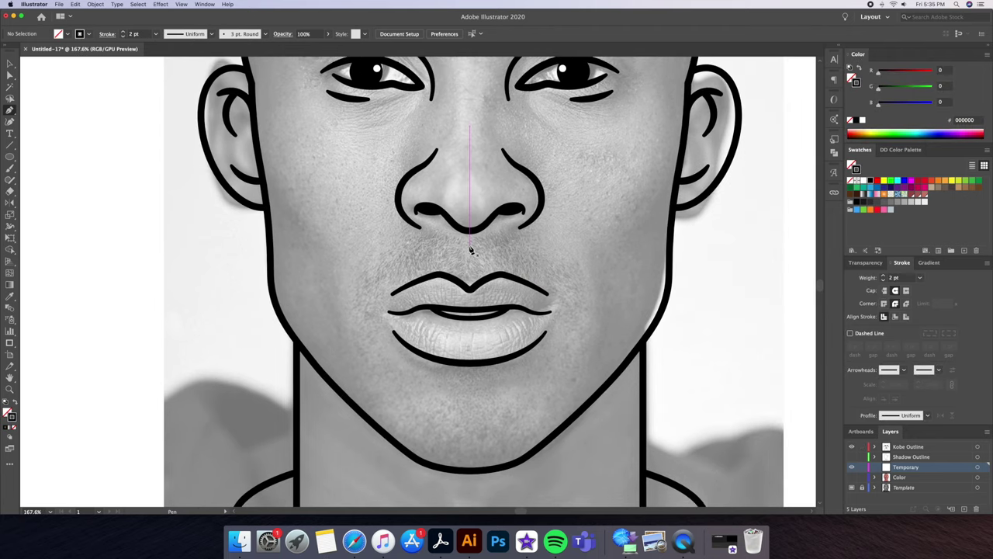
Step: Pen-draw the goatee's left half from under the nose, past the mouth, to the chin centre
drag(470, 247, 437, 234)
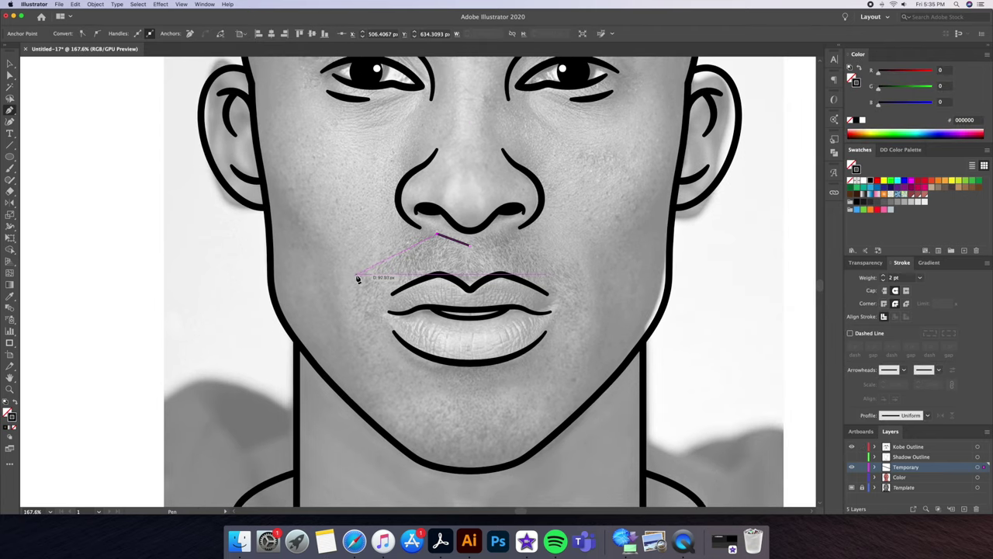
mouse_move(357, 274)
mouse_down()
mouse_move(370, 280)
mouse_move(358, 293)
mouse_up()
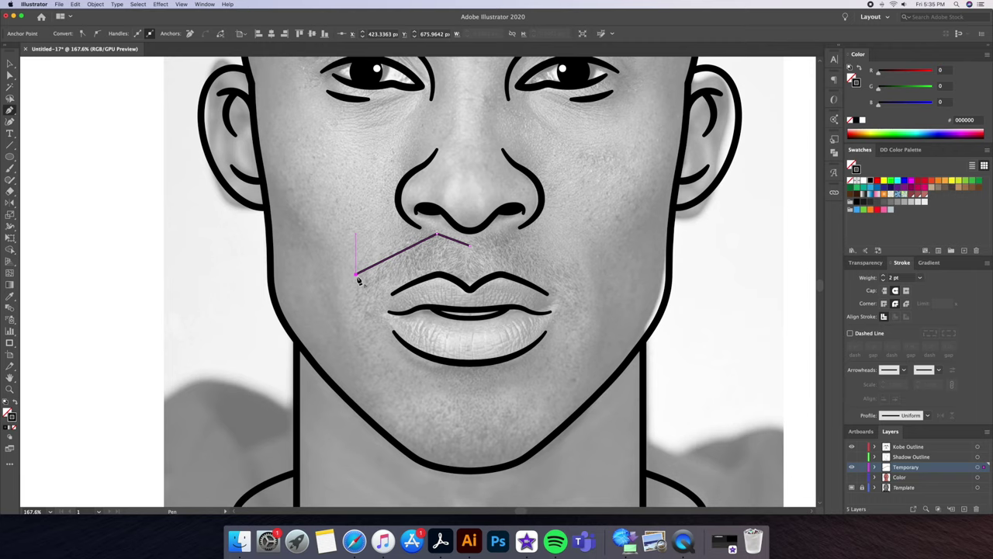
click(378, 428)
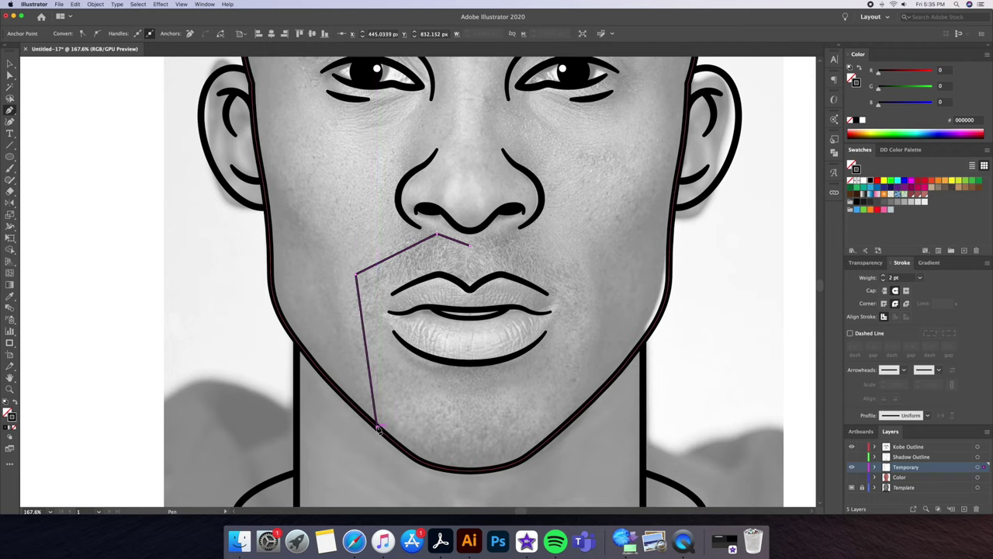
click(469, 469)
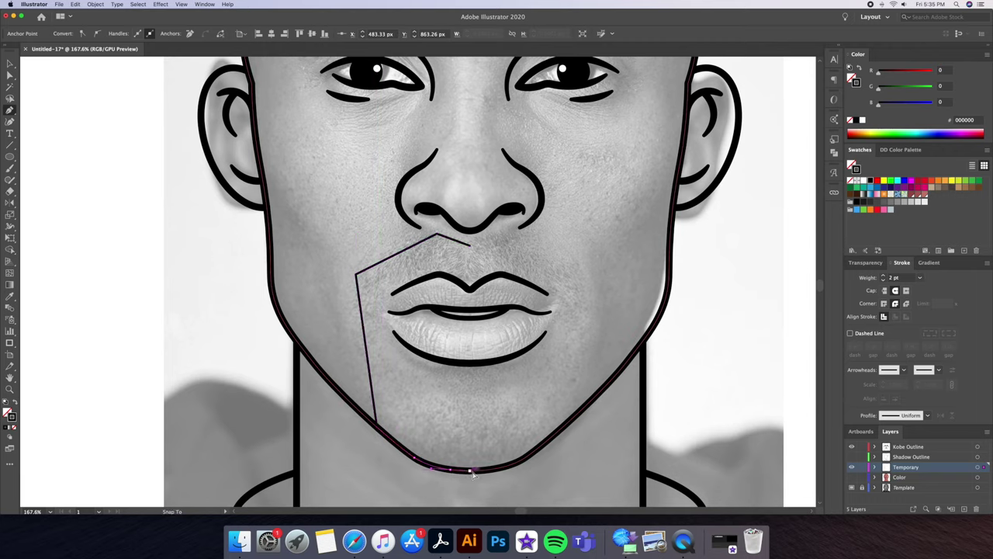
click(469, 244)
key(v)
click(706, 351)
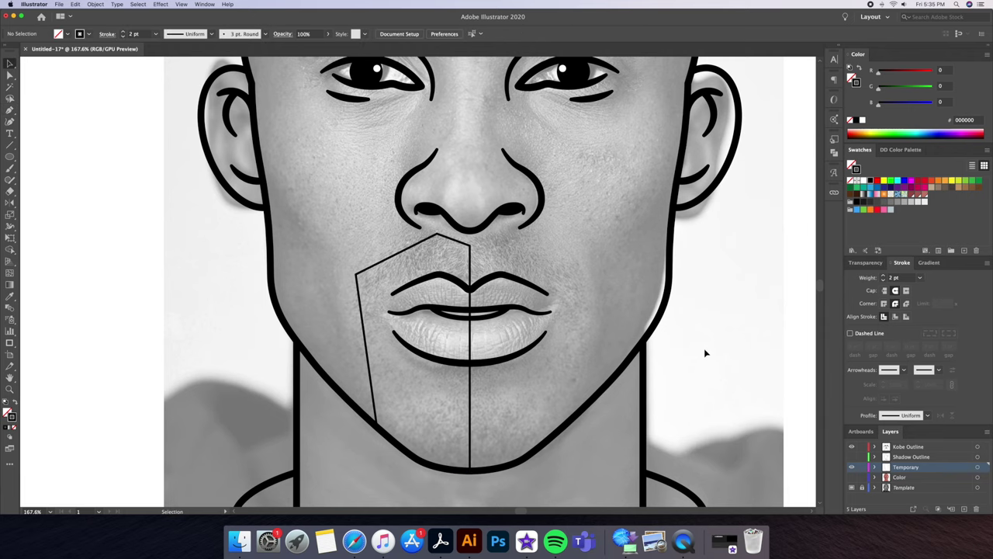
Step: Reflect a right-hand copy of the goatee half across the vertical centre
click(471, 396)
key(o)
alt+click(470, 377)
click(260, 289)
key(v)
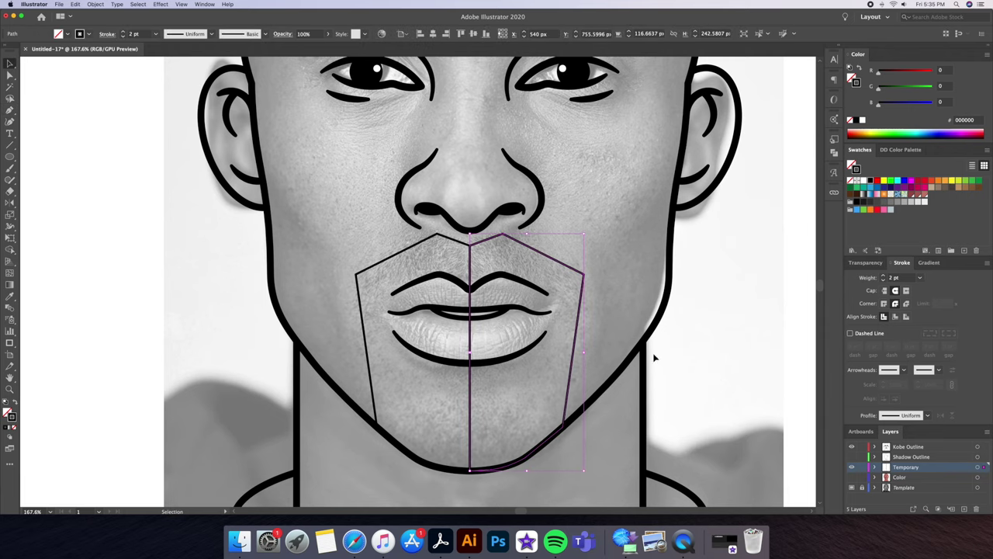
Step: Unite both goatee halves in Pathfinder and set the shape to black stroke, no fill
drag(422, 377, 500, 376)
click(860, 68)
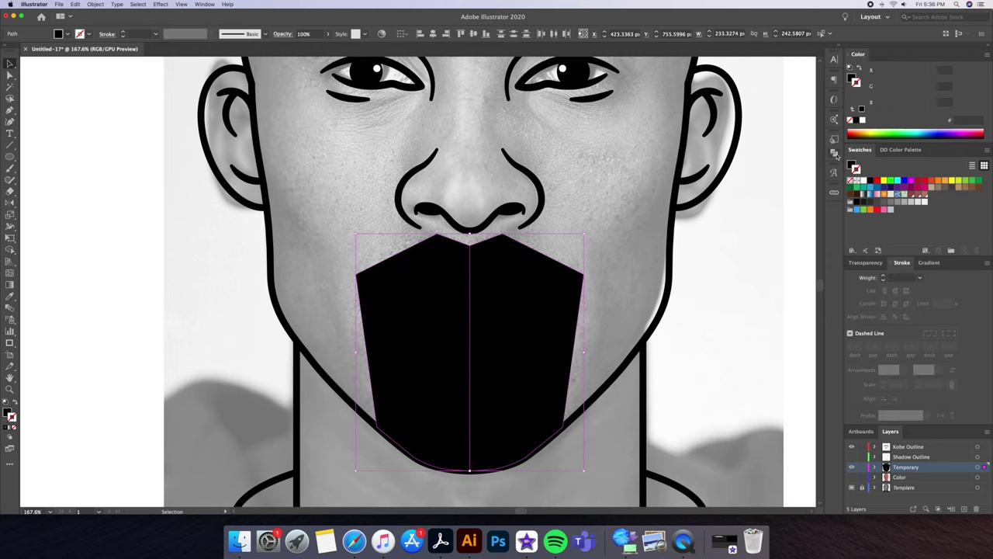
key(super+shift+F9)
click(715, 160)
key(shift+x)
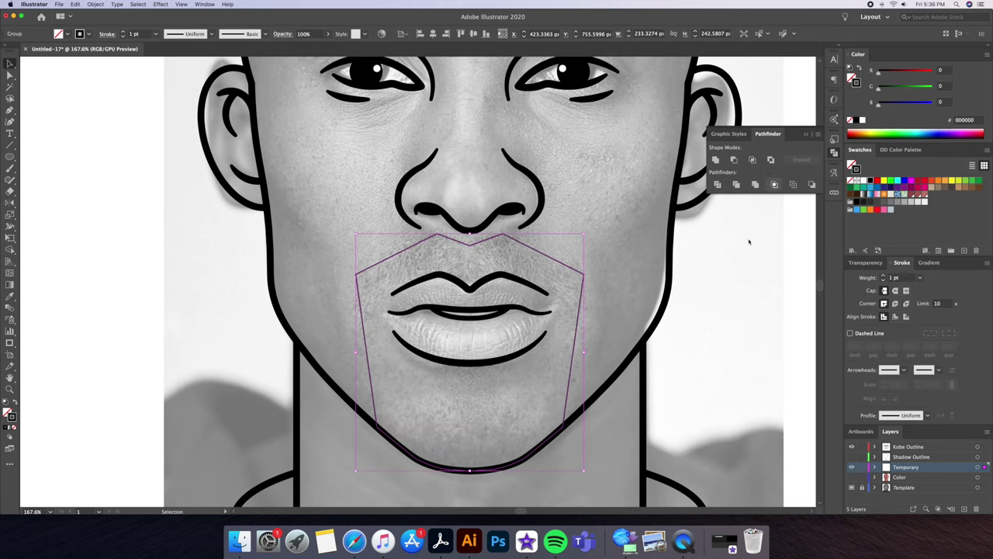
Step: Round off the goatee outline's corners with Direct Selection corner widgets
scroll(758, 343, down, 3)
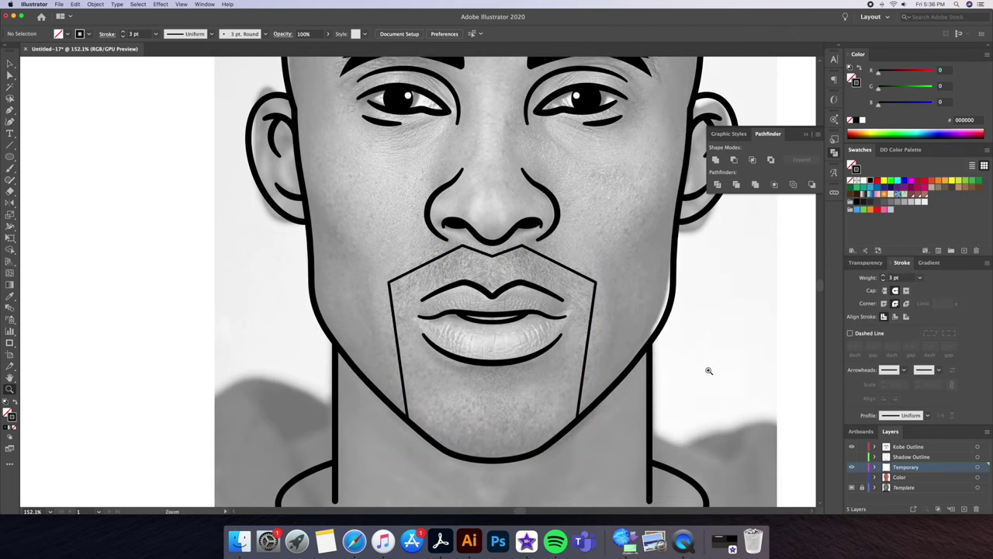
scroll(758, 344, down, 2)
scroll(758, 344, up, 5)
key(a)
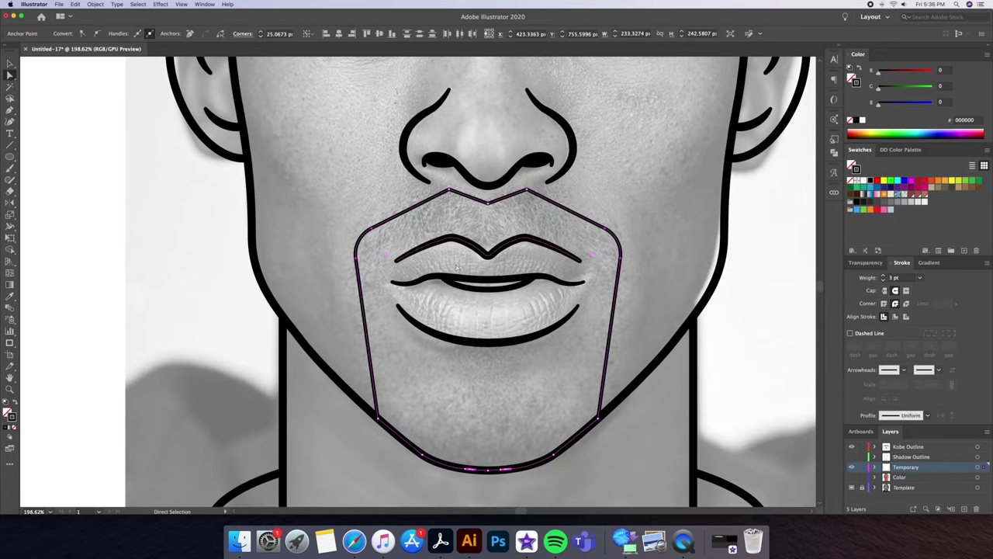
drag(525, 203, 489, 184)
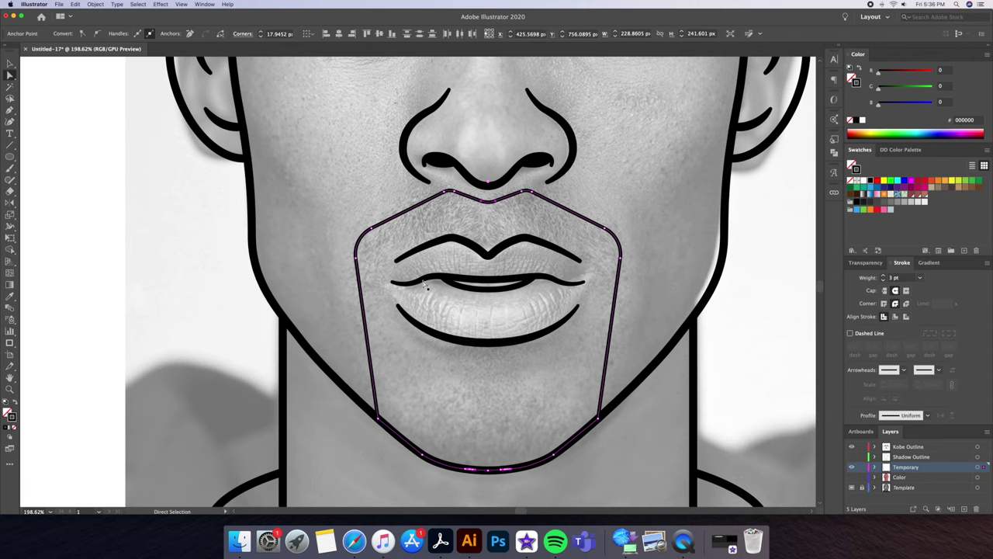
Step: Pen-draw the left half of the inner outline around the lips
key(super+shift+a)
key(p)
drag(489, 238, 450, 226)
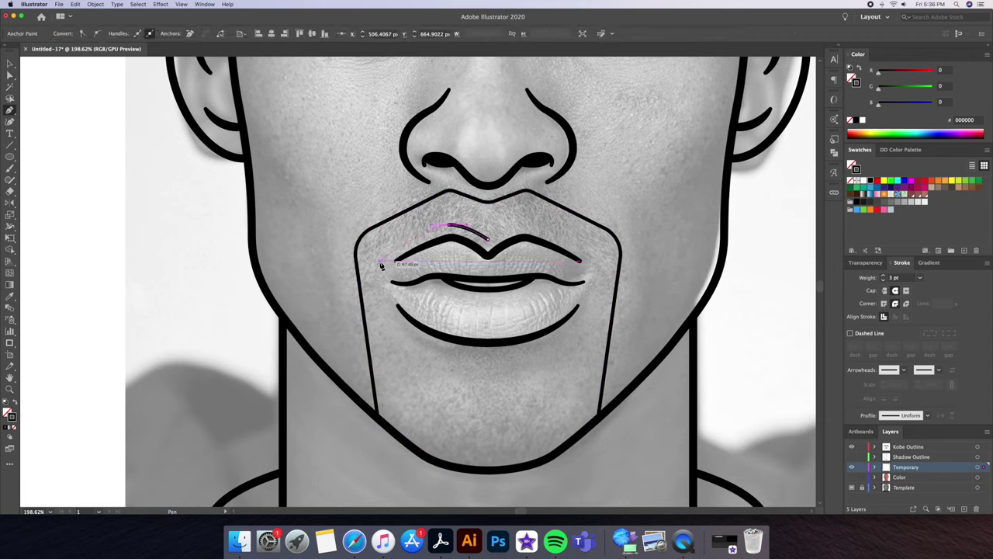
drag(378, 267, 350, 290)
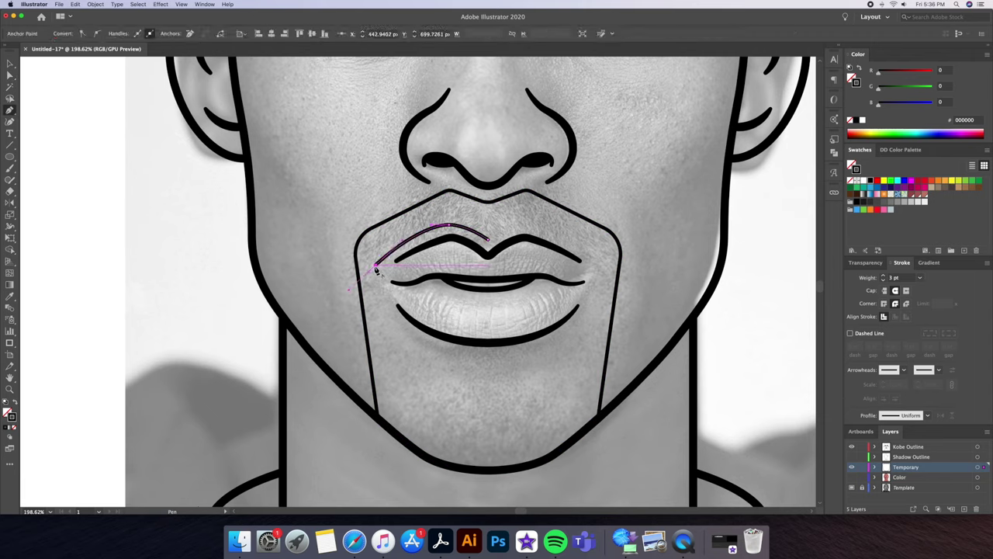
key(super+z)
drag(372, 268, 373, 271)
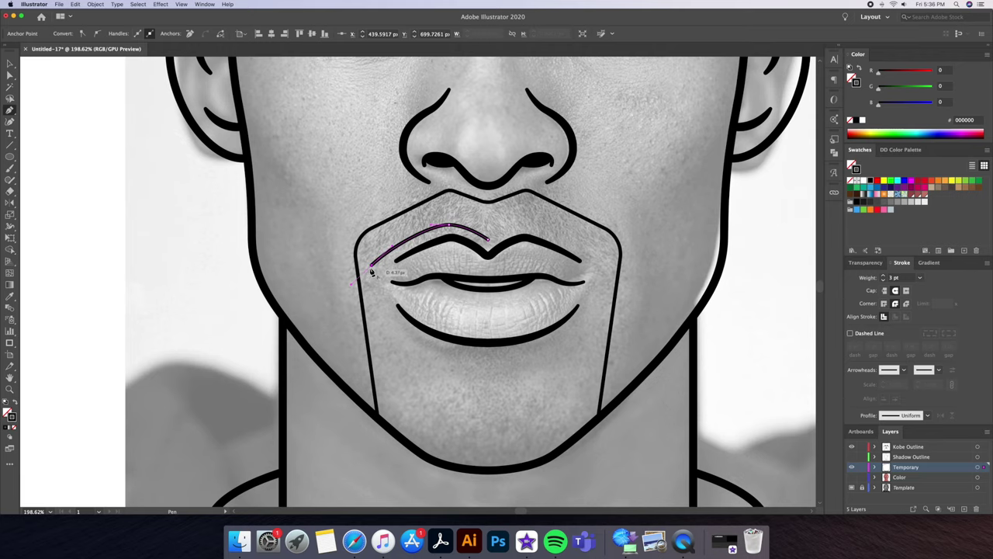
drag(488, 400, 625, 401)
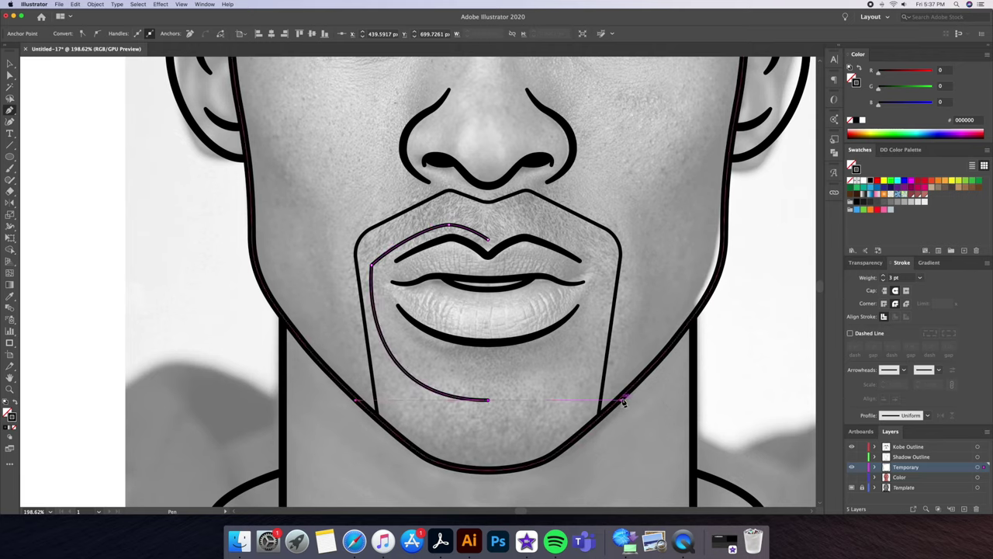
click(488, 238)
key(v)
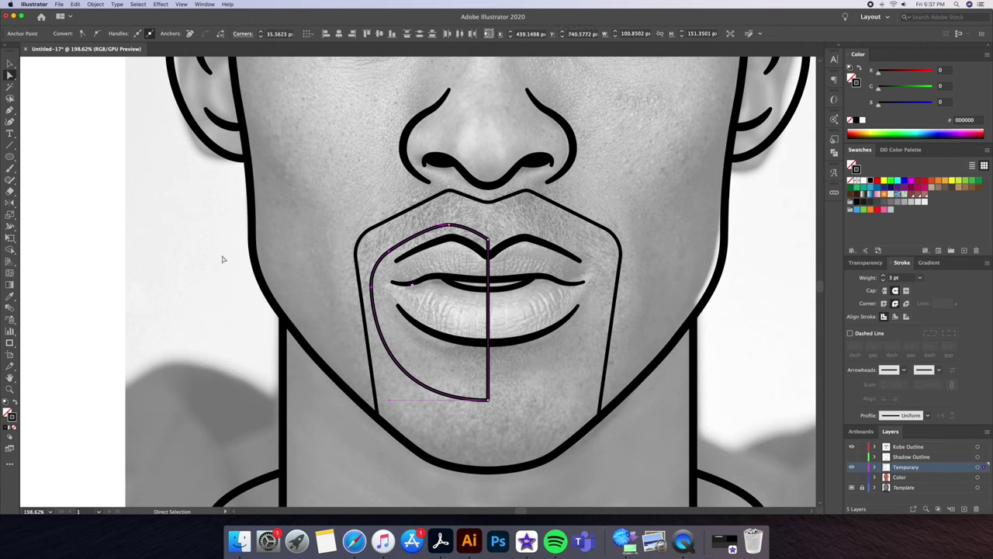
key(super+shift+a)
Step: Reflect-copy the inner half and unite both inner halves in Pathfinder
click(479, 392)
key(o)
alt+click(489, 371)
click(256, 265)
key(v)
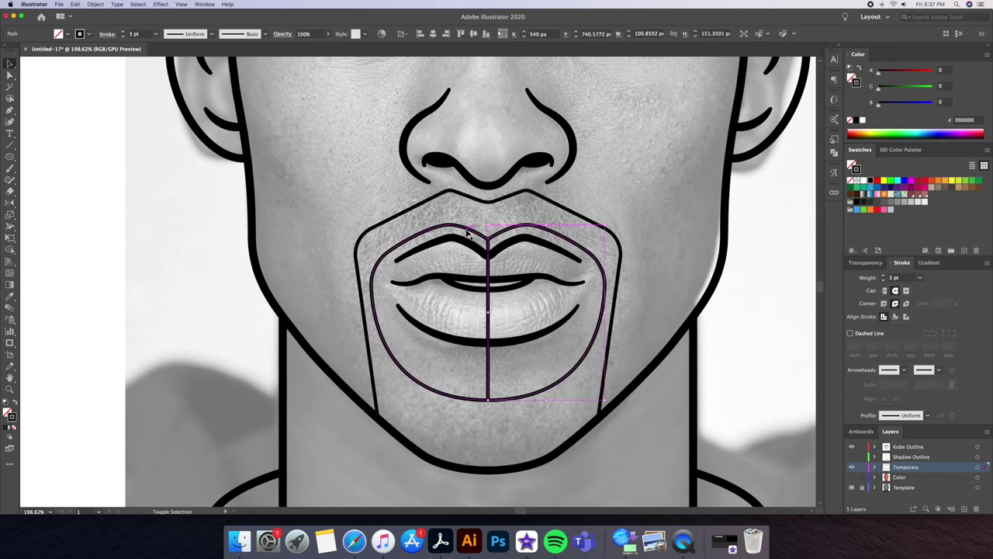
click(834, 152)
click(716, 159)
Step: Combine the goatee paths with Shape Builder, show the Color layer, and fill the goatee black
key(super+a)
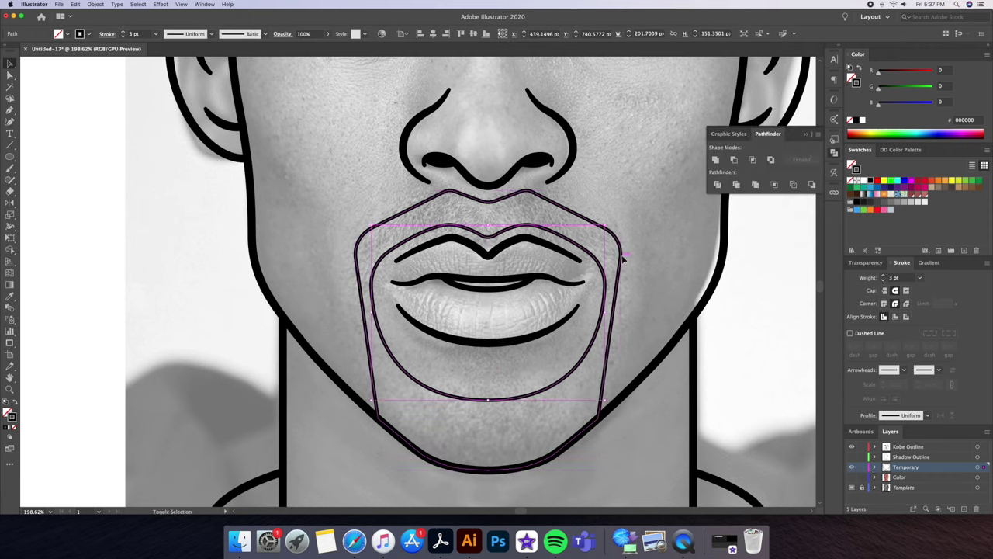
key(shift+m)
key(v)
key(super+shift+a)
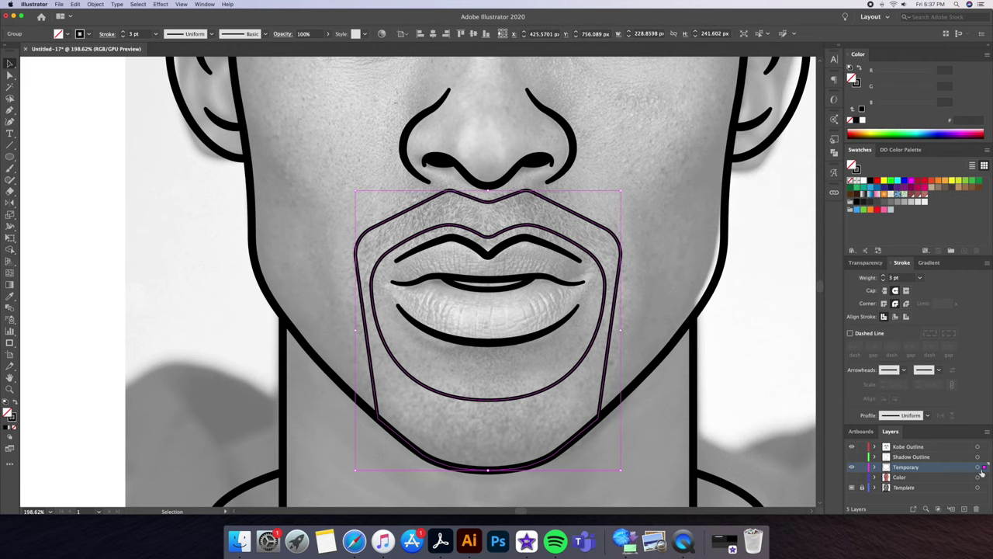
click(851, 476)
key(super+0)
click(665, 370)
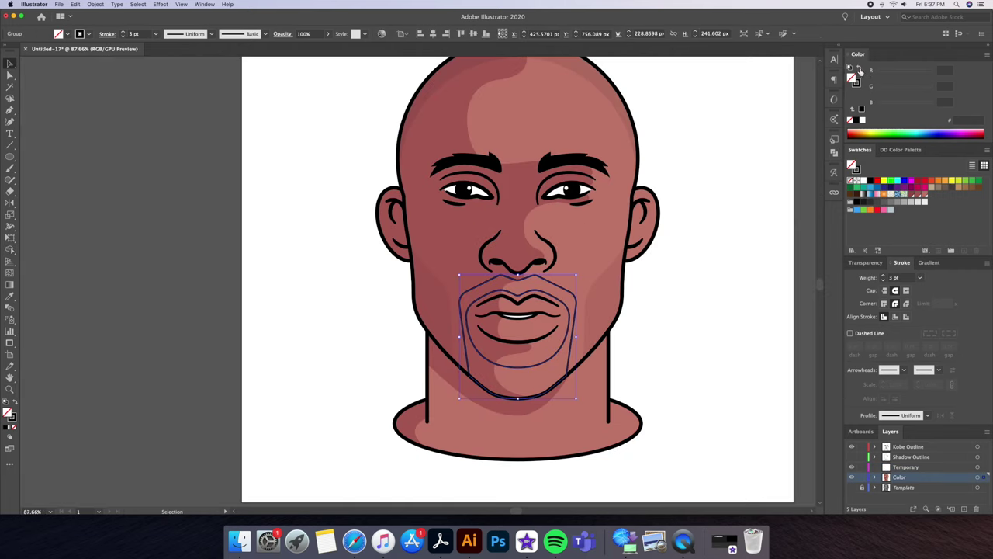
click(858, 69)
Step: Eyedropper a shadow's appearance onto the goatee and set its opacity to 50%
scroll(725, 256, up, 2)
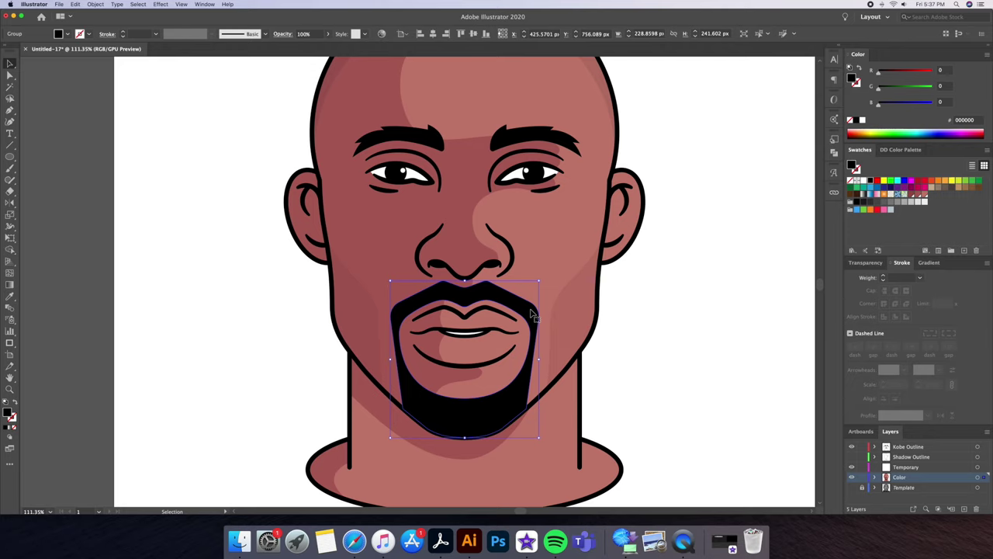
key(i)
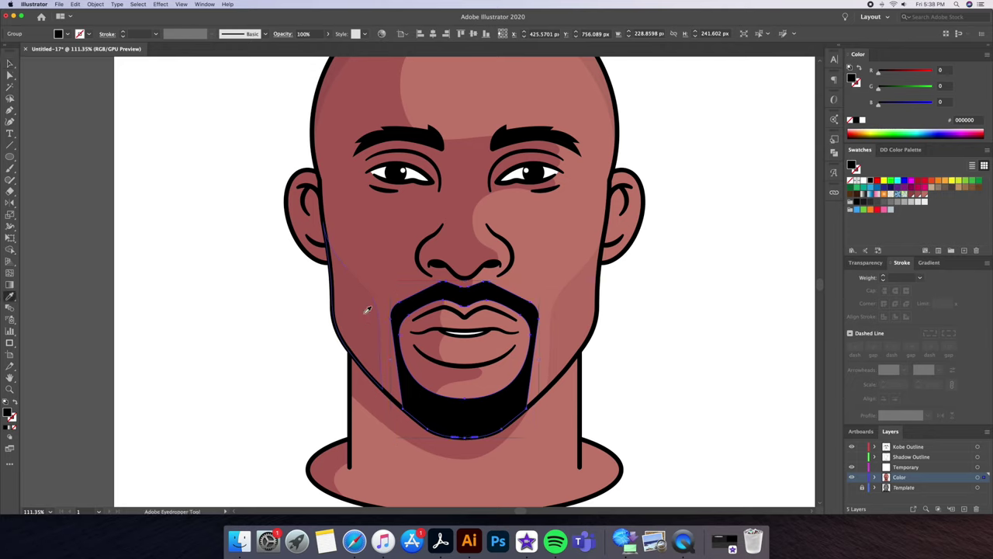
click(365, 311)
key(v)
scroll(745, 259, down, 2)
click(865, 262)
double_click(931, 277)
text(50)
key(Return)
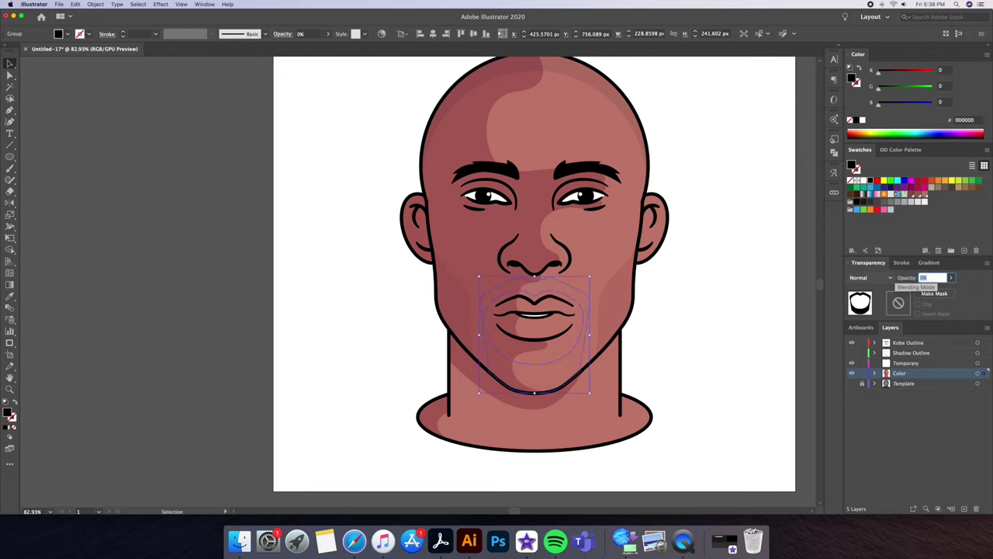
click(657, 316)
scroll(644, 325, up, 2)
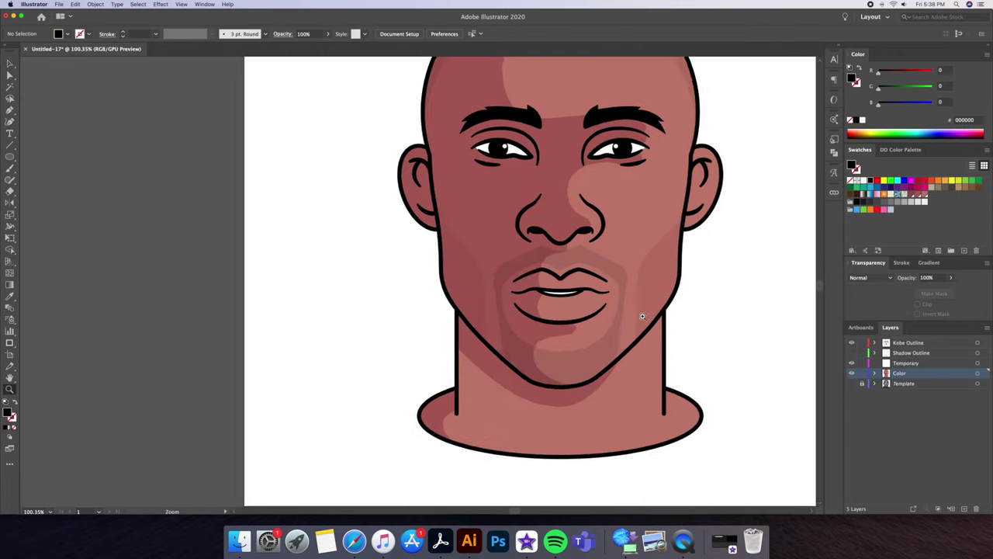